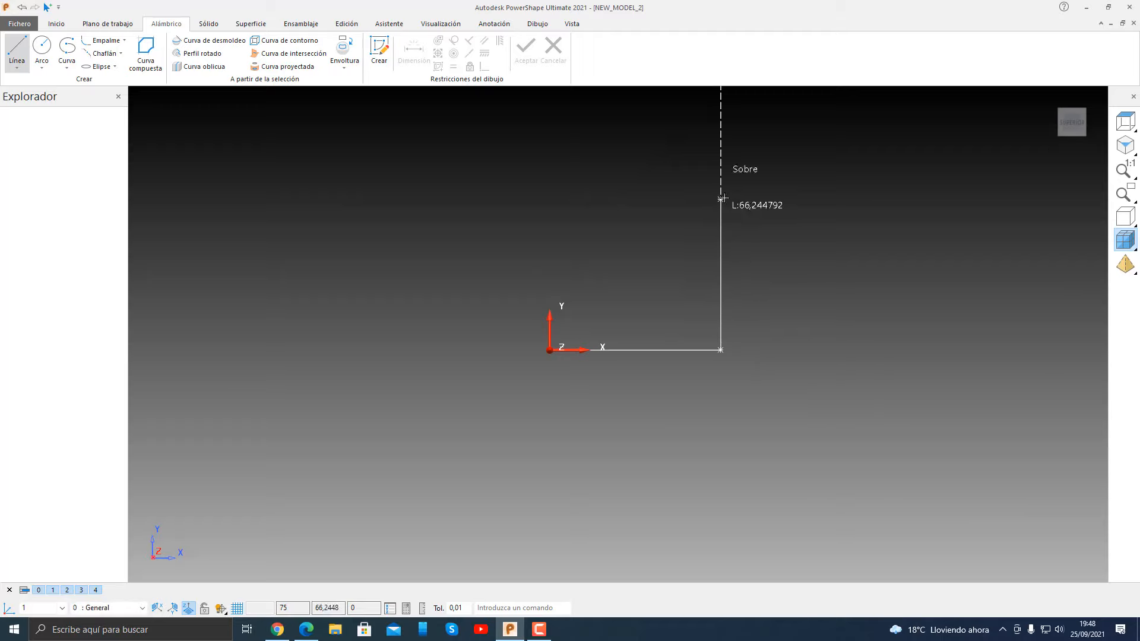
Step: Draw a vertical line about 68 long upward from the free end of the horizontal line
left_click(720, 196)
right_click(685, 227)
left_click(669, 225)
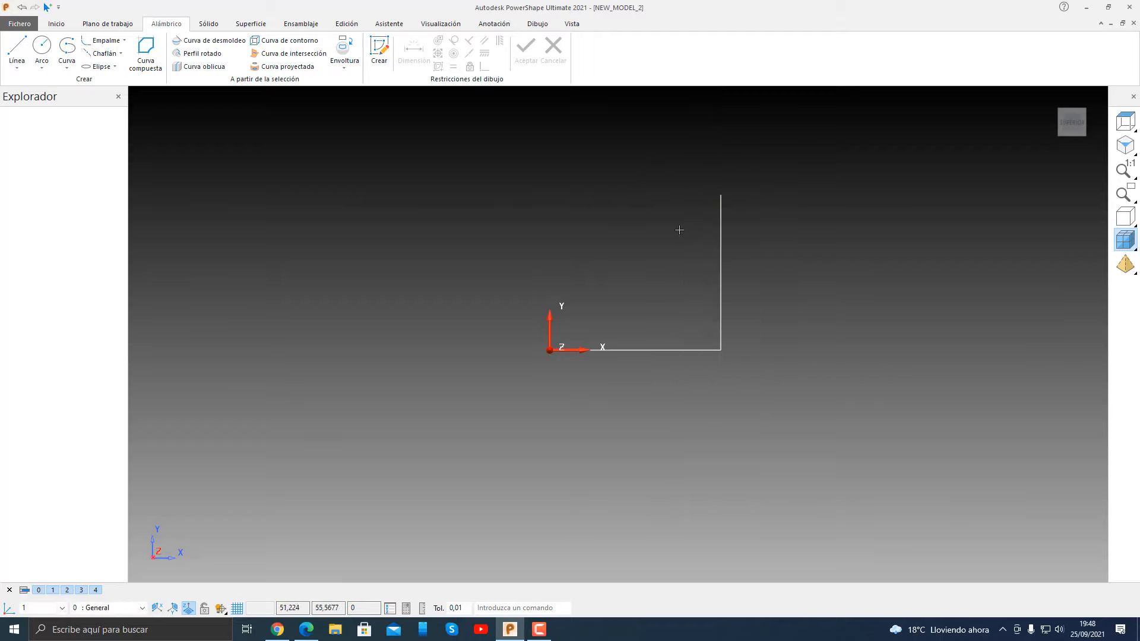
Step: Set the vertical line's length to 50
double_click(721, 239)
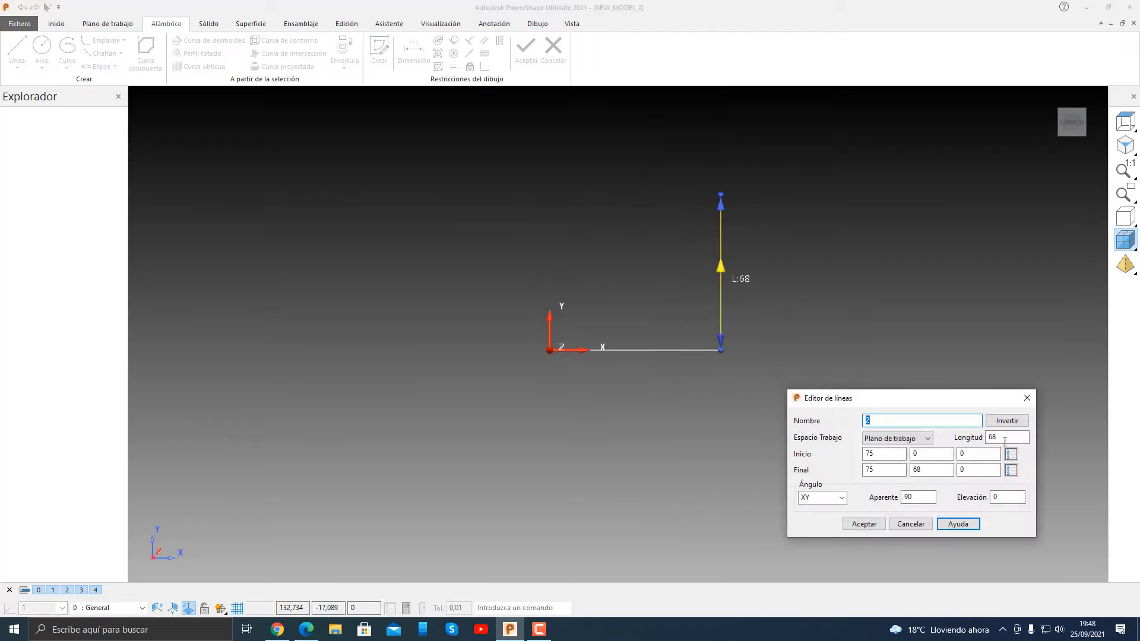
type("50")
key("Return")
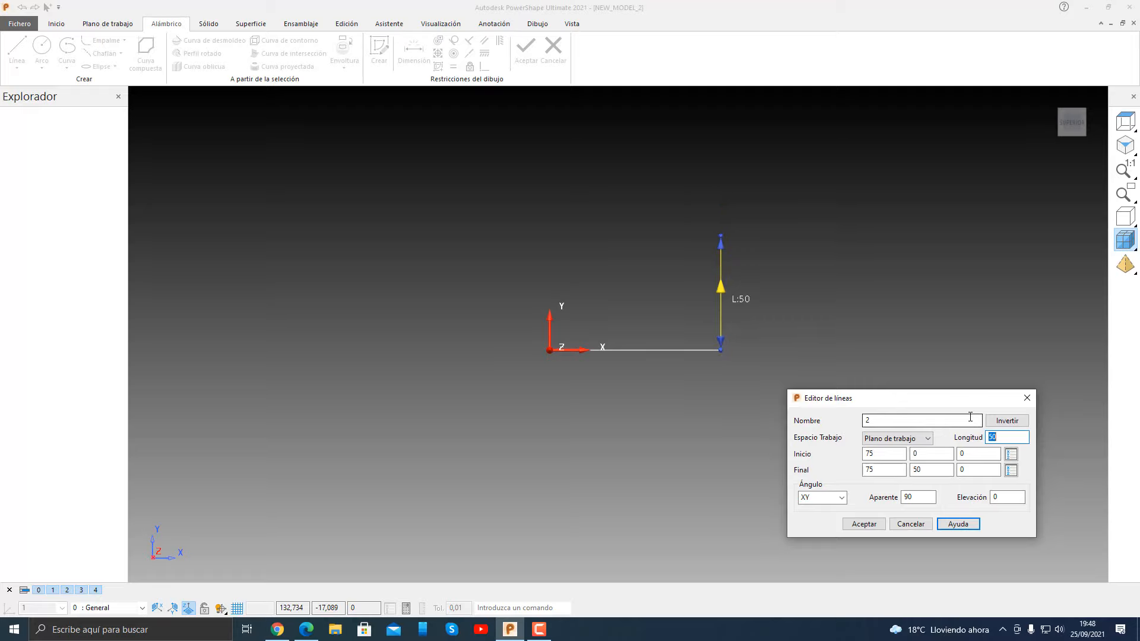
left_click(863, 524)
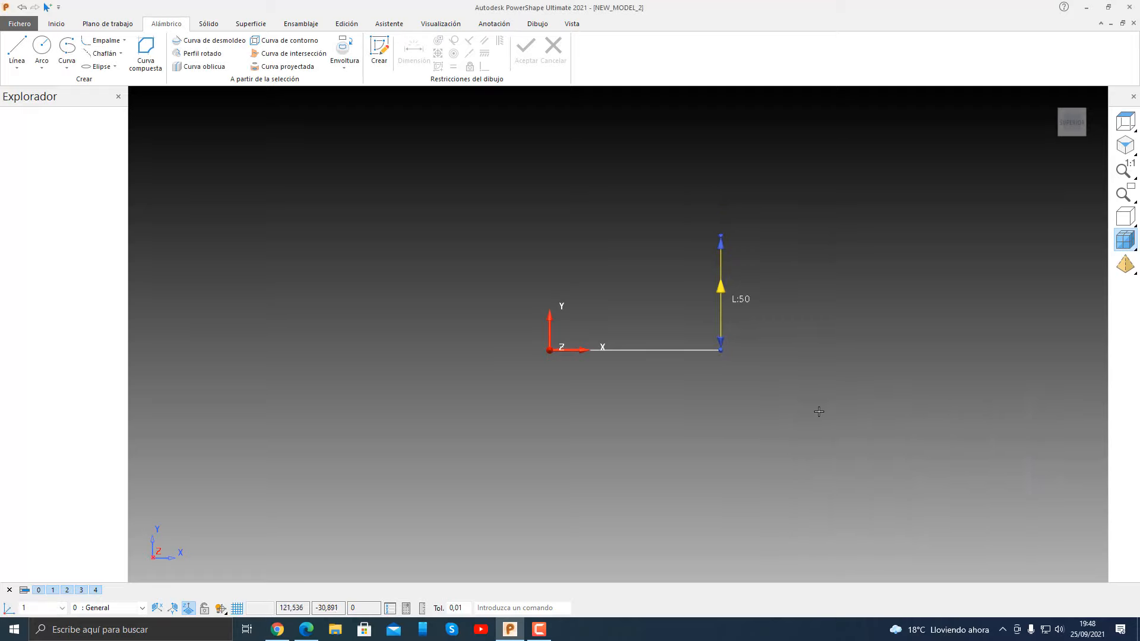
Step: Draw a full circle with radius 25 centred on the origin, in the YZ plane perpendicular to the horizontal line
middle_click_drag(700, 403, 579, 299)
left_click(42, 46)
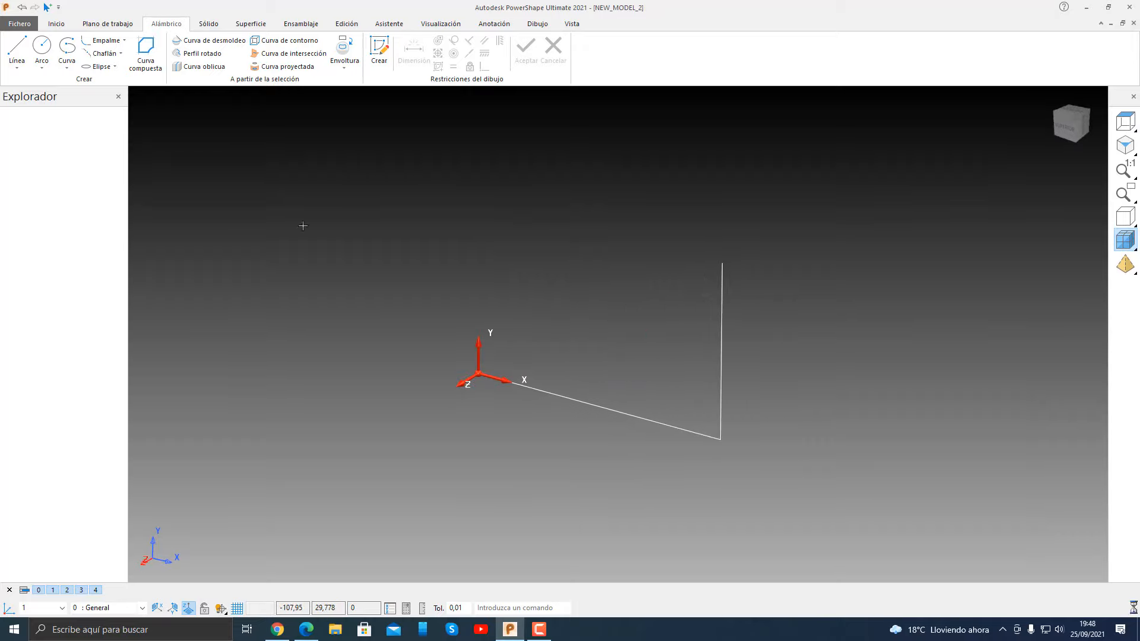
left_click(478, 374)
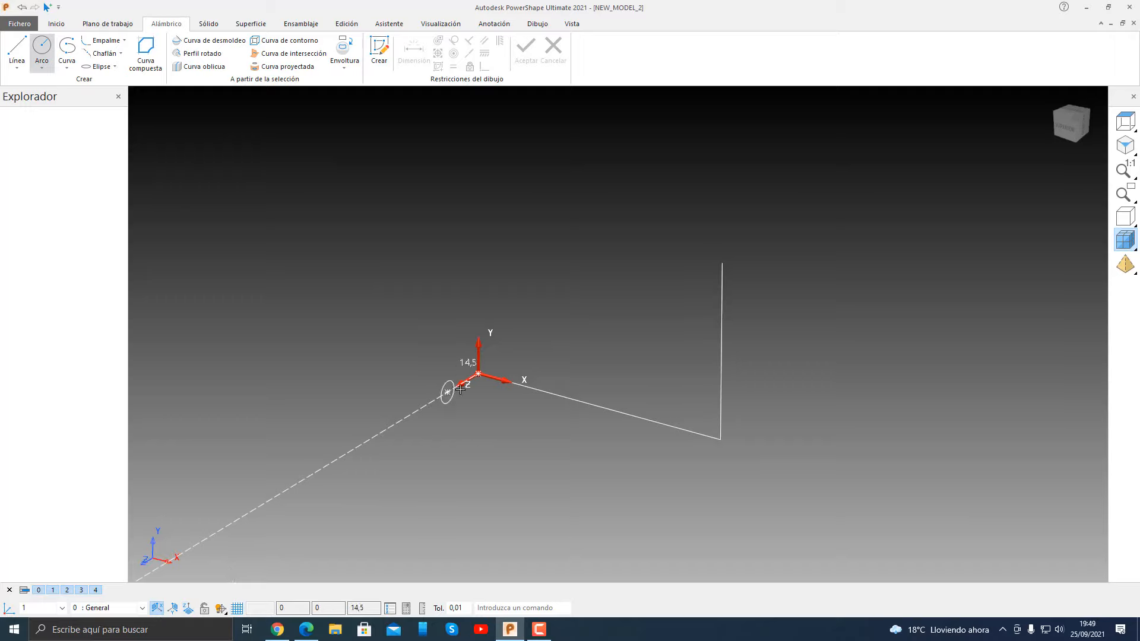
left_click(470, 366)
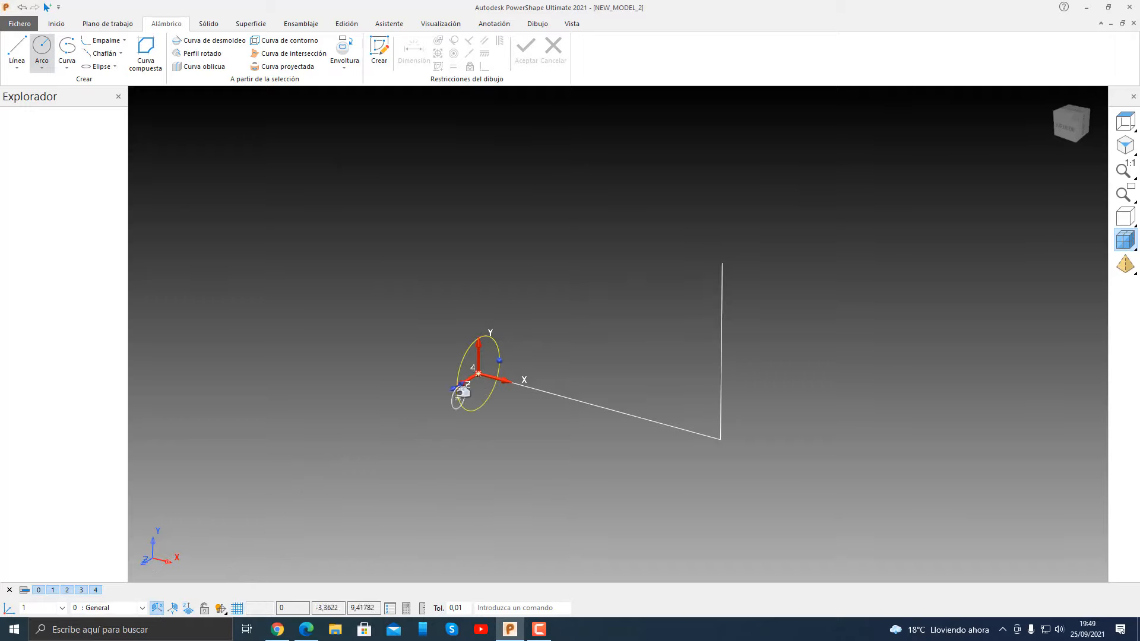
mouse_move(458, 387)
left_mouse_down()
mouse_move(421, 407)
mouse_move(439, 397)
left_mouse_up()
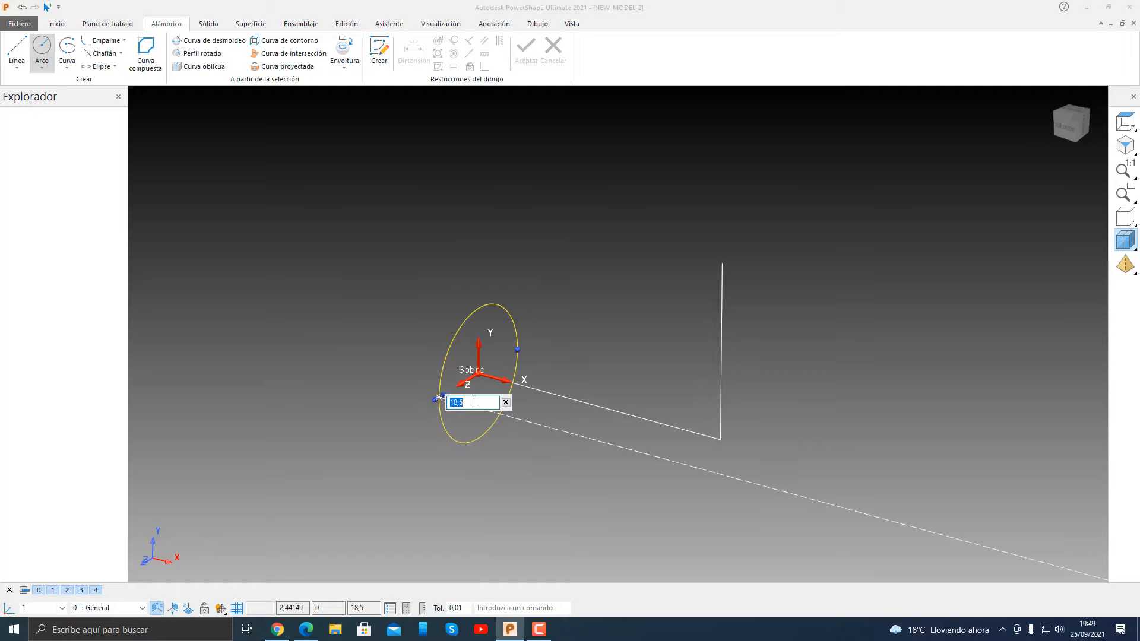
type("2,5")
key("Return")
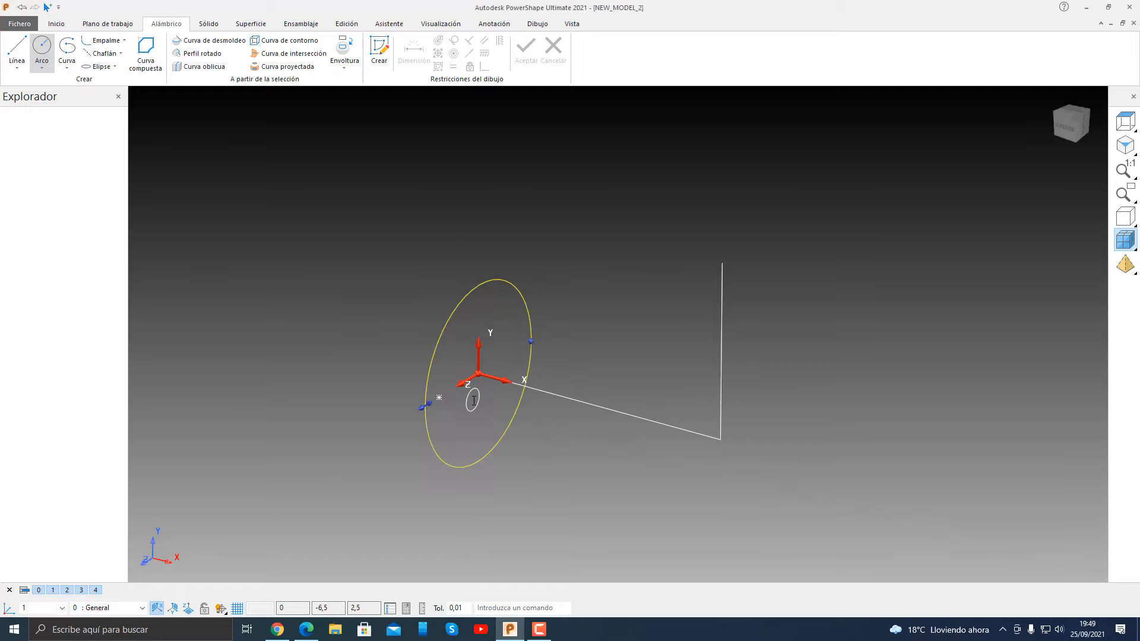
right_click(354, 361)
left_click(327, 351)
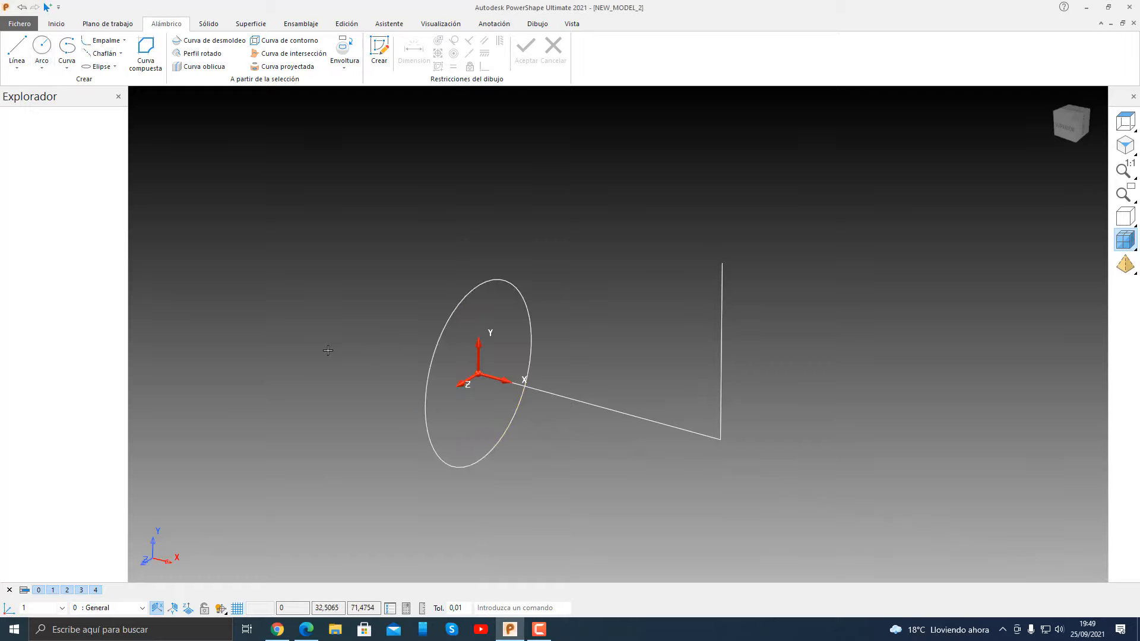
Step: Switch the origin circle's size definition to diameter and set it to 25
double_click(453, 314)
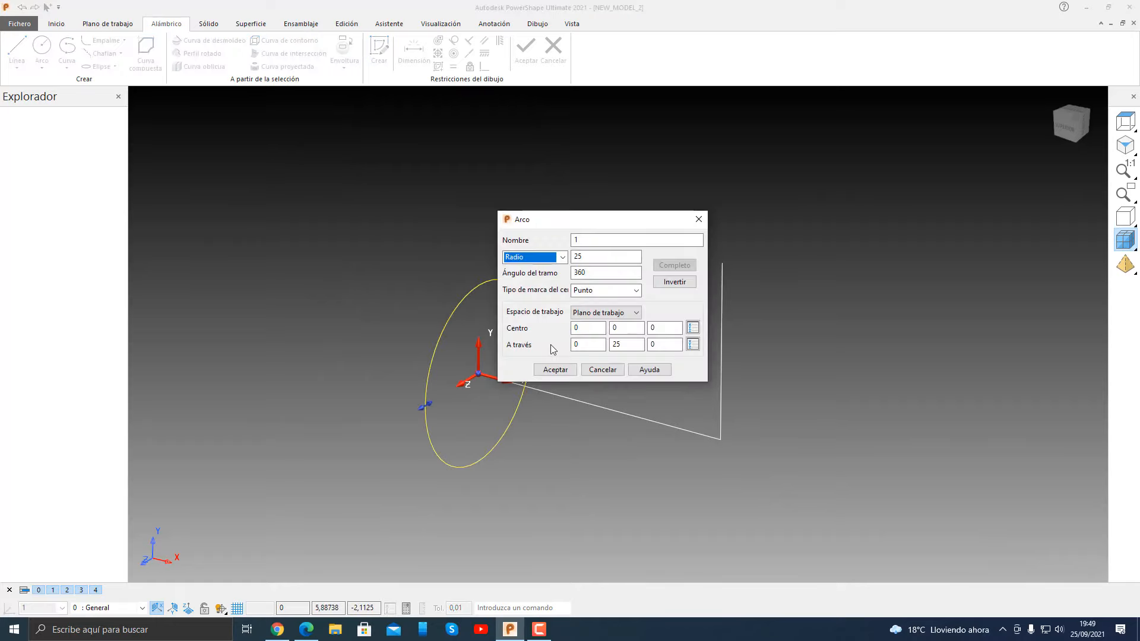
left_click(561, 260)
left_click(531, 281)
double_click(592, 256)
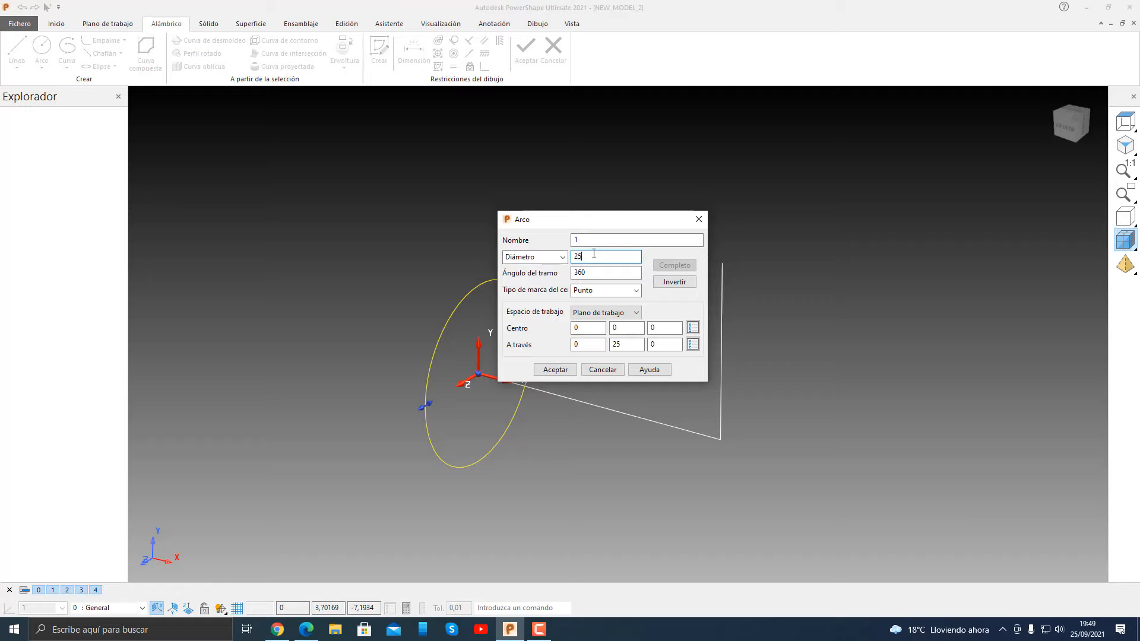
type("25")
key("Return")
left_click(555, 369)
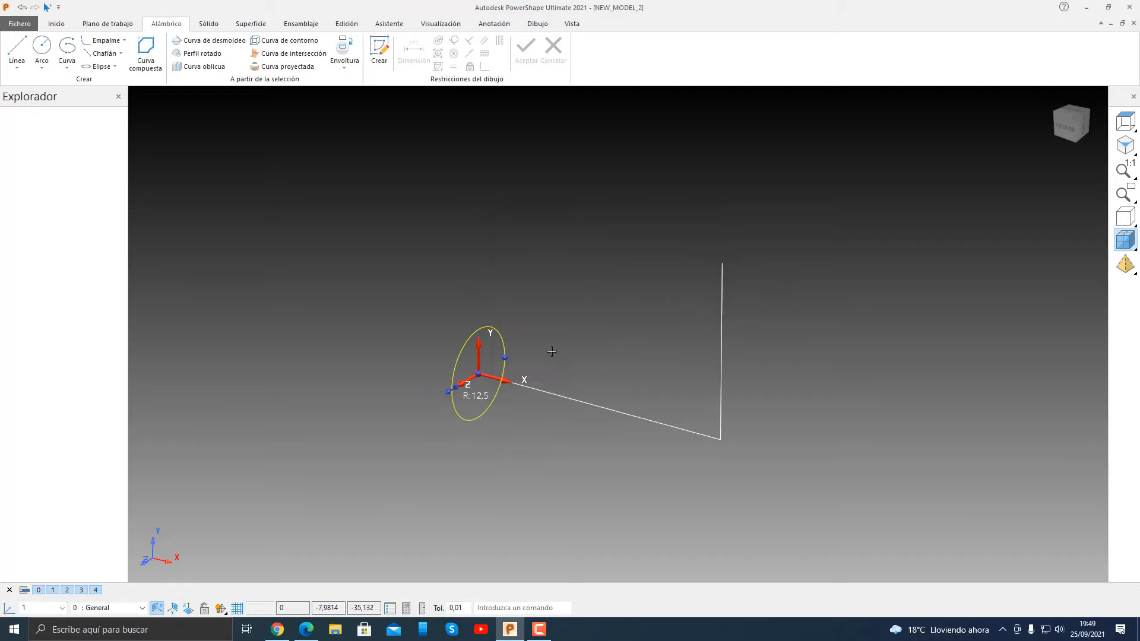
Step: Extrude the circle at the origin into a solid cylinder along the horizontal line
left_click(502, 333)
left_click(208, 23)
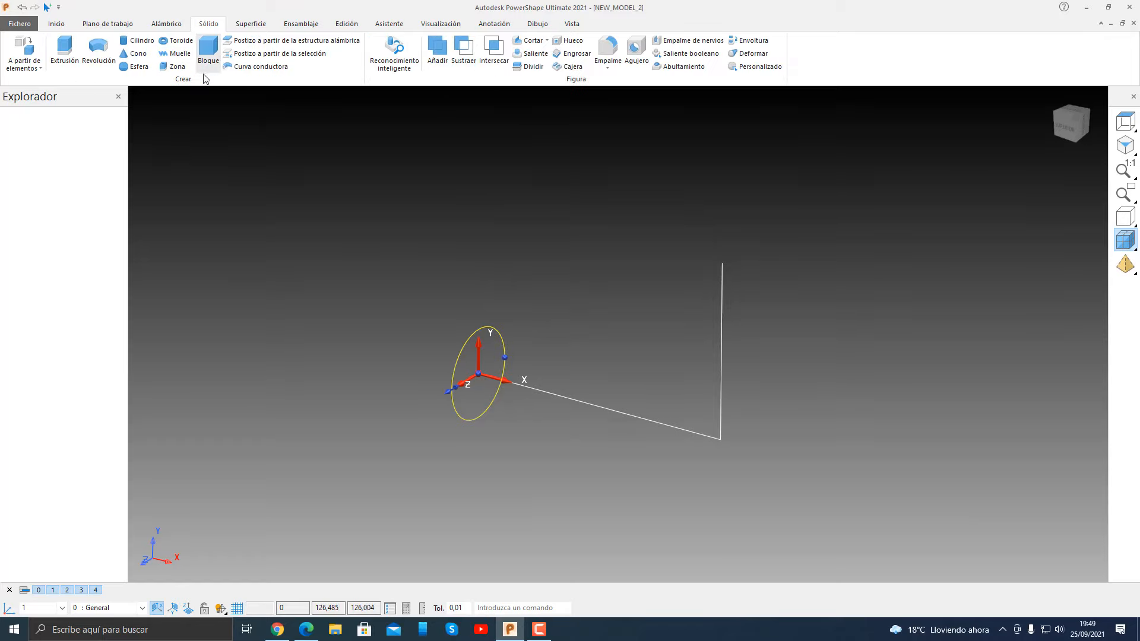
left_click(65, 50)
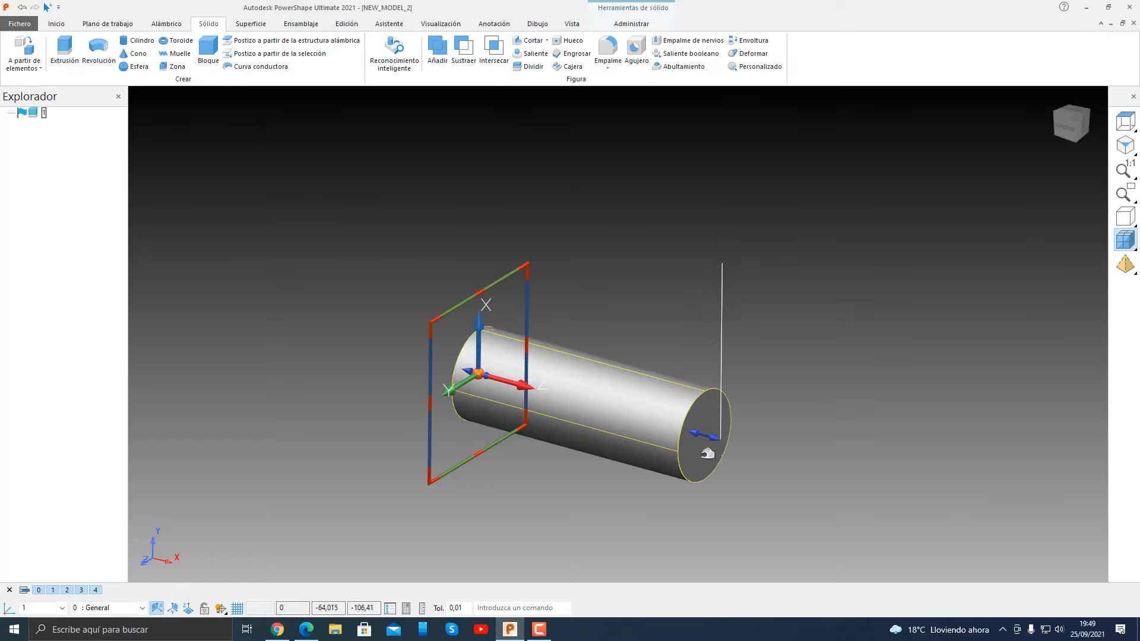
Step: Adjust the cylinder's extrusion length interactively to about 49 and deselect the solid
left_click_drag(720, 438, 670, 431)
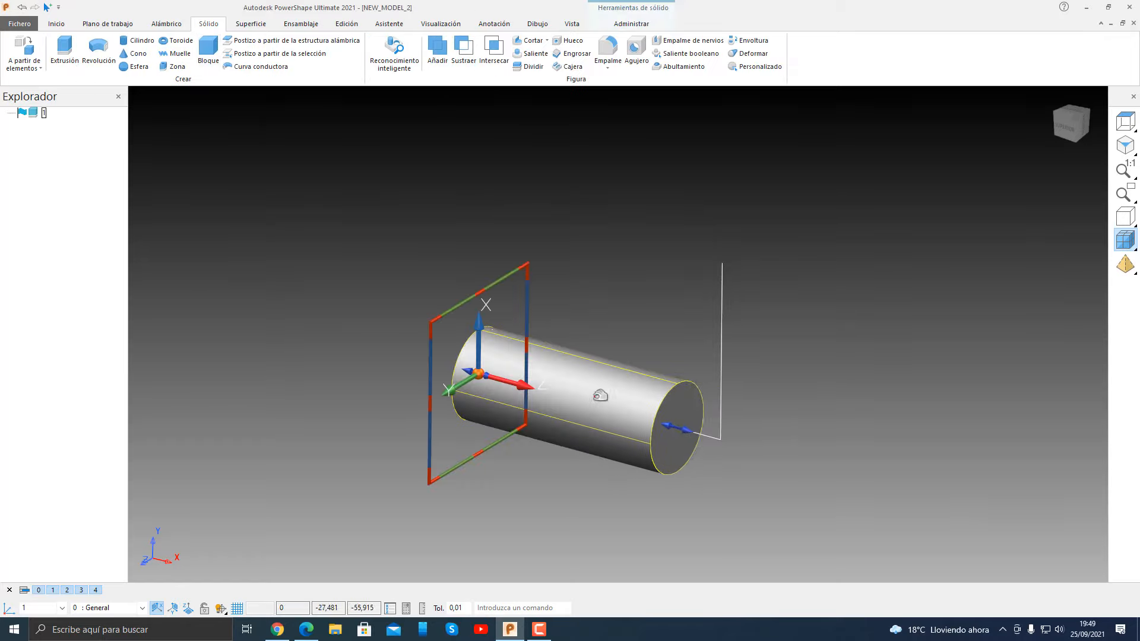
double_click(598, 393)
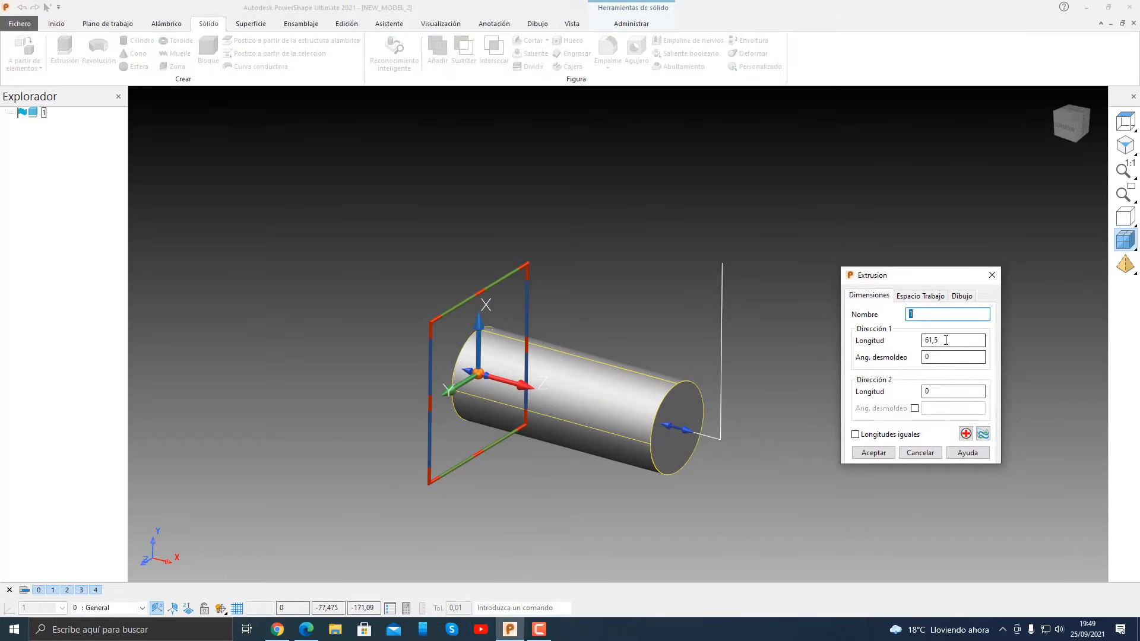
left_click(875, 455)
left_click_drag(694, 427, 763, 384)
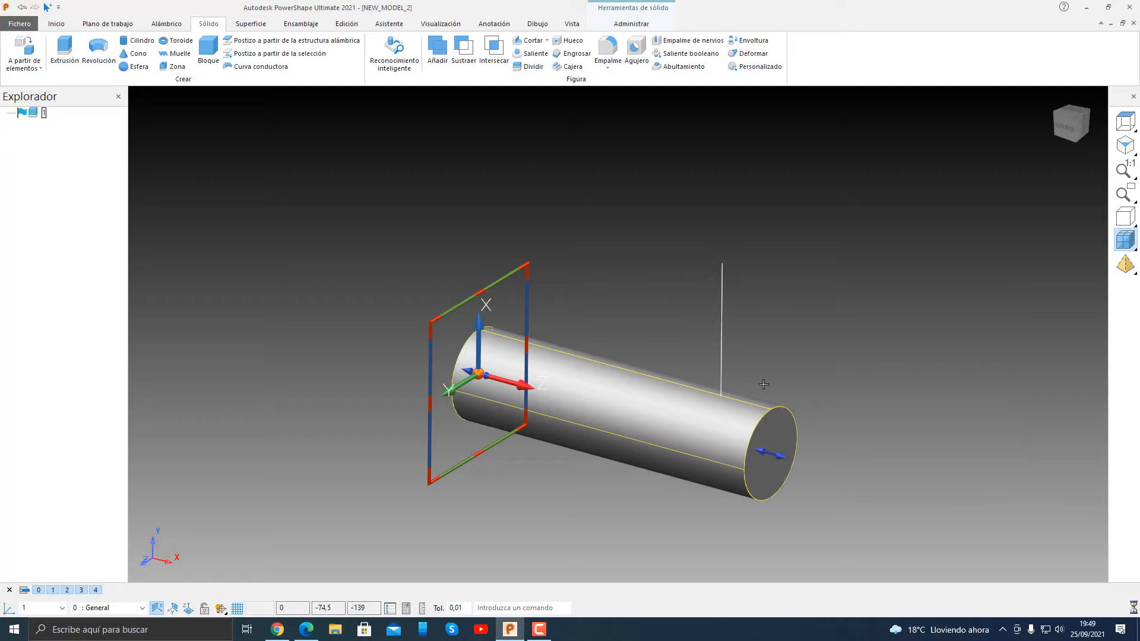
left_click_drag(786, 458, 641, 416)
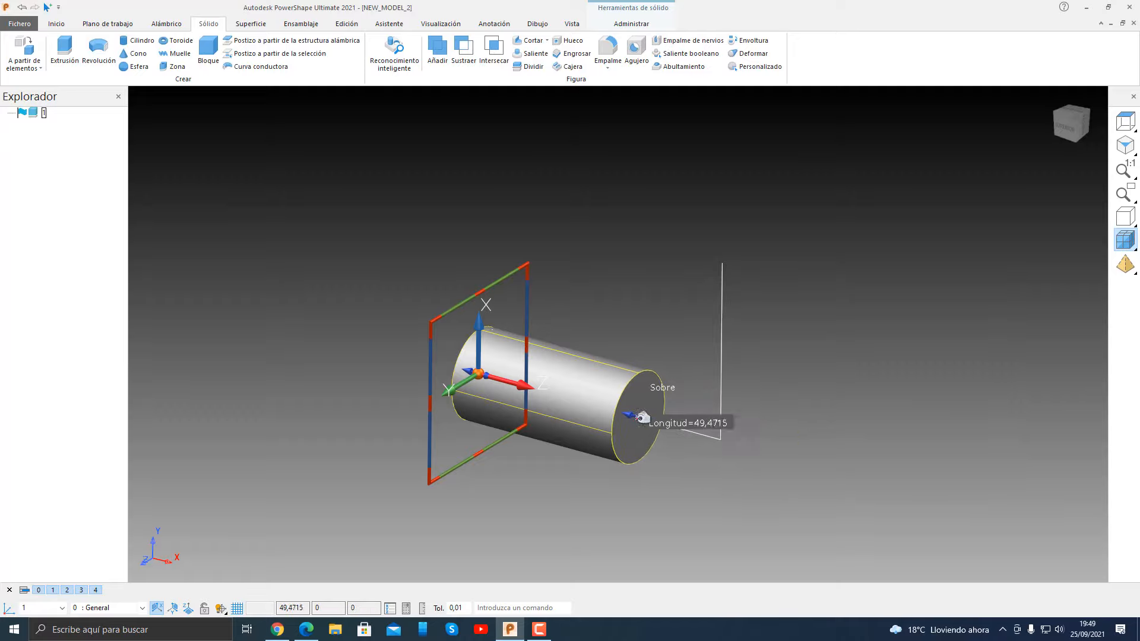
left_click(680, 504)
Step: Draw a full circle in the XY plane centred at X 75, Y 80, directly above the vertical line
middle_click_drag(510, 450, 629, 409)
left_click(1073, 133)
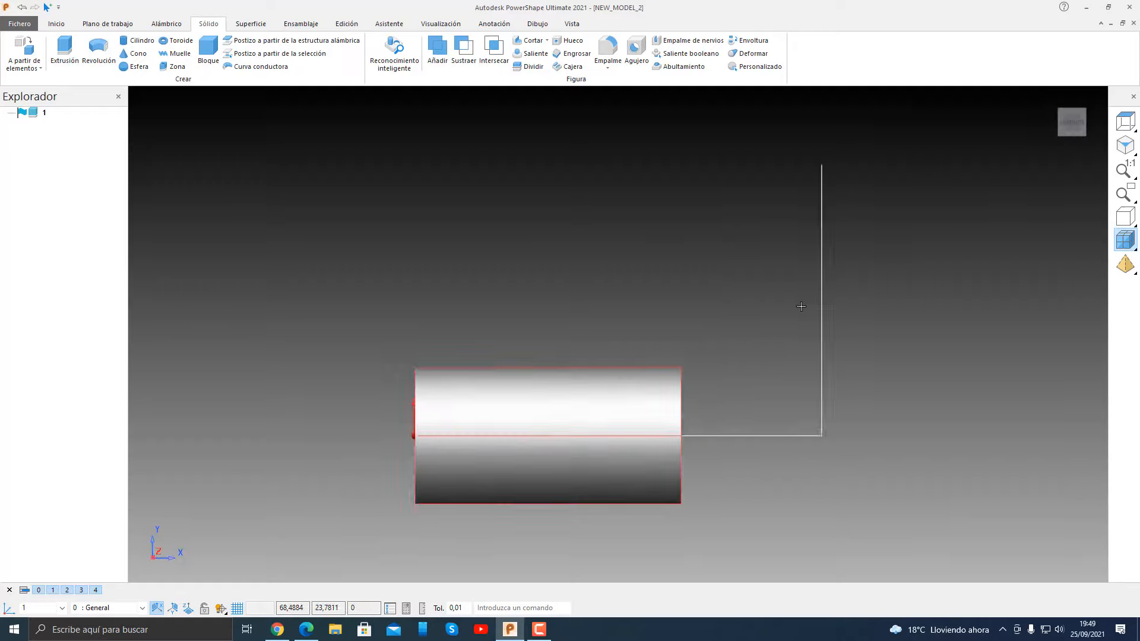
middle_click_drag(785, 241, 693, 336, "shift")
scroll(694, 349, "up", 3)
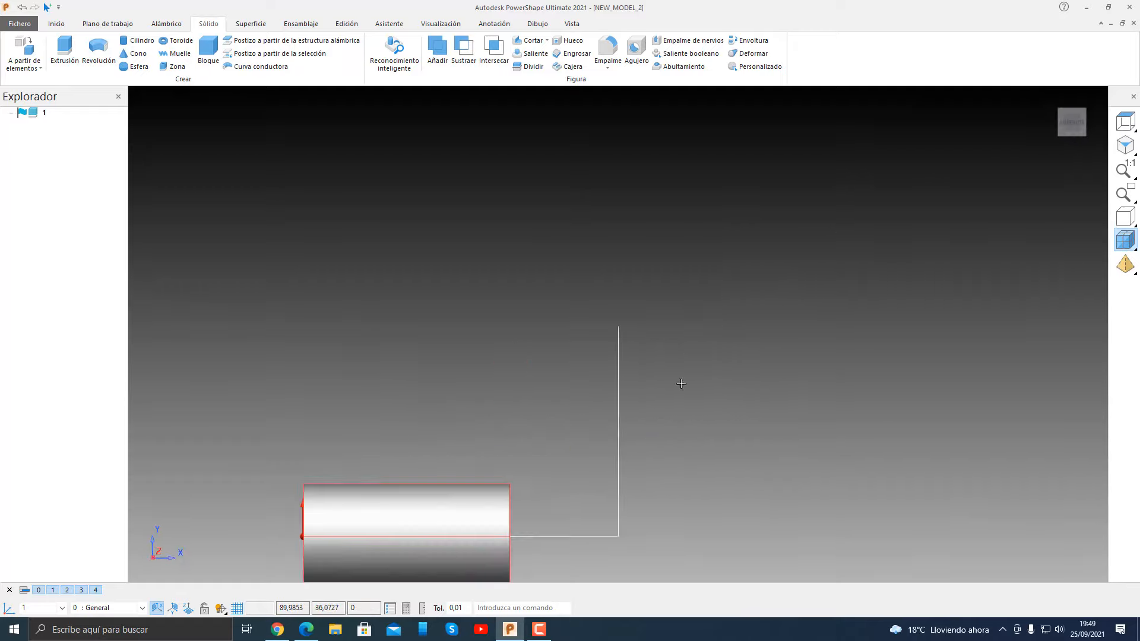
middle_click_drag(682, 384, 691, 357, "shift")
left_click(172, 24)
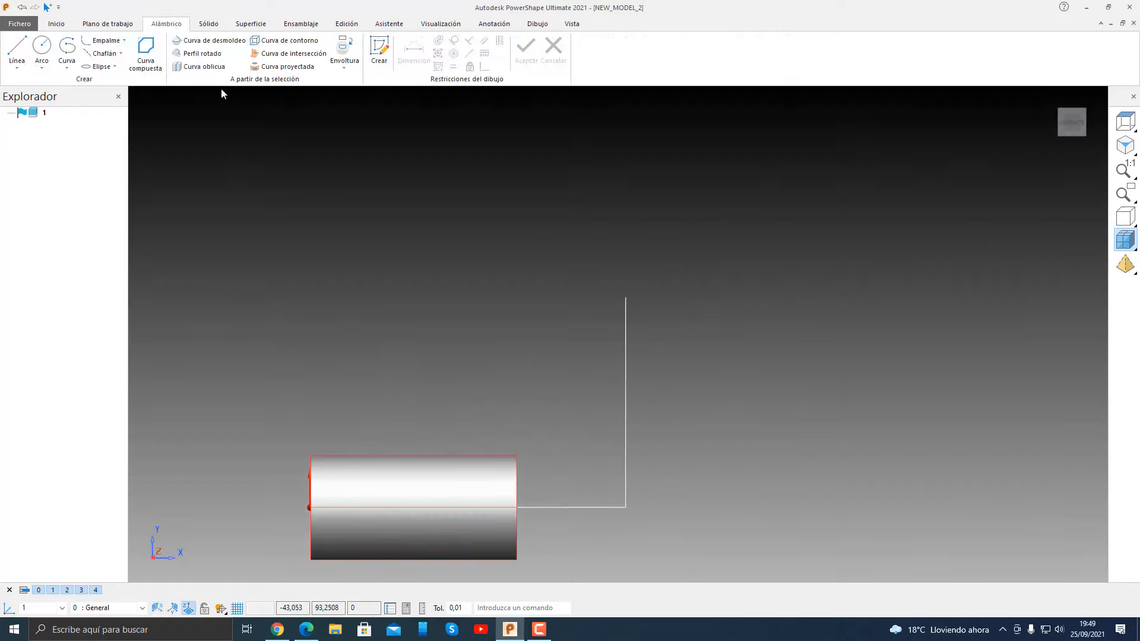
left_click(41, 47)
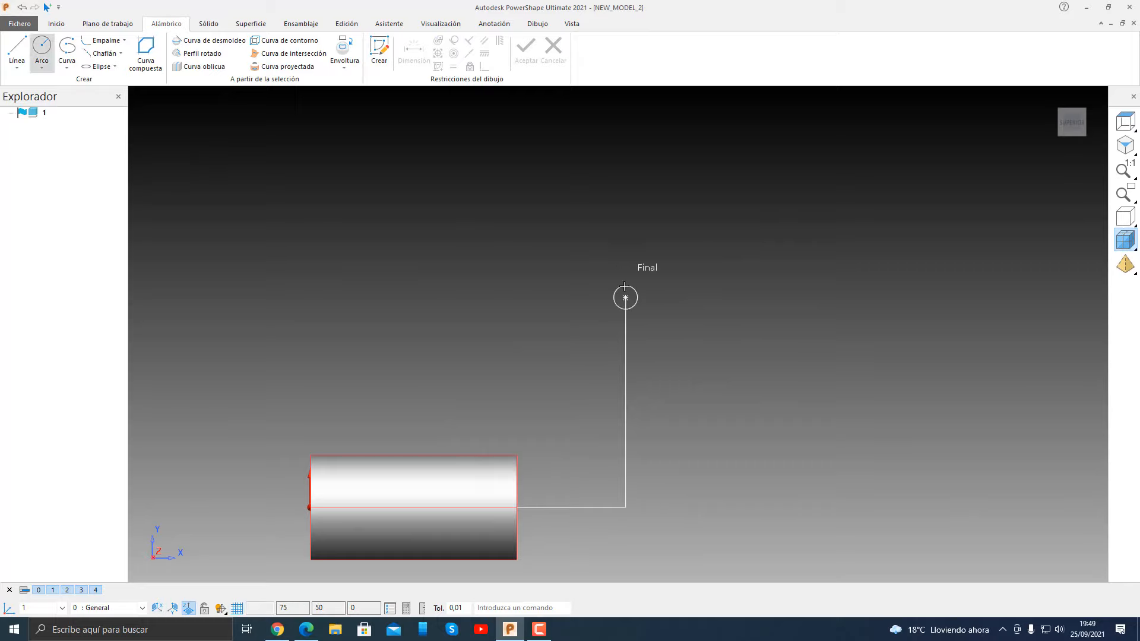
left_click(626, 171)
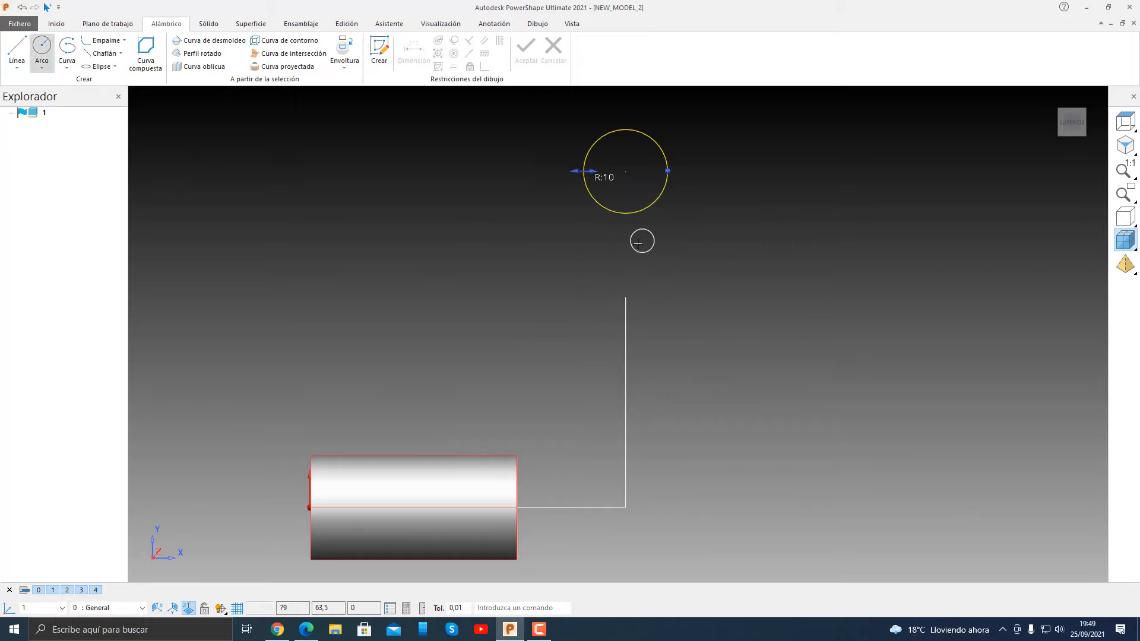
key("Escape")
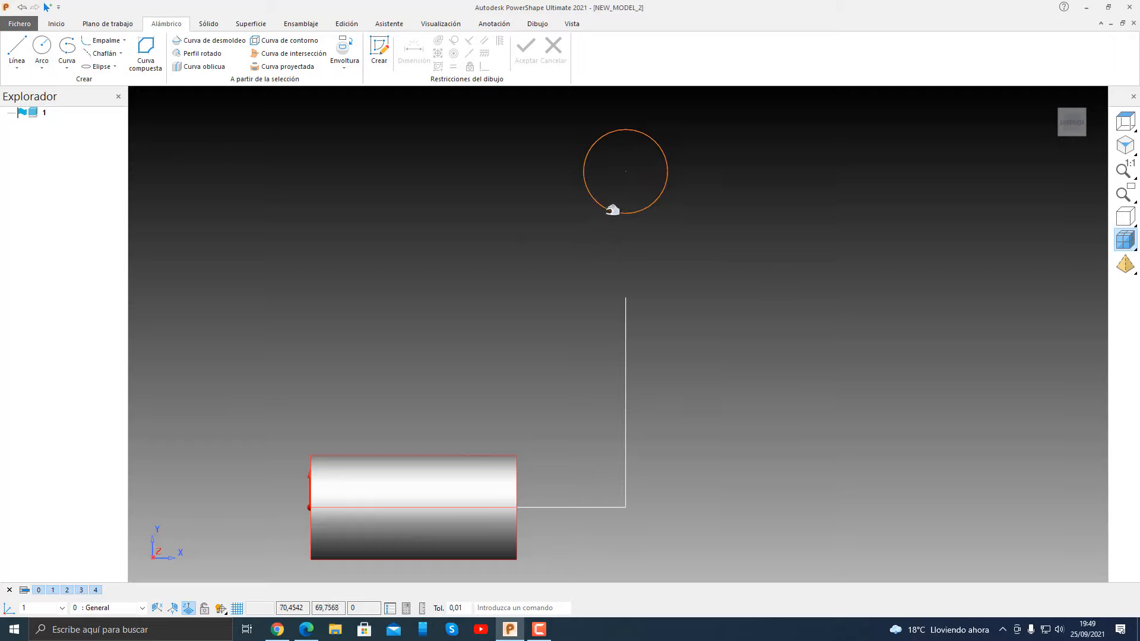
Step: Enlarge the circle above the vertical line, defining it by diameter with a value of 120
left_click_drag(581, 172, 544, 171)
left_click(567, 177)
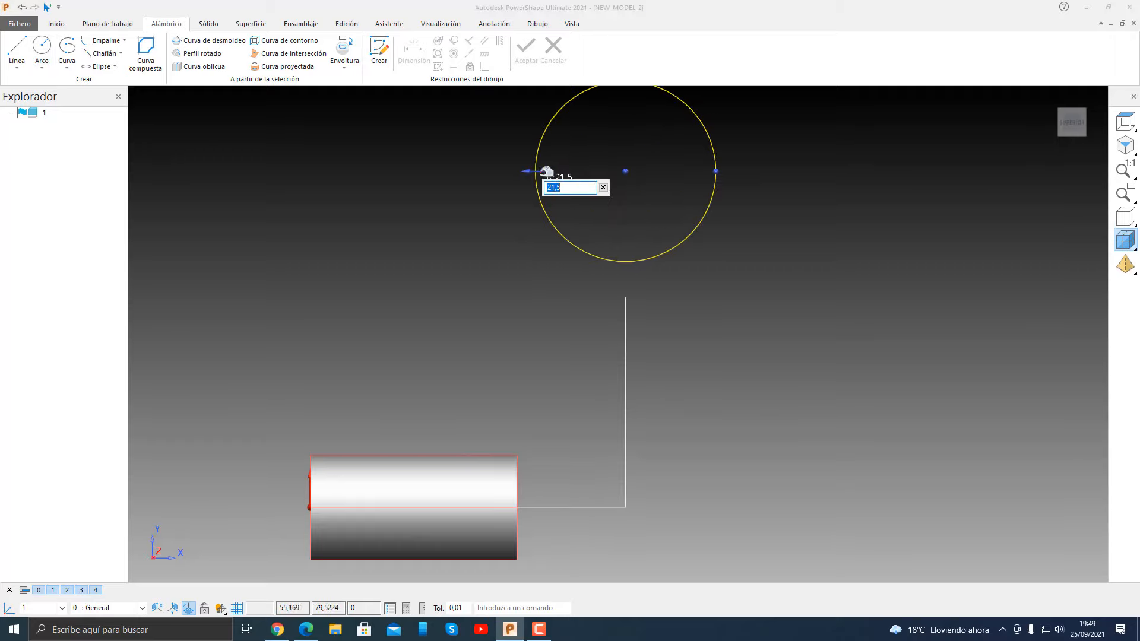
double_click(542, 171)
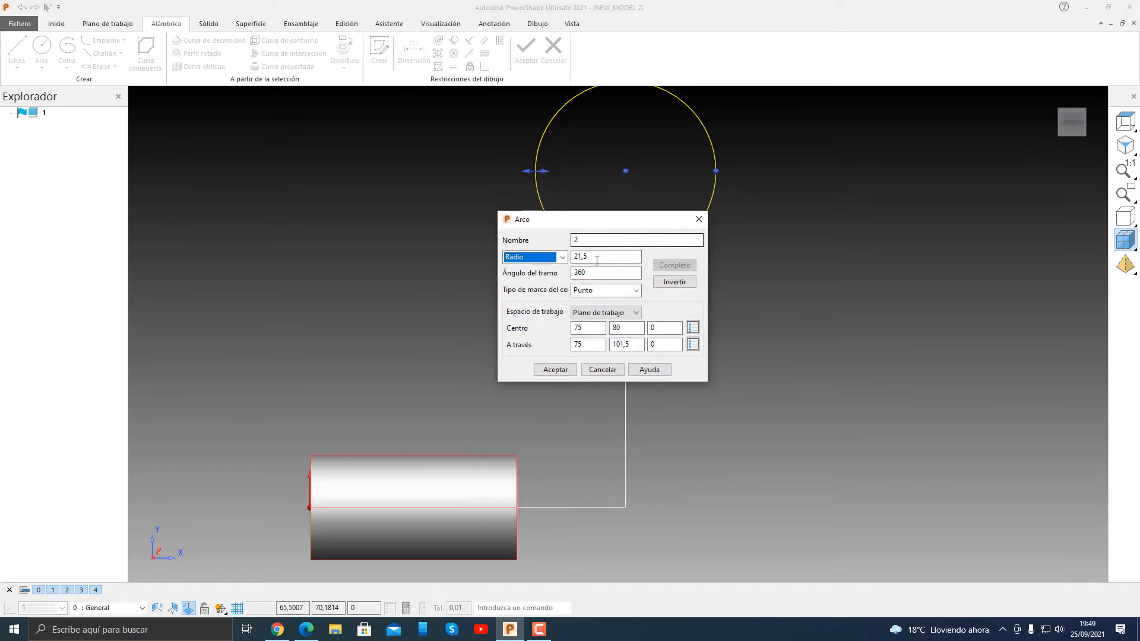
left_click(553, 260)
left_click(534, 269)
double_click(593, 258)
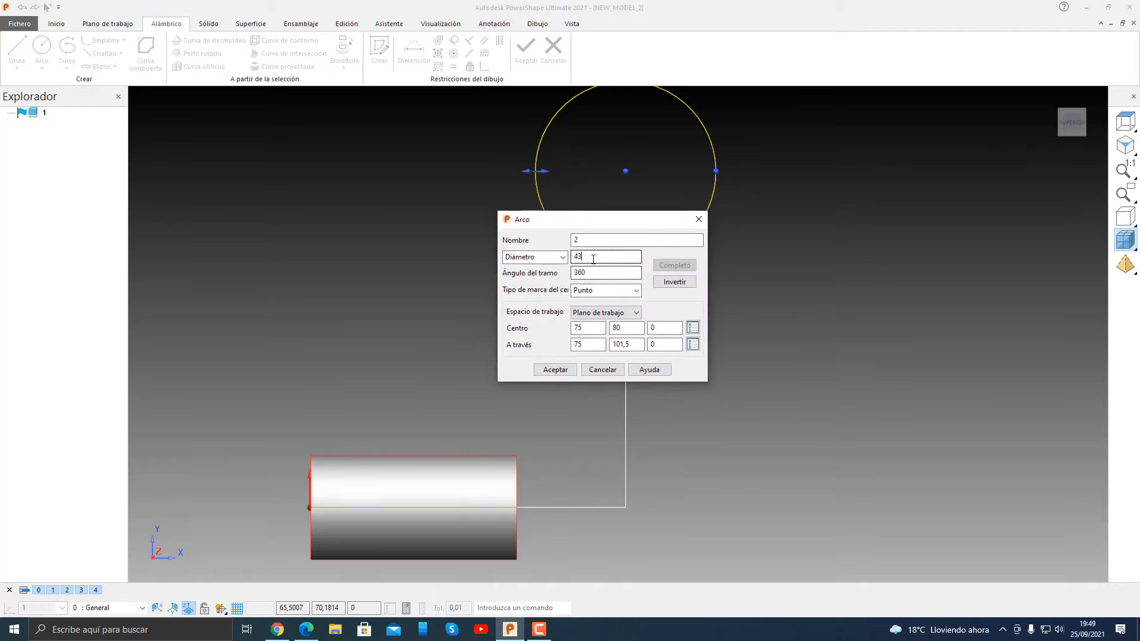
type("120")
key("Return")
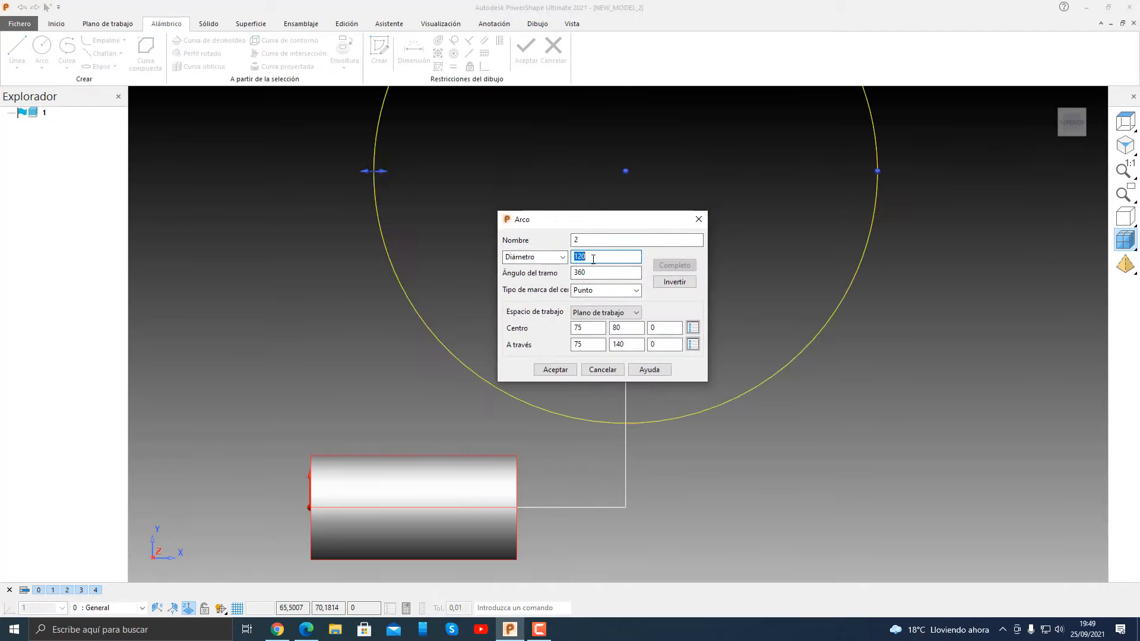
left_click(555, 369)
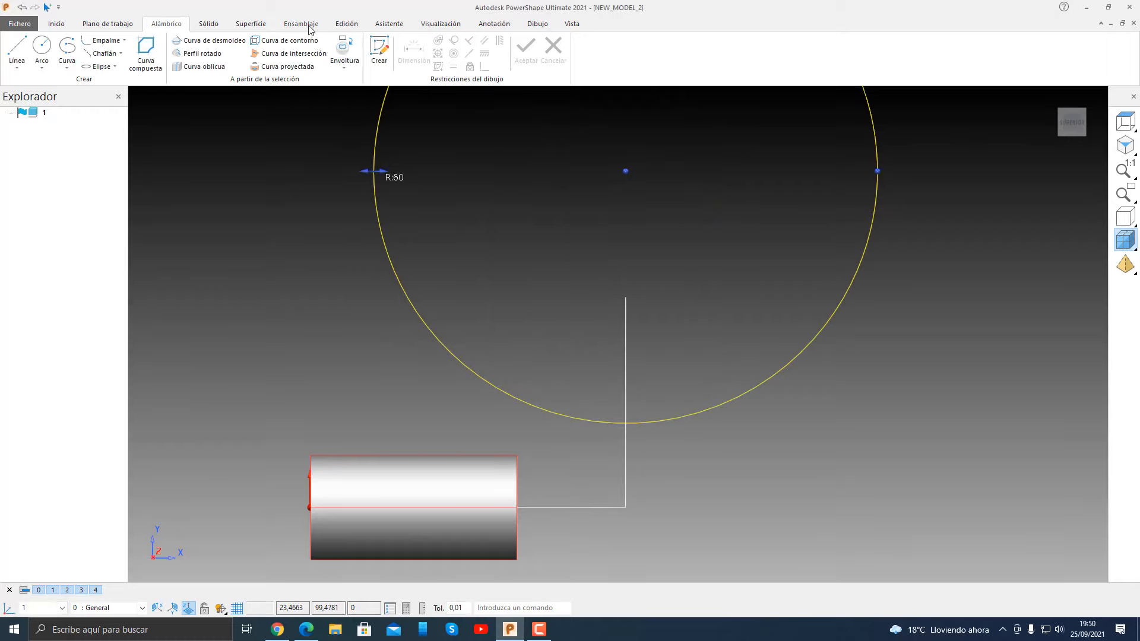
Step: Move the large circle up 30, from its lowest point to the upper end of the vertical line
left_click(347, 24)
left_click(97, 51)
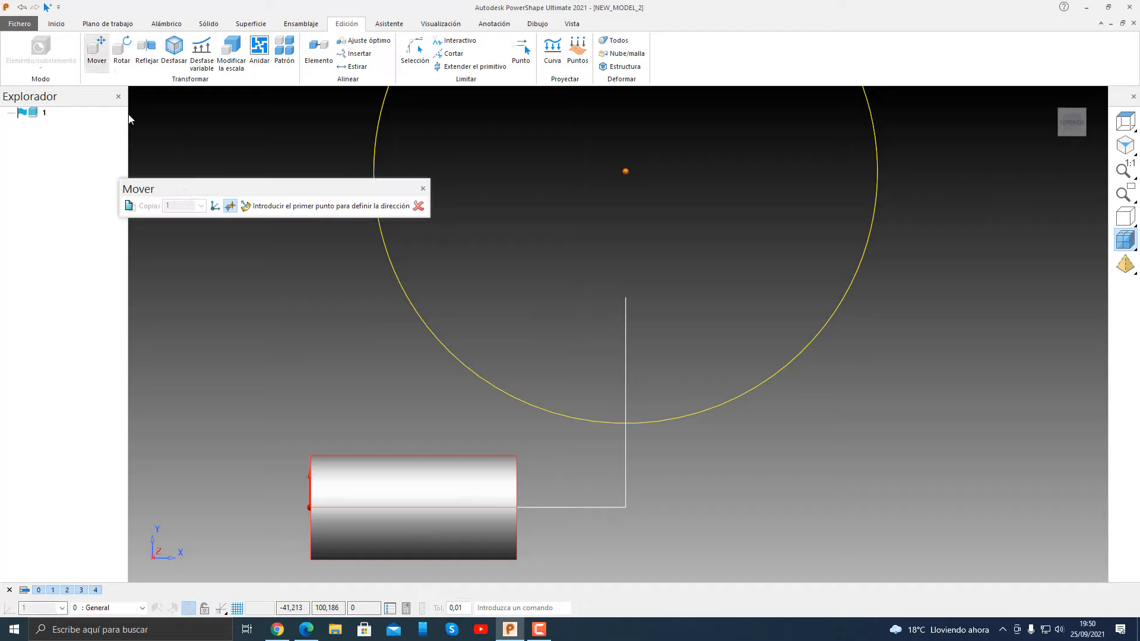
left_click(230, 206)
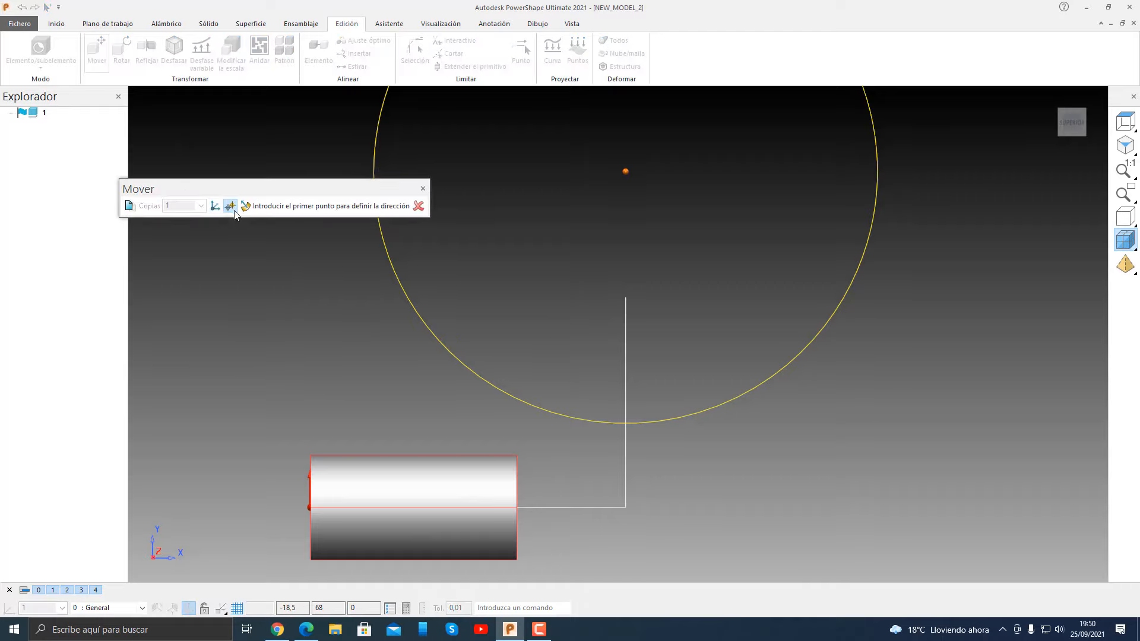
left_click(625, 423)
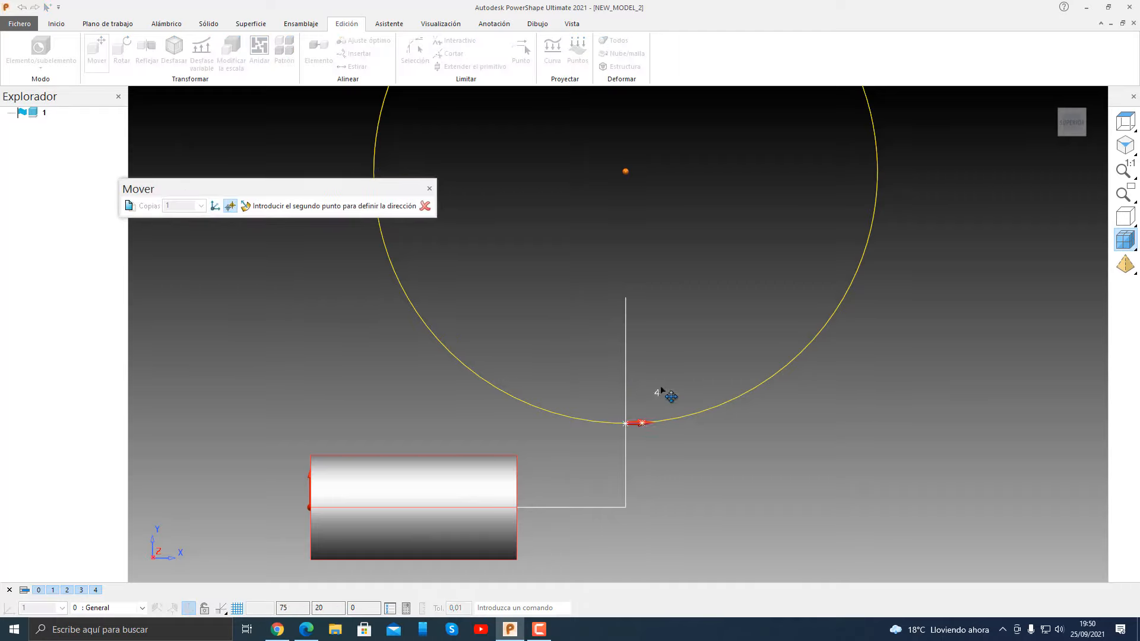
left_click(626, 298)
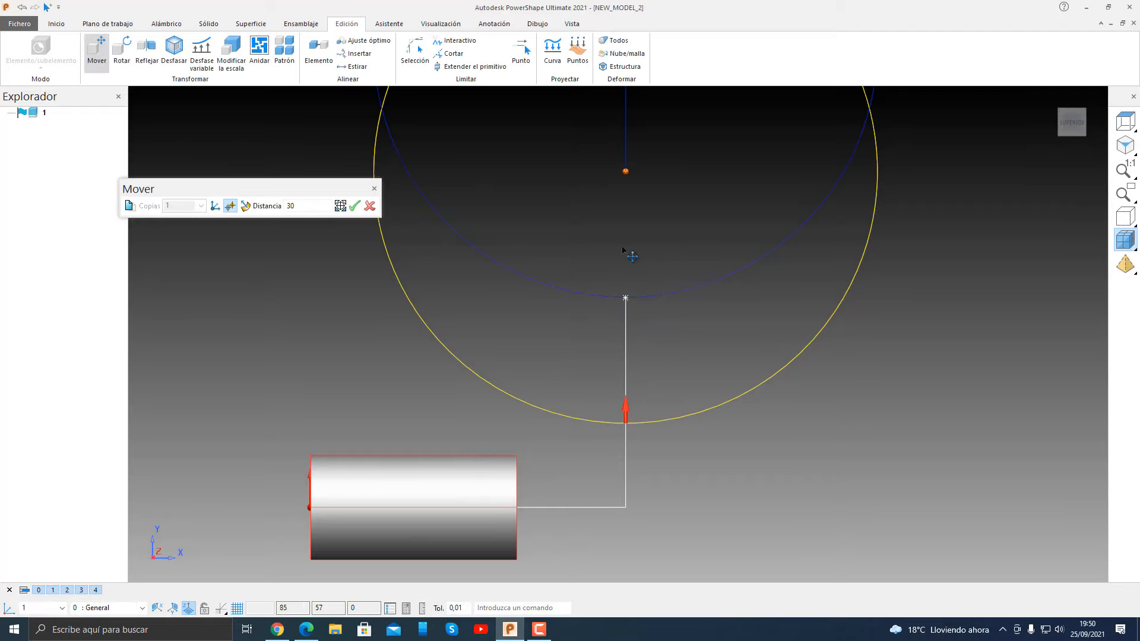
left_click(358, 206)
left_click(369, 205)
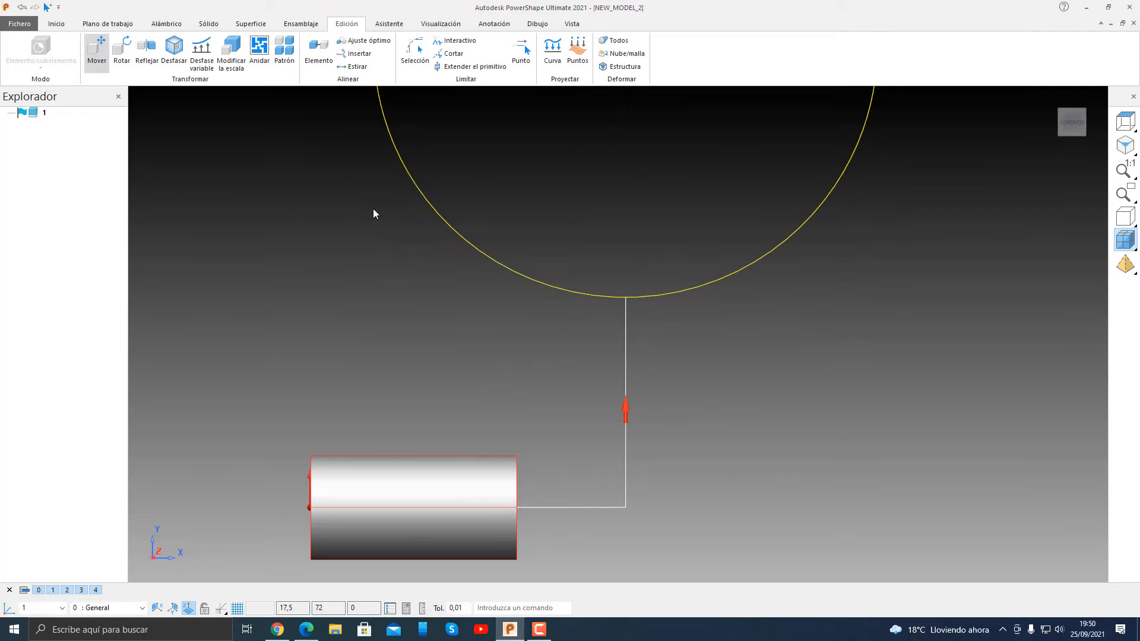
Step: Draw a slanted line about 58 long from the large circle's lowest point to the cylinder's near end
scroll(530, 343, "down", 3)
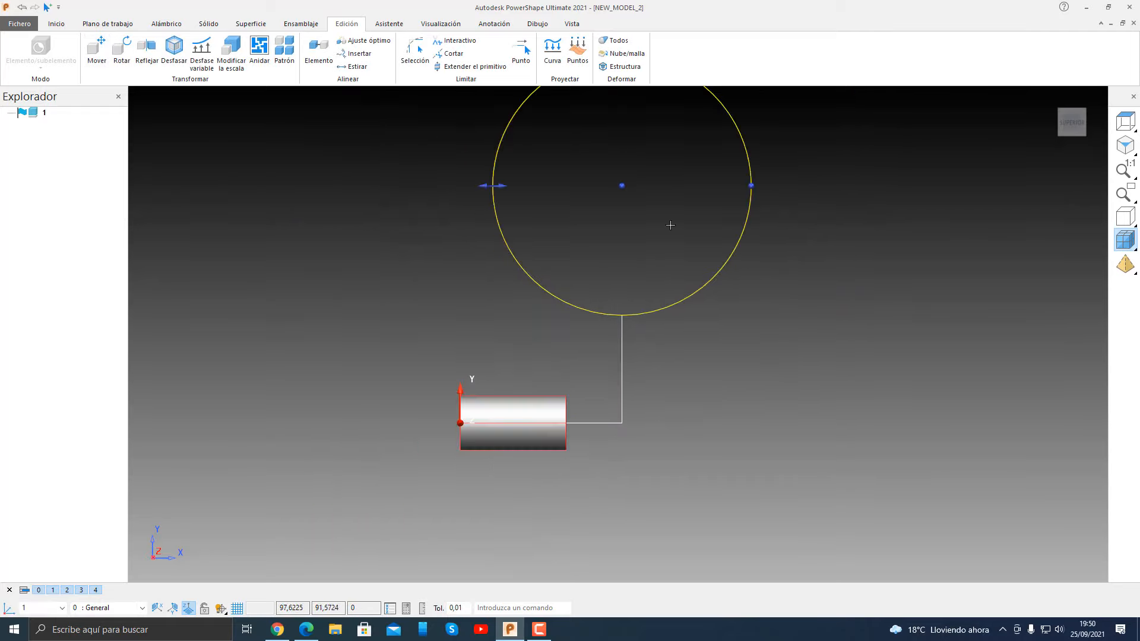
scroll(669, 223, "up", 1)
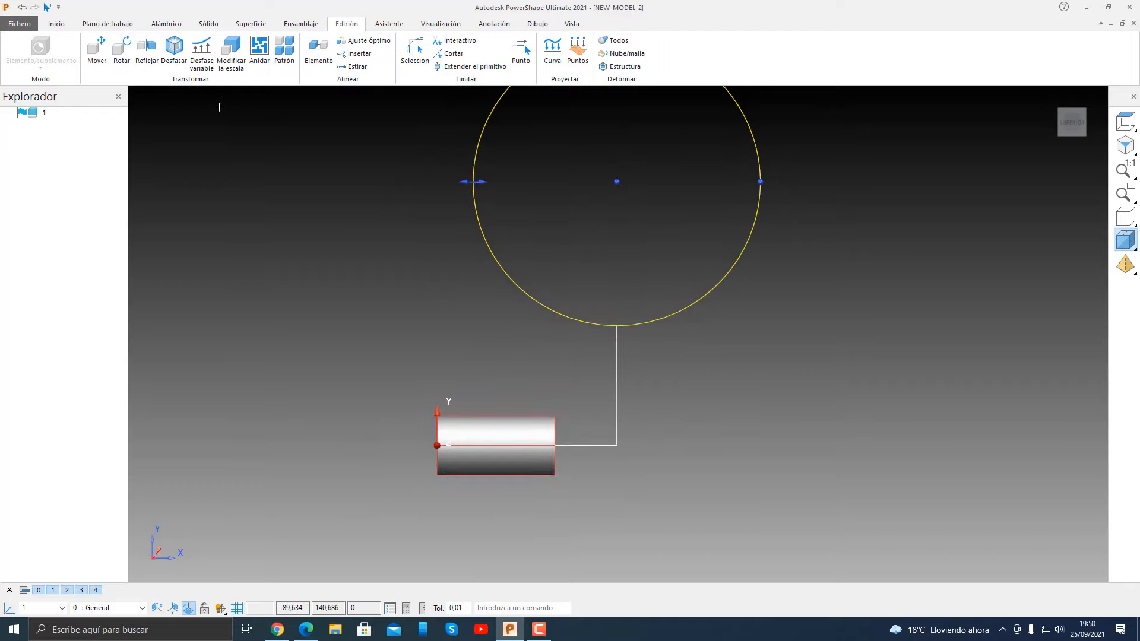
left_click(166, 23)
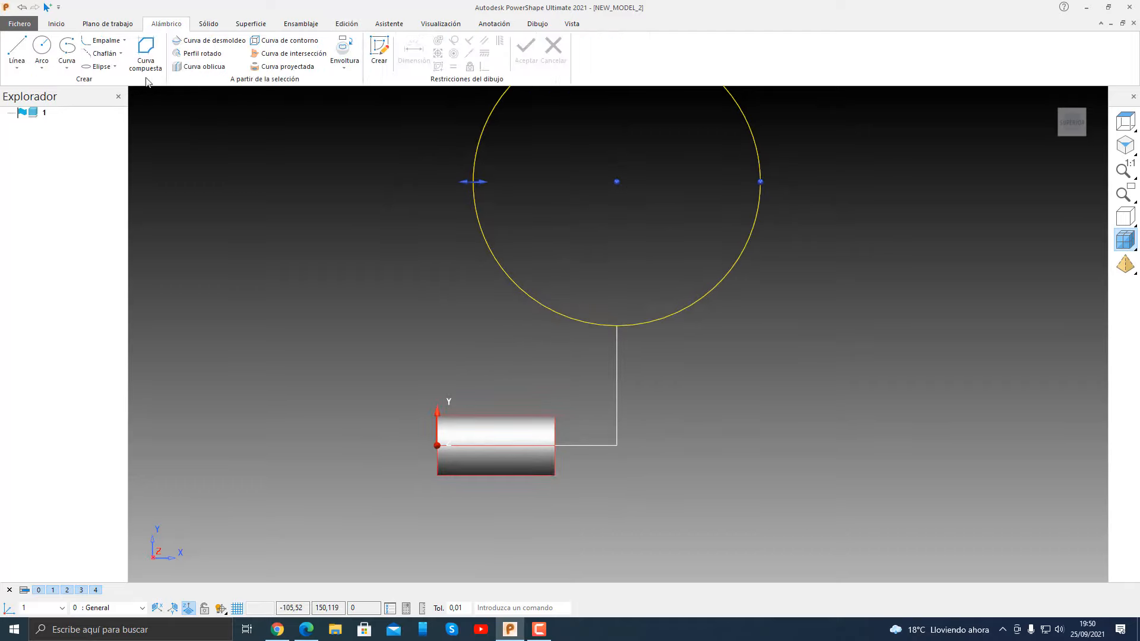
left_click(17, 51)
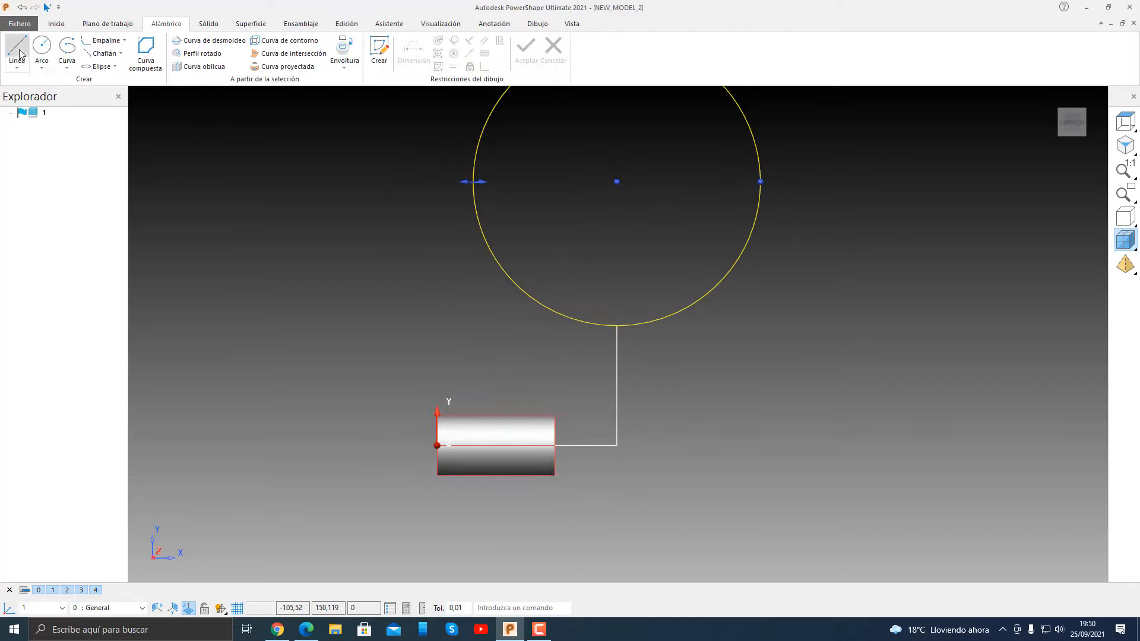
left_click(616, 326)
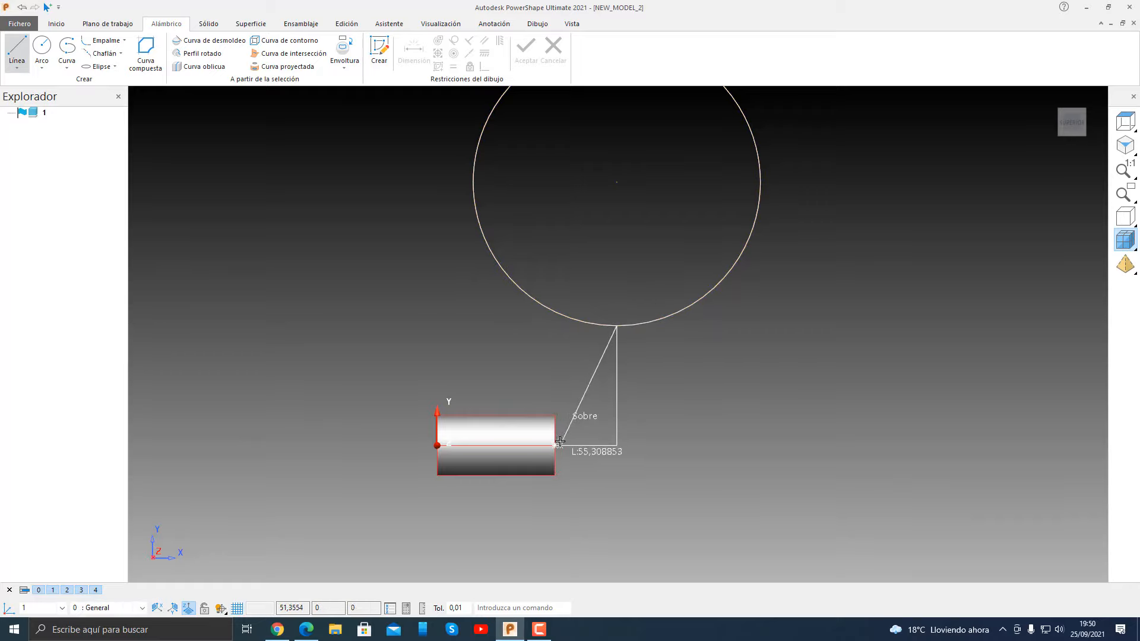
left_click(560, 442)
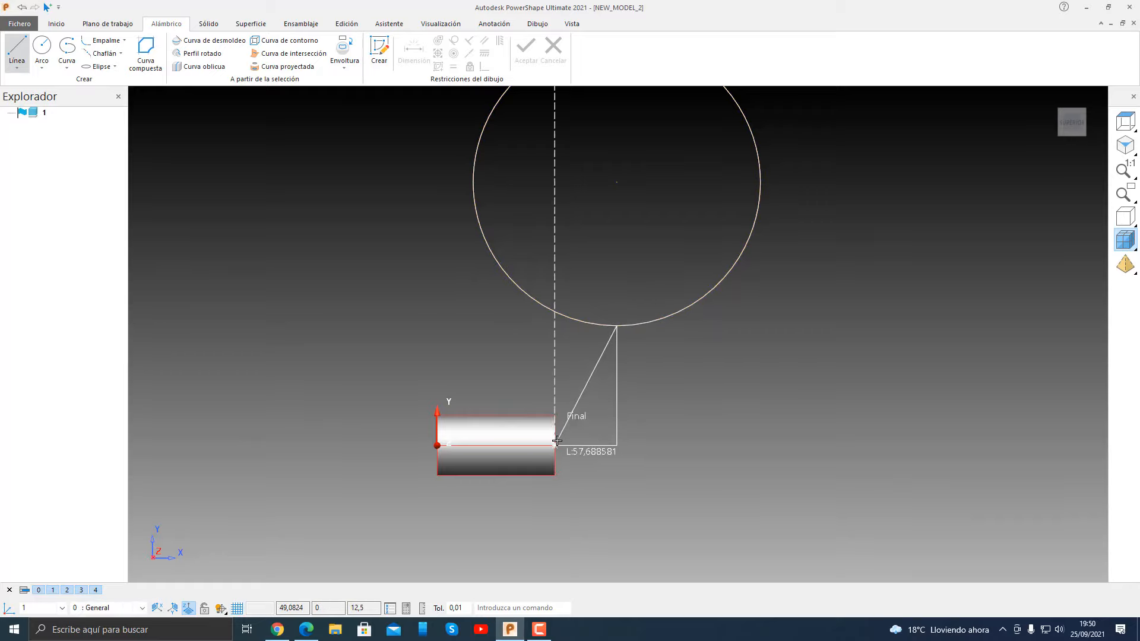
right_click(529, 390)
left_click(466, 355)
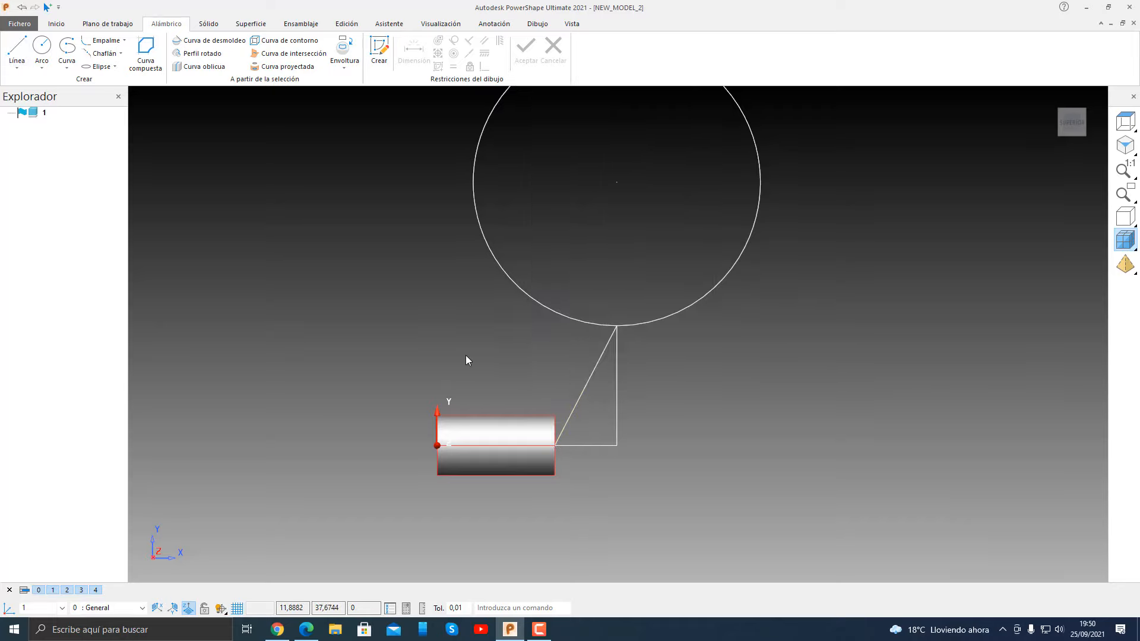
Step: Set the cylinder's extrusion length in direction 1 to 50
double_click(491, 432)
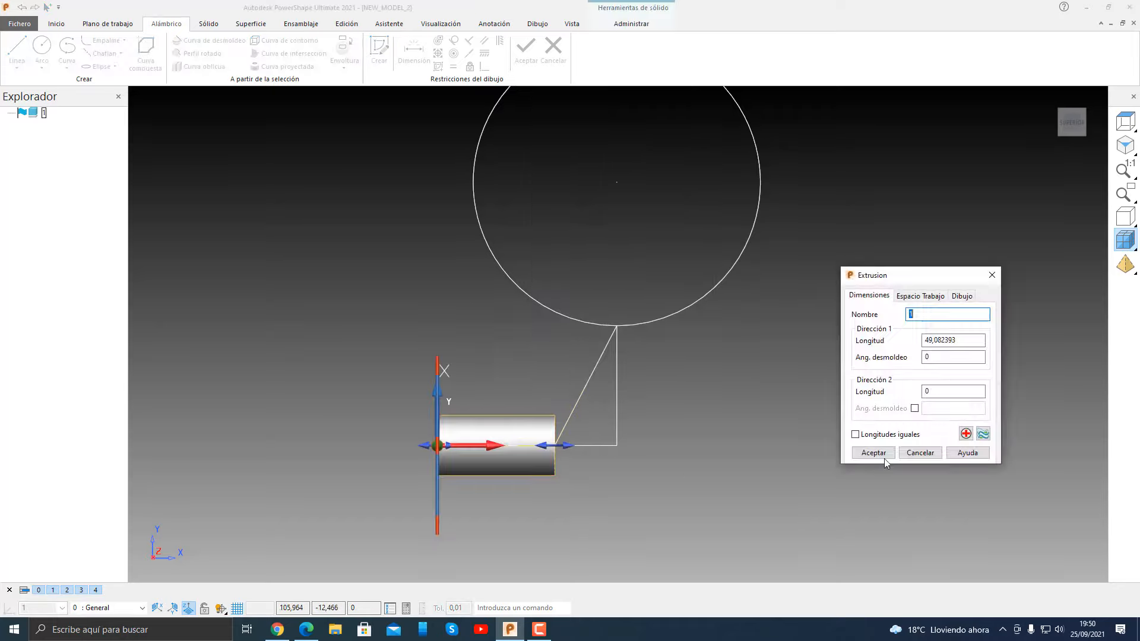
key("Tab")
type("4")
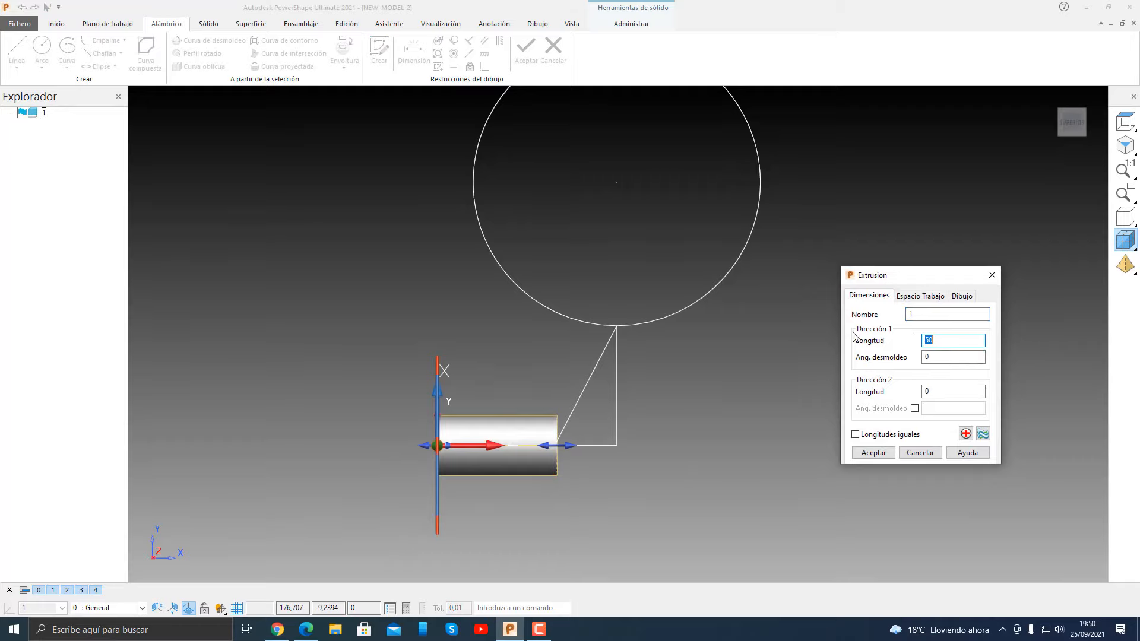
left_click(874, 453)
Step: Relocate the slanted line's lower endpoint to the centre of the cylinder's end face, where the horizontal line emerges
left_click(579, 419)
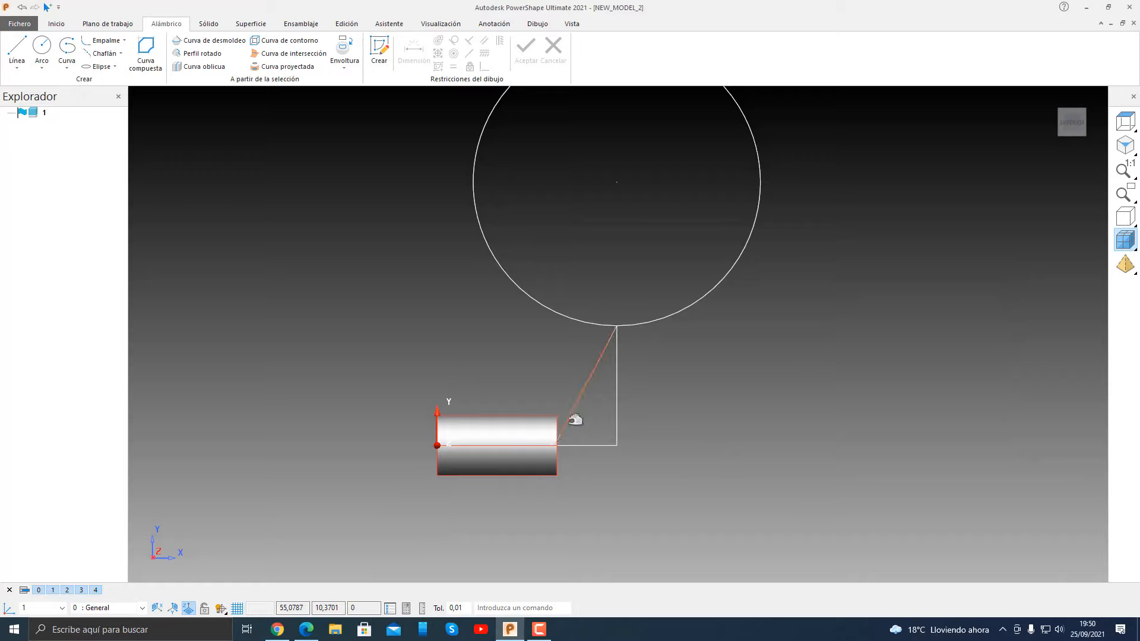
mouse_move(556, 444)
left_mouse_down()
mouse_move(577, 435)
mouse_move(558, 445)
left_mouse_up()
middle_click_drag(702, 479, 466, 498)
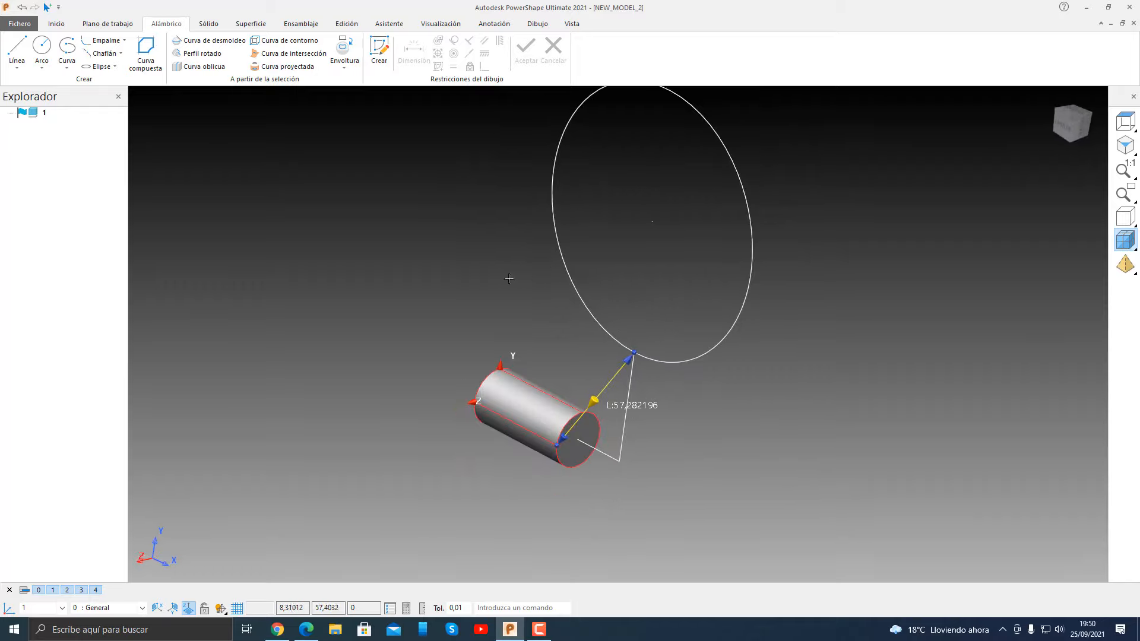
middle_click_drag(511, 278, 622, 450)
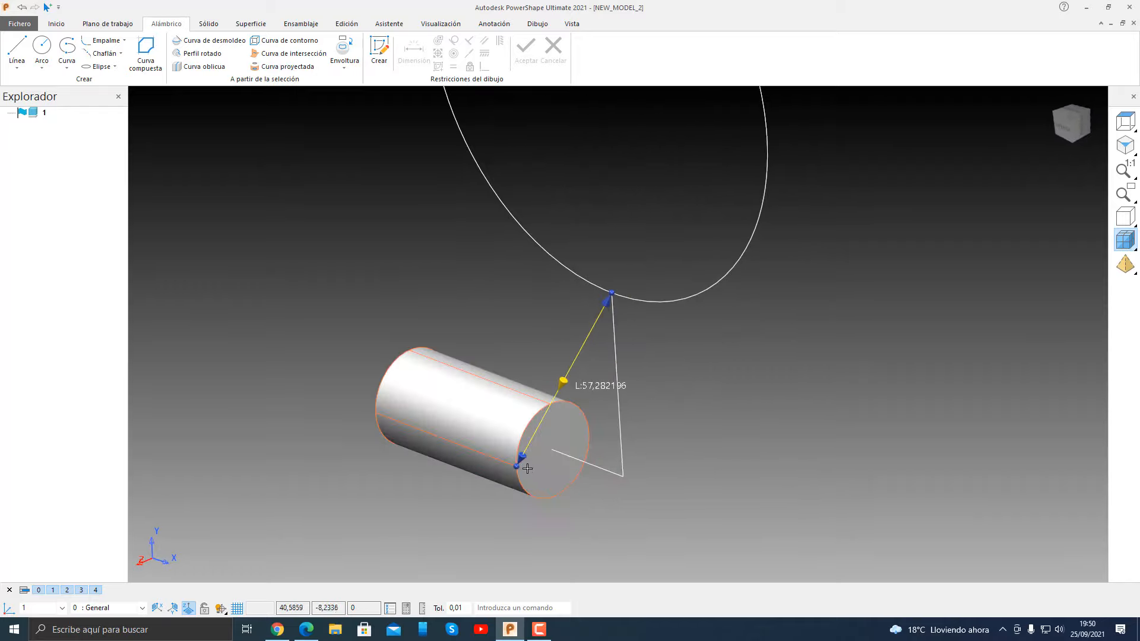
left_click_drag(525, 463, 556, 449)
middle_click_drag(760, 455, 736, 352)
scroll(732, 359, "down", 2)
left_click(1071, 123)
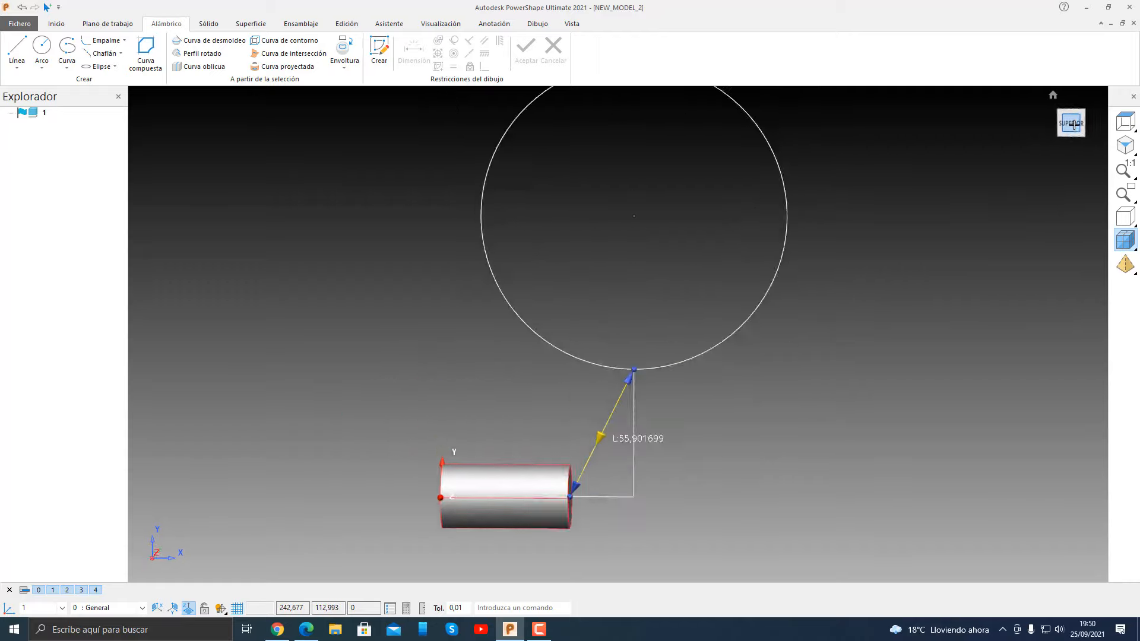
left_click(727, 442)
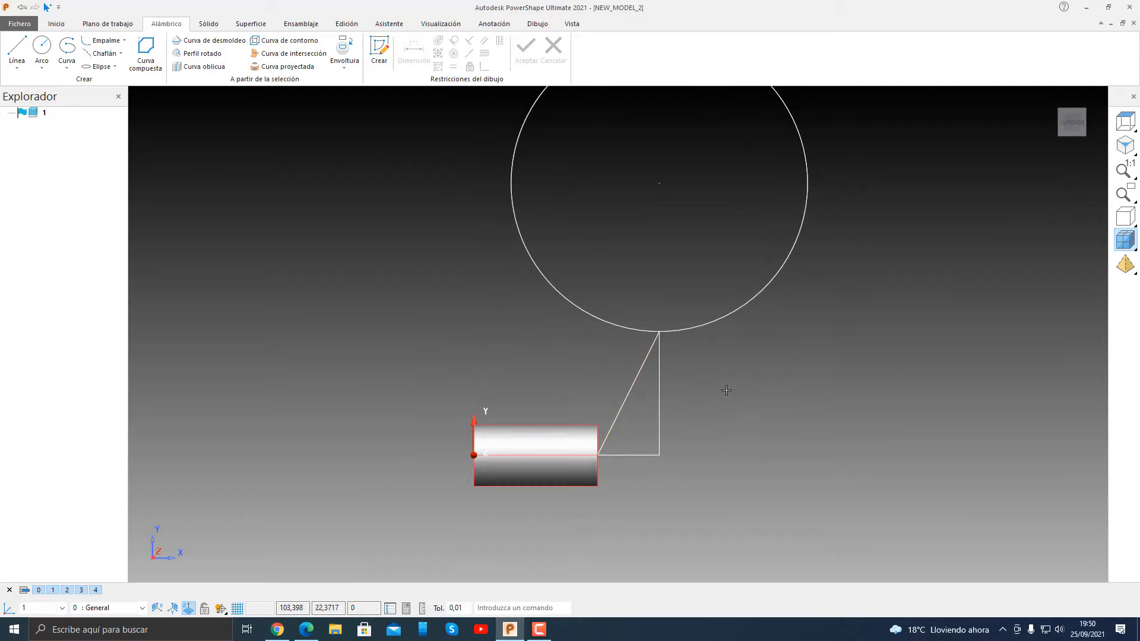
Step: Draw two lines 60 long from the large circle's centre to its edge, one towards the lower left and one towards the lower right
middle_click_drag(743, 316, 745, 414, "shift")
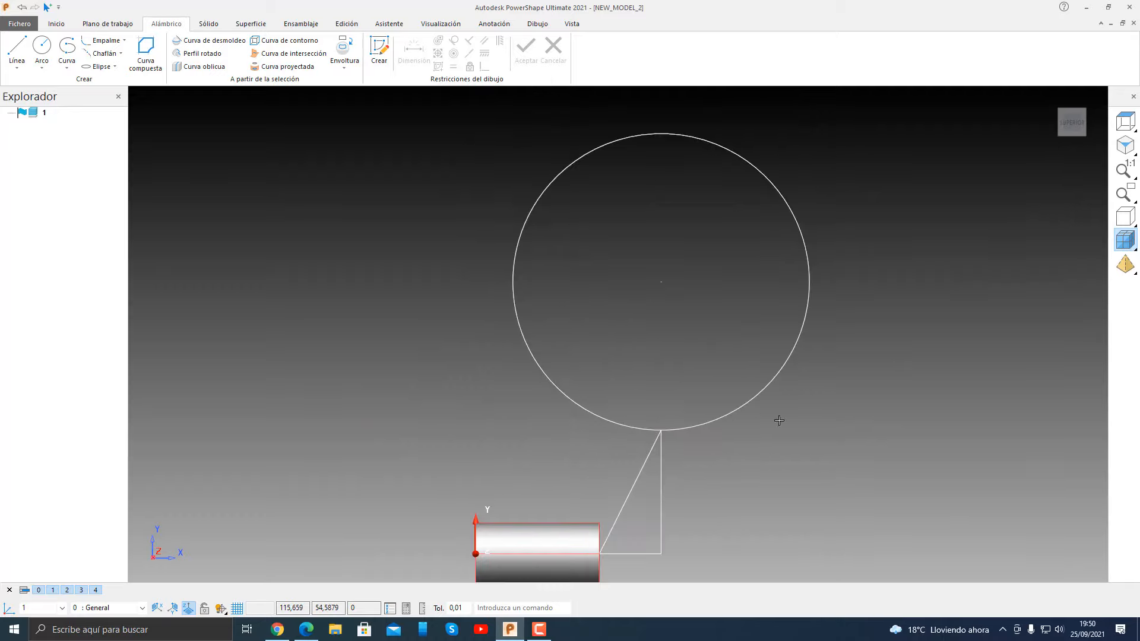
left_click(17, 47)
left_click(663, 281)
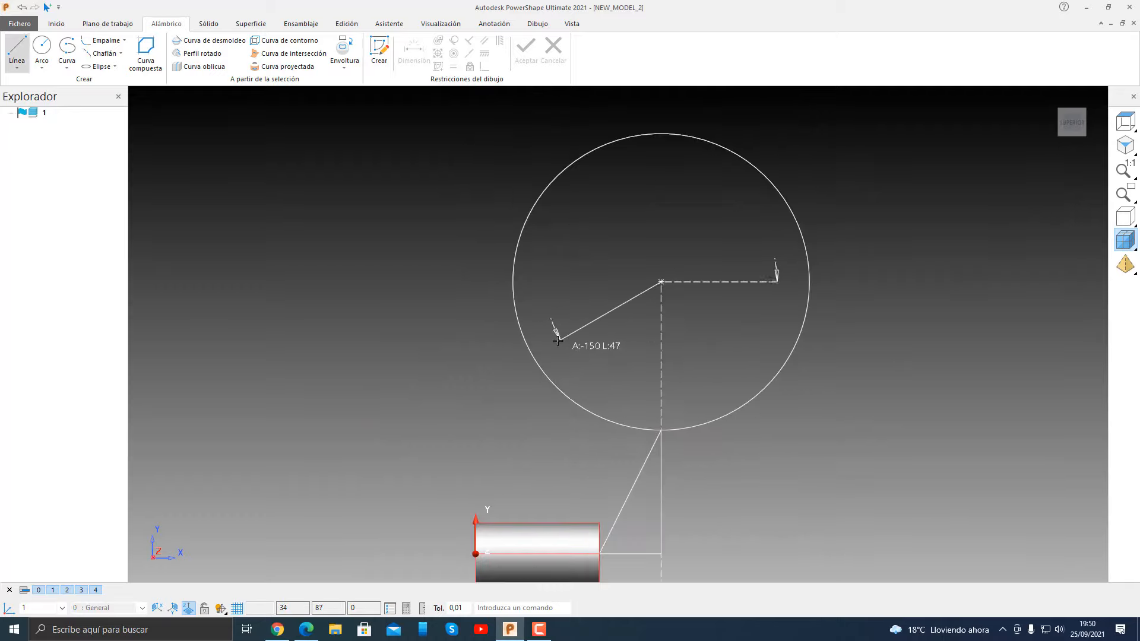
left_click(533, 354)
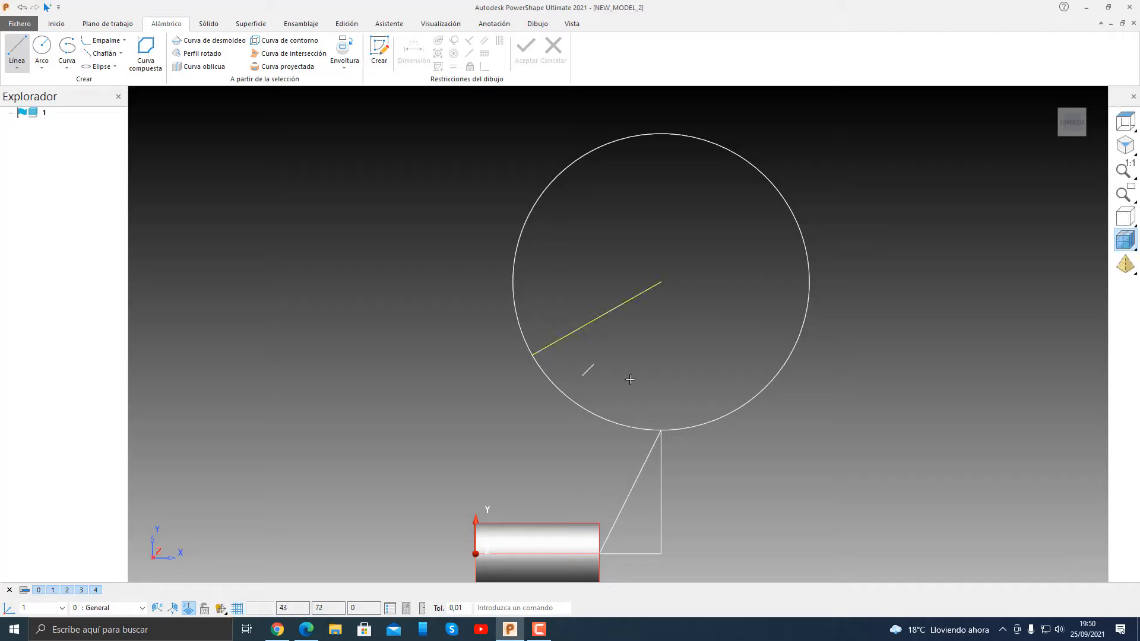
left_click(661, 283)
left_click(790, 353)
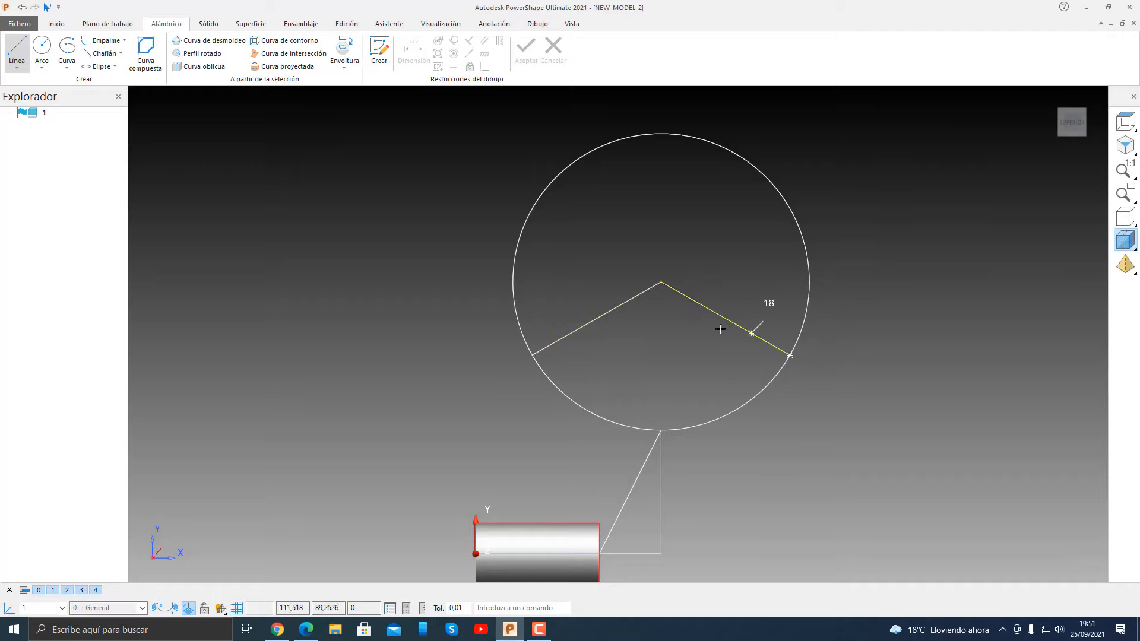
right_click(693, 342)
key("Escape")
Step: Set the right radial line's apparent angle in XY to 0
double_click(716, 312)
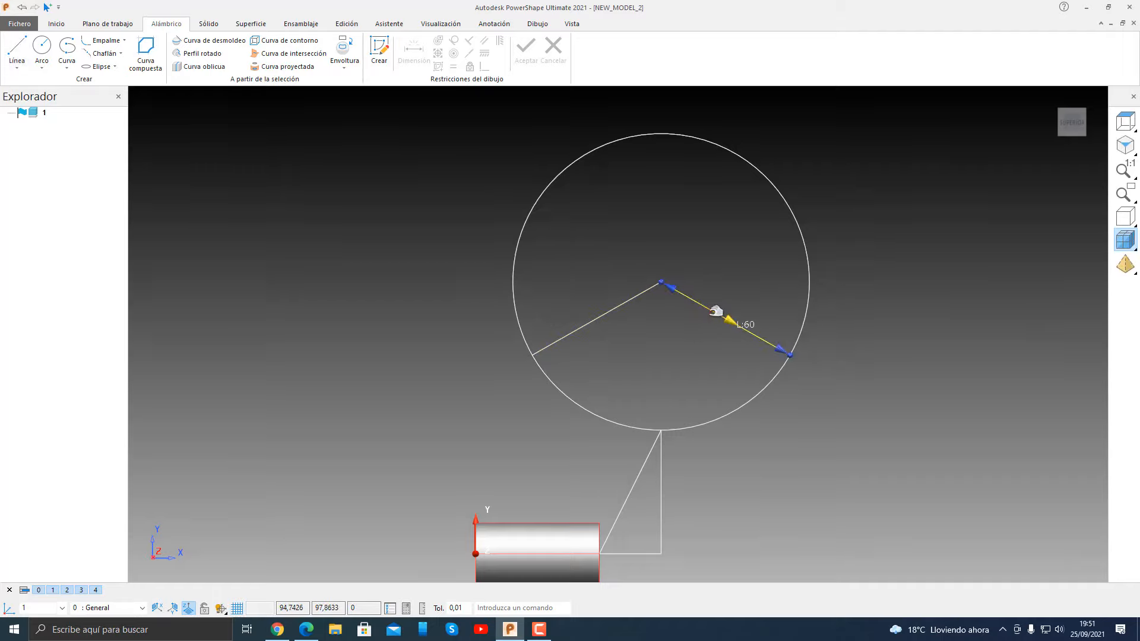
double_click(1006, 441)
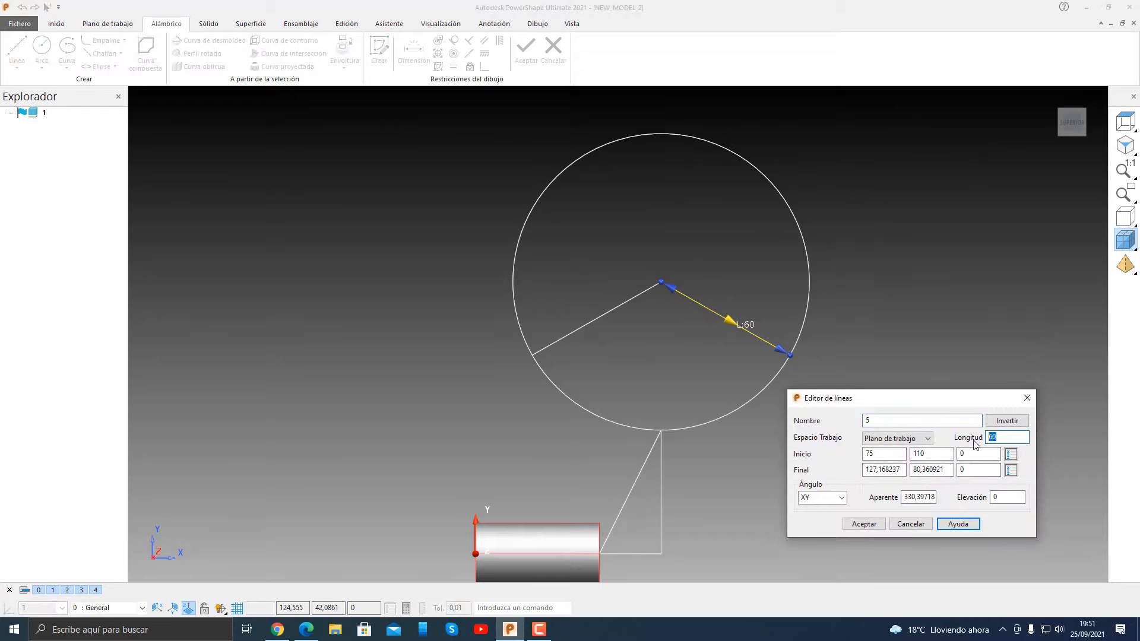
left_click_drag(932, 497, 881, 496)
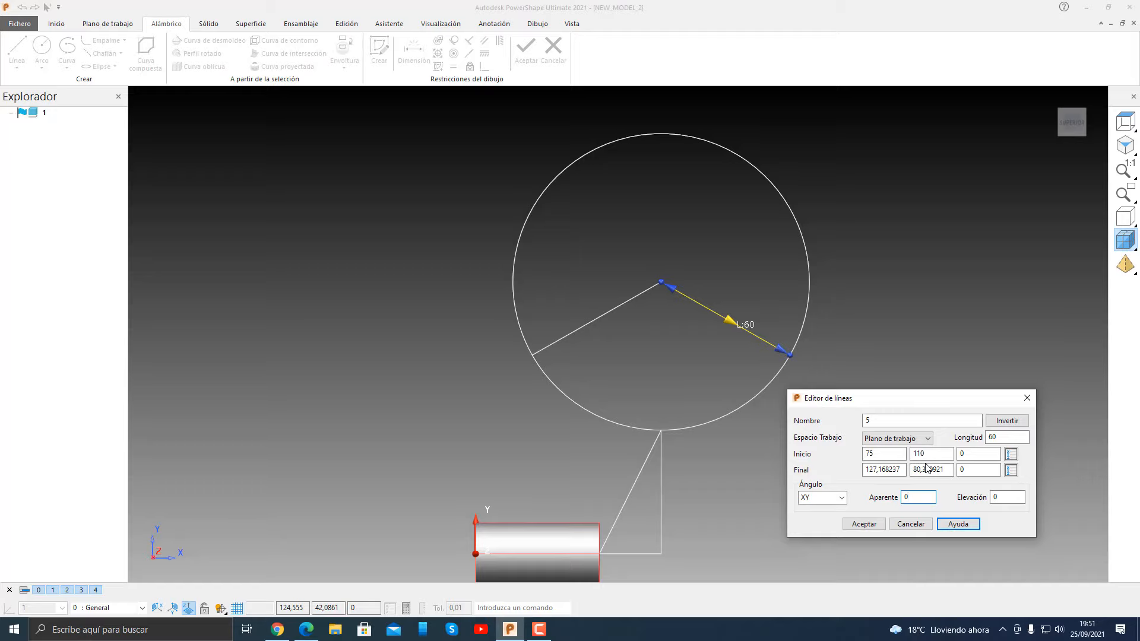
left_click(873, 524)
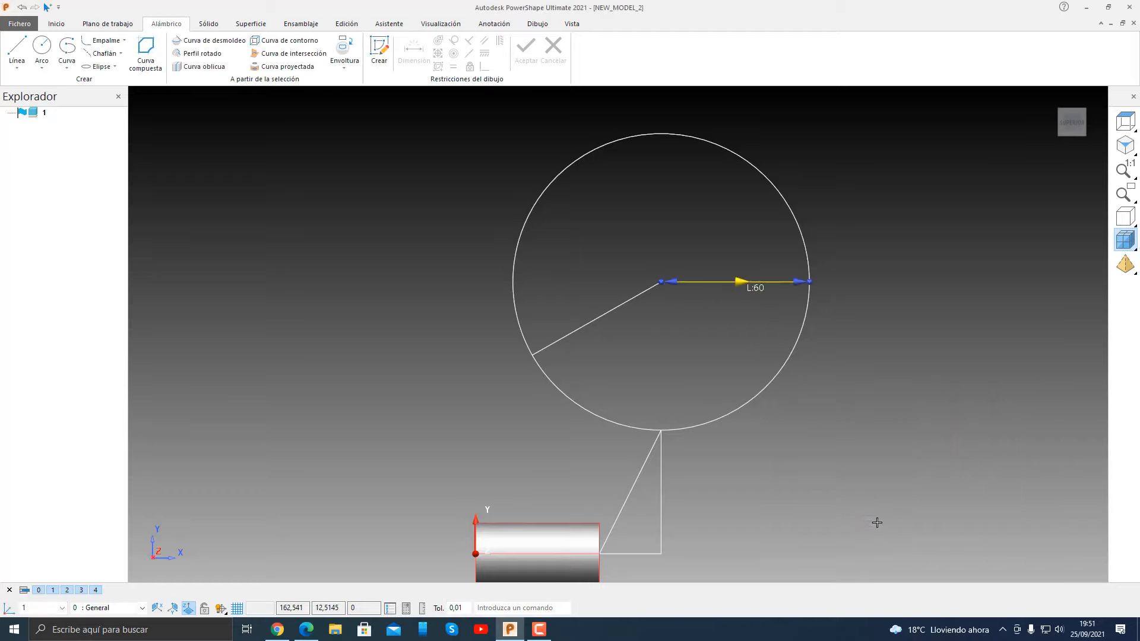
Step: Set the right radial line's apparent angle in XY to -35, keeping its length of 60
double_click(766, 281)
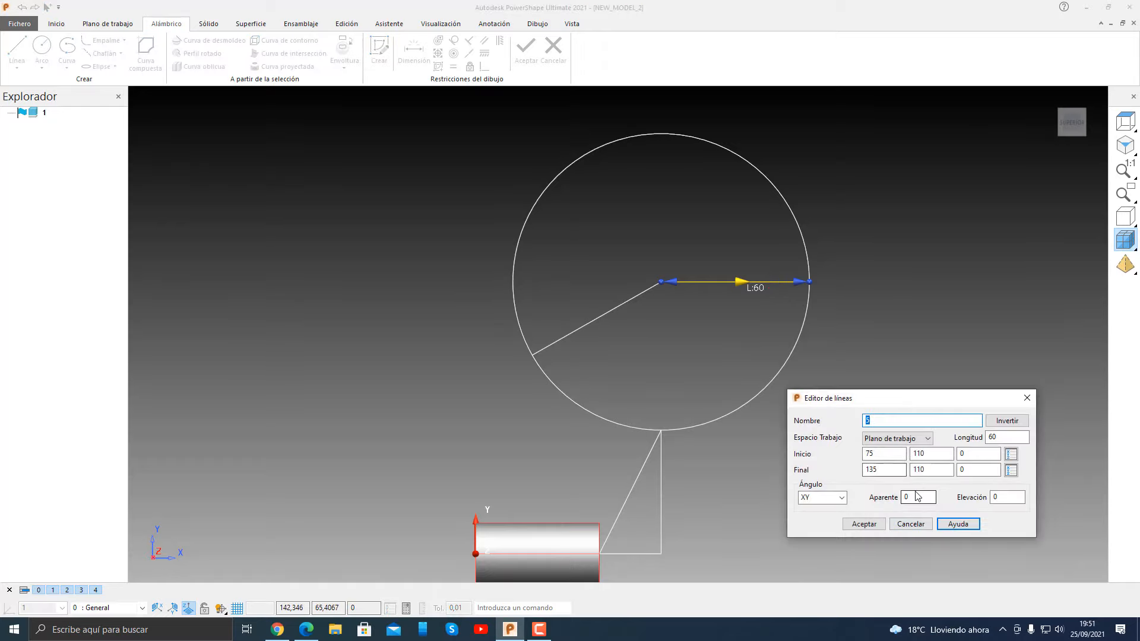
double_click(893, 496)
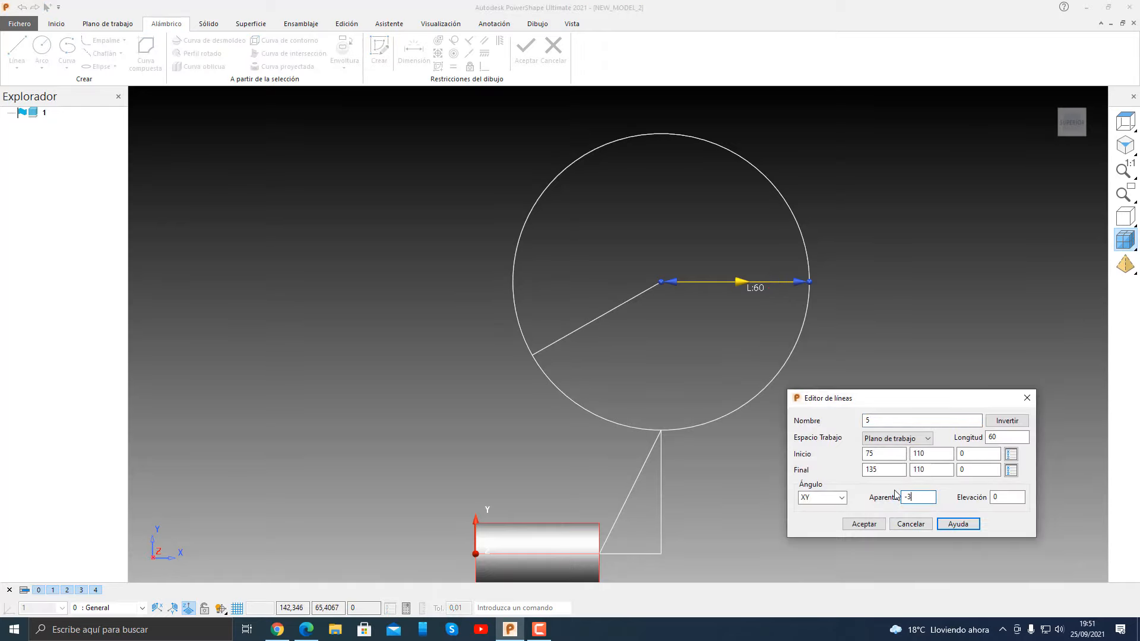
key("Return")
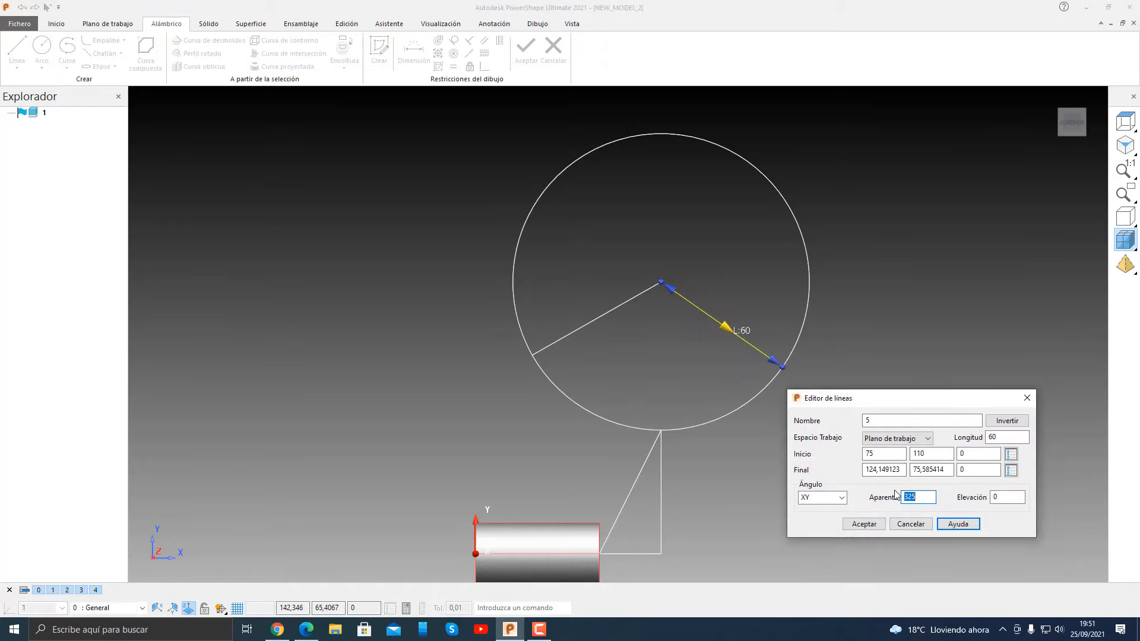
left_click(864, 523)
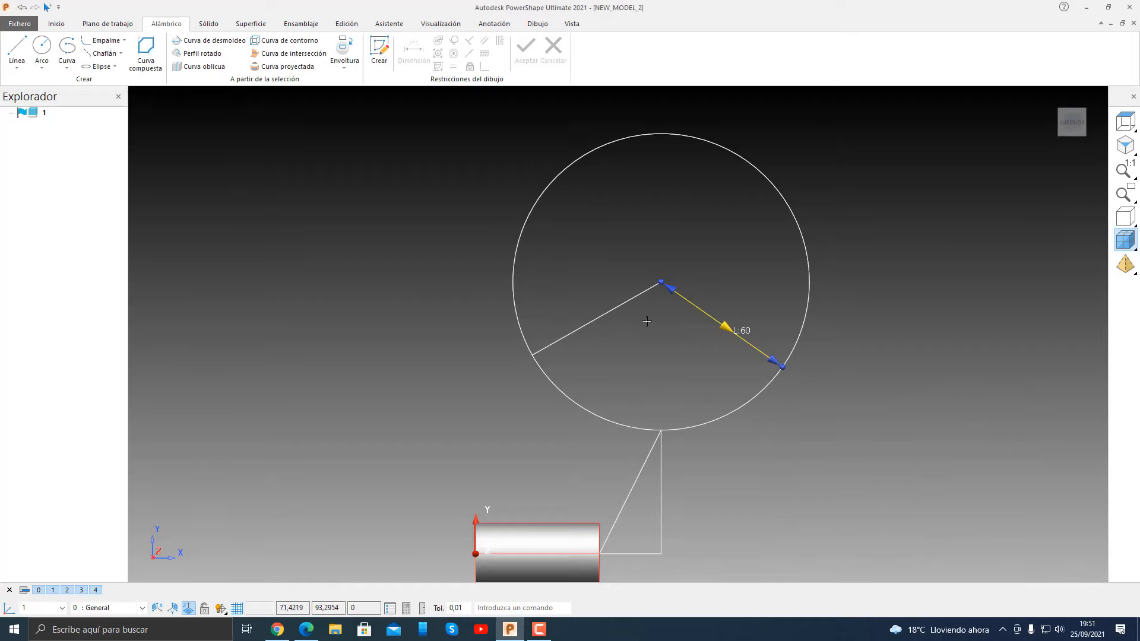
Step: Set the left radial line's apparent angle in XY to 180
left_click(619, 306)
double_click(619, 308)
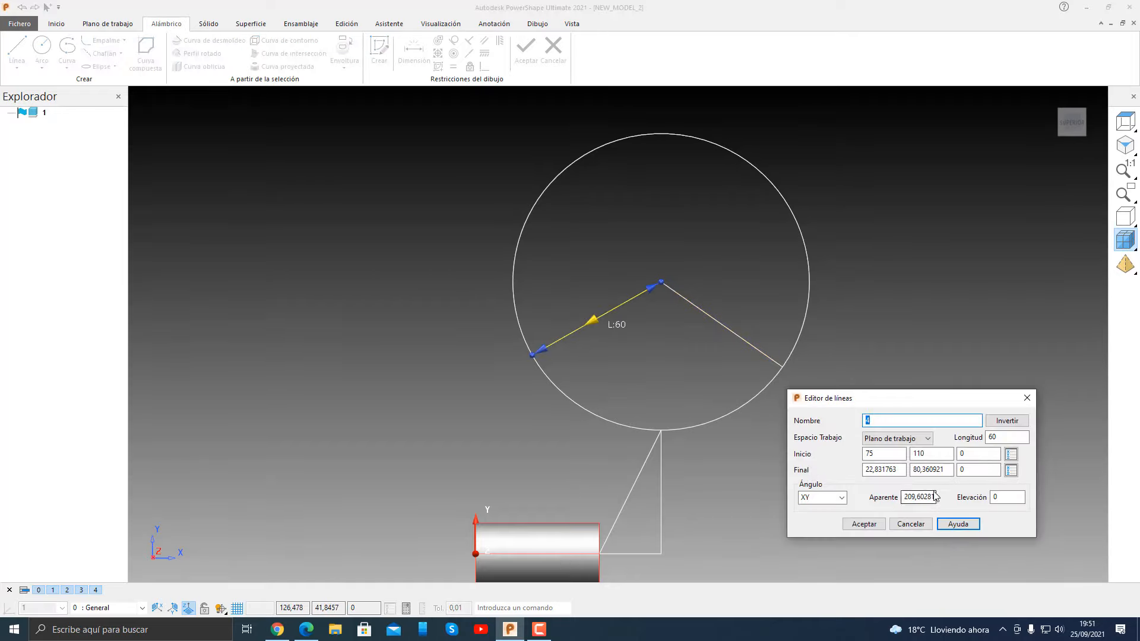
left_click_drag(903, 496, 948, 497)
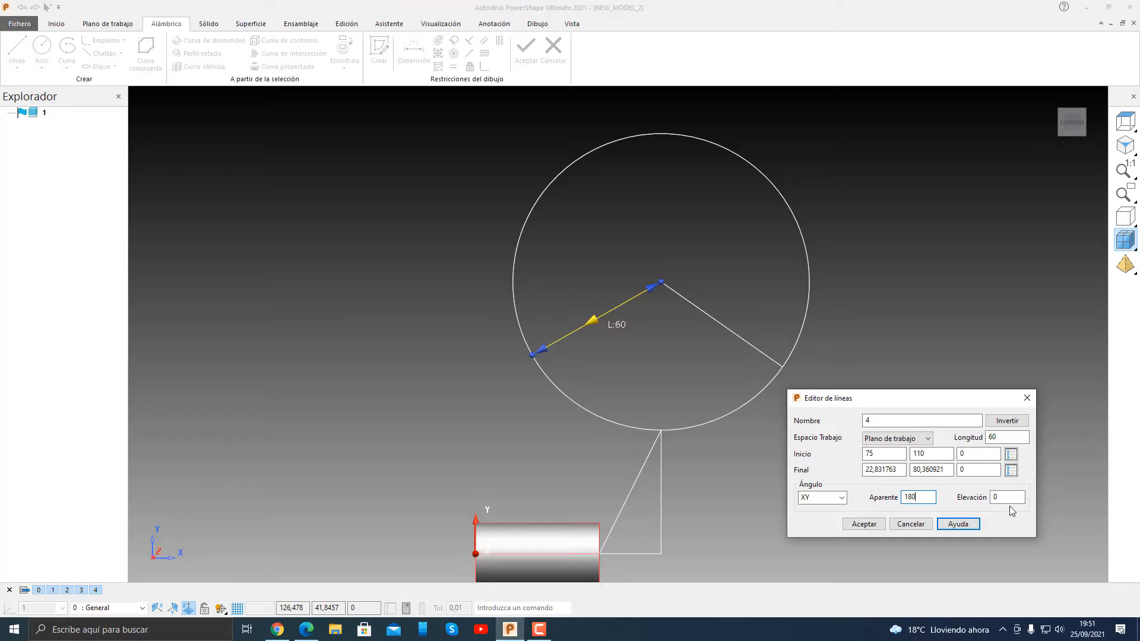
left_click(876, 525)
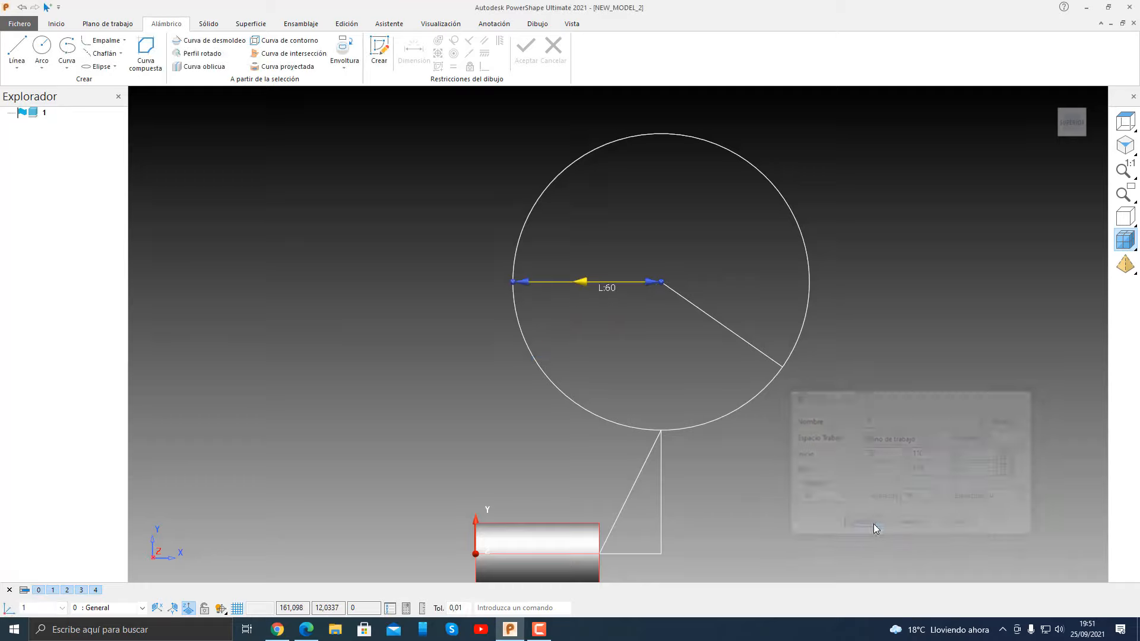
Step: Change the left radial line's apparent angle to 180+35 and deselect the line
double_click(631, 283)
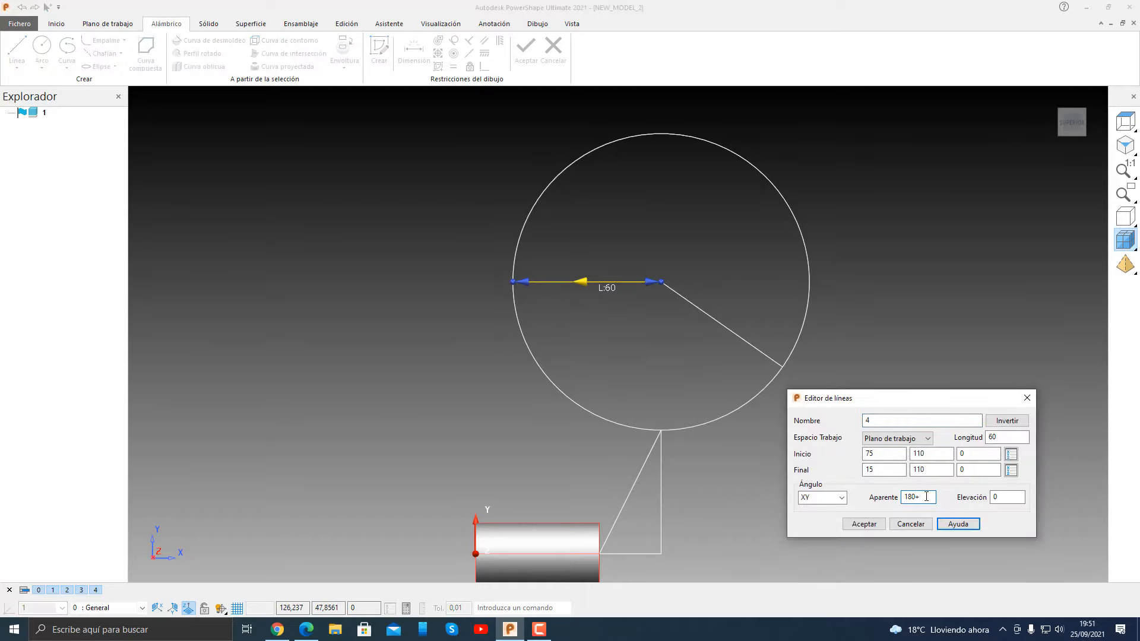
type("+35")
key("Return")
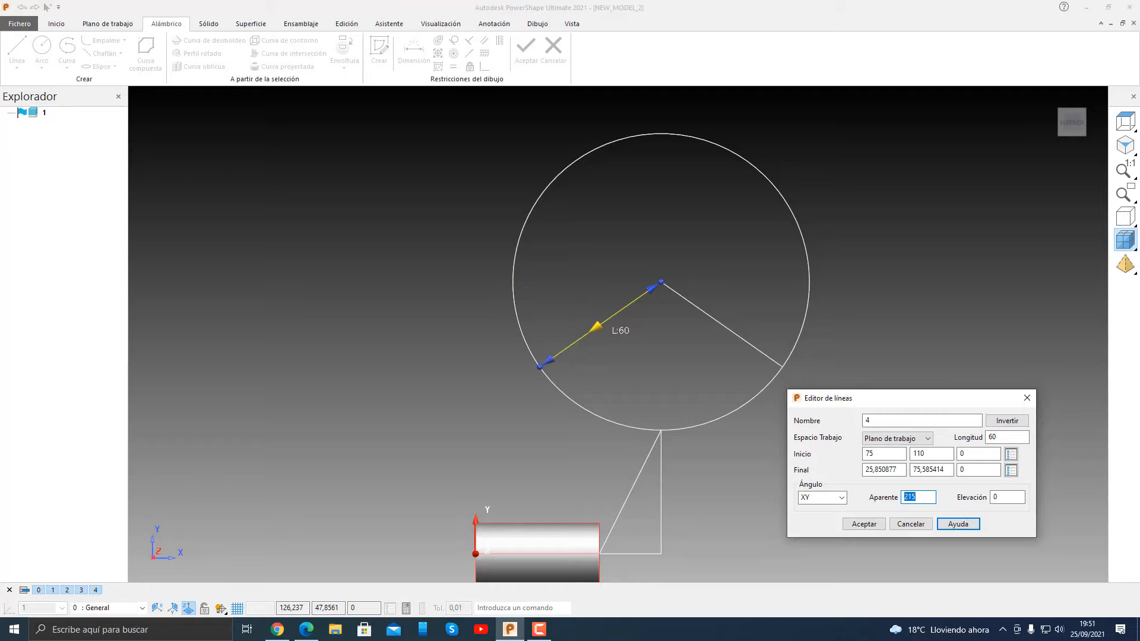
left_click(867, 522)
left_click(802, 465)
Step: Extend the slanted line past both ends to a length of 95, beyond the cylinder's end and into the circle
middle_click_drag(813, 365, 1047, 174)
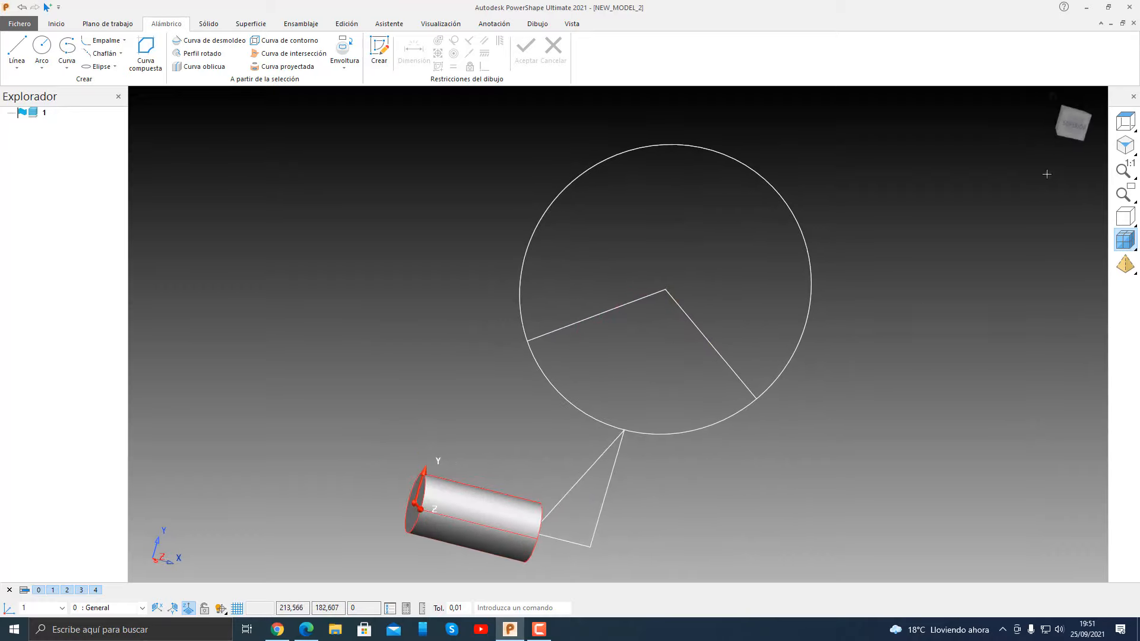
left_click(1072, 125)
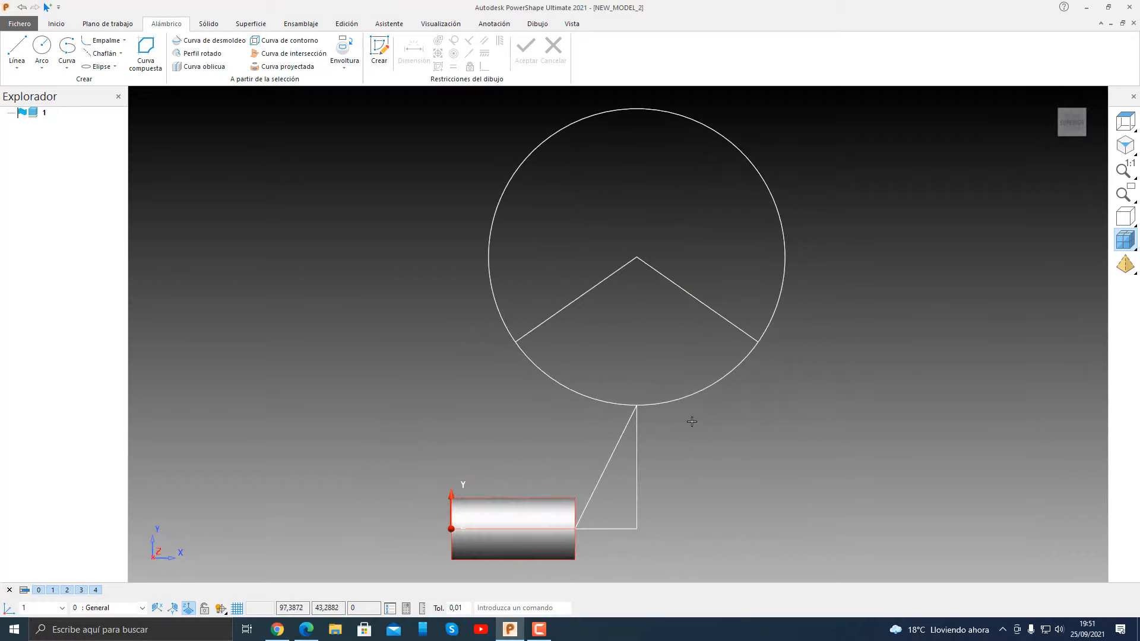
scroll(601, 514, "up", 3)
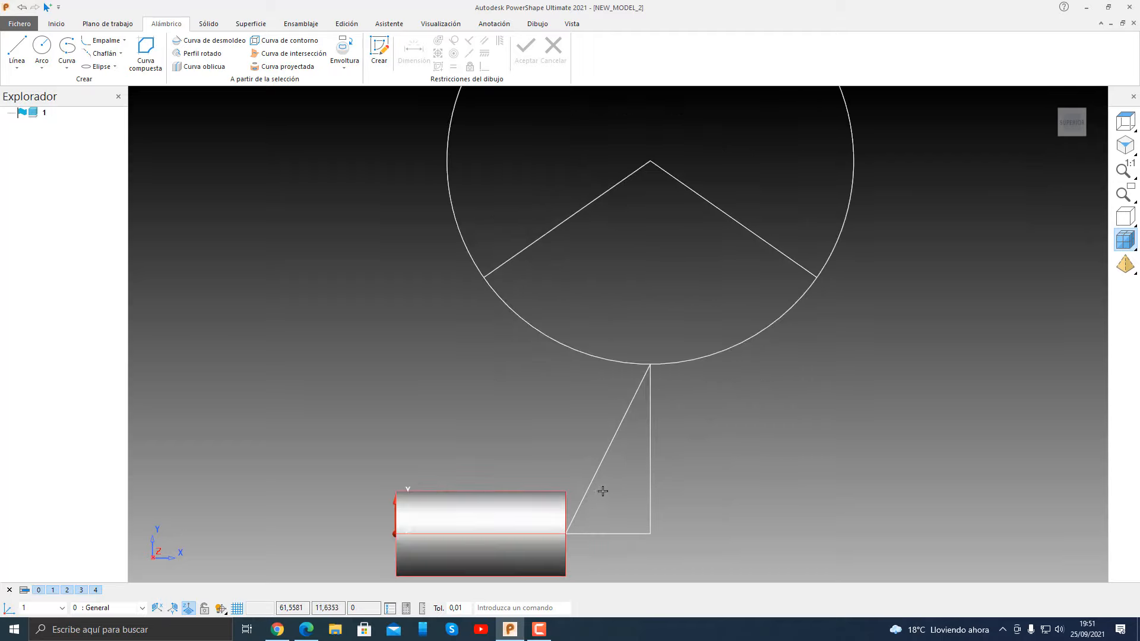
left_click(594, 476)
scroll(701, 486, "down", 2)
scroll(578, 484, "up", 3)
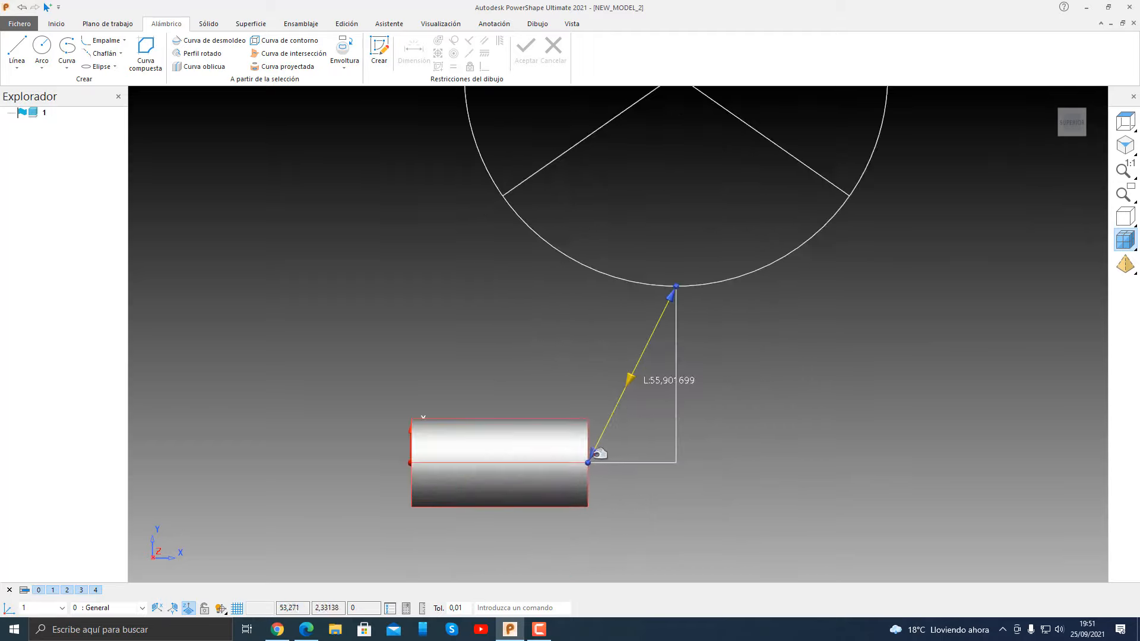
left_click_drag(595, 454, 546, 552)
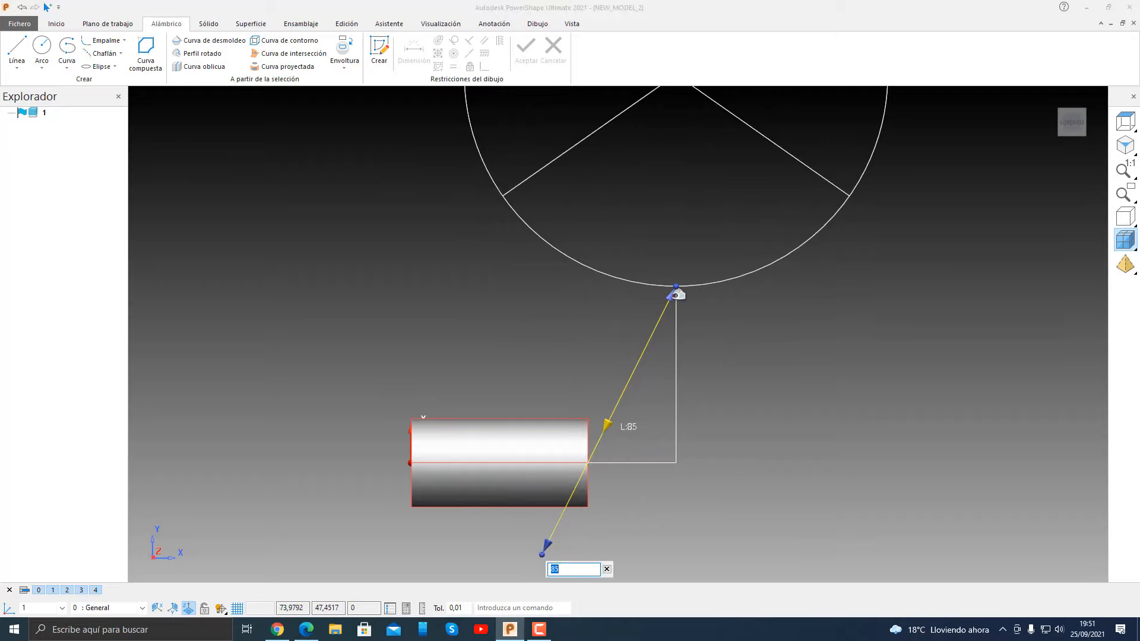
left_click_drag(676, 287, 697, 254)
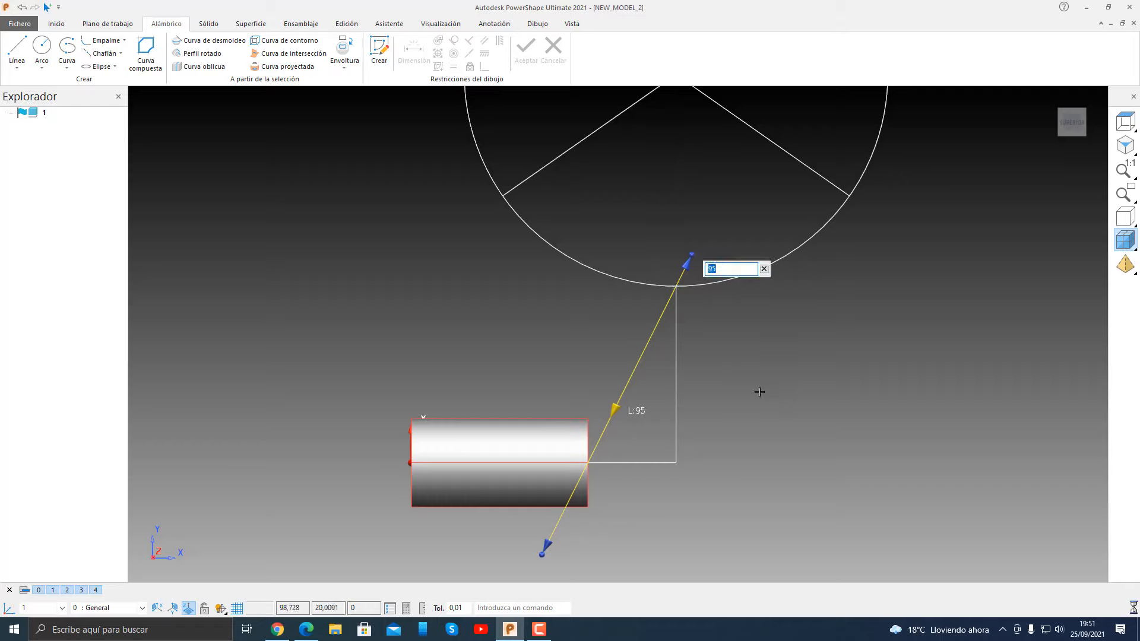
left_click(757, 394)
Step: Offset one copy of the extended slanted line by 3 on the side facing away from the cylinder
left_click(633, 382)
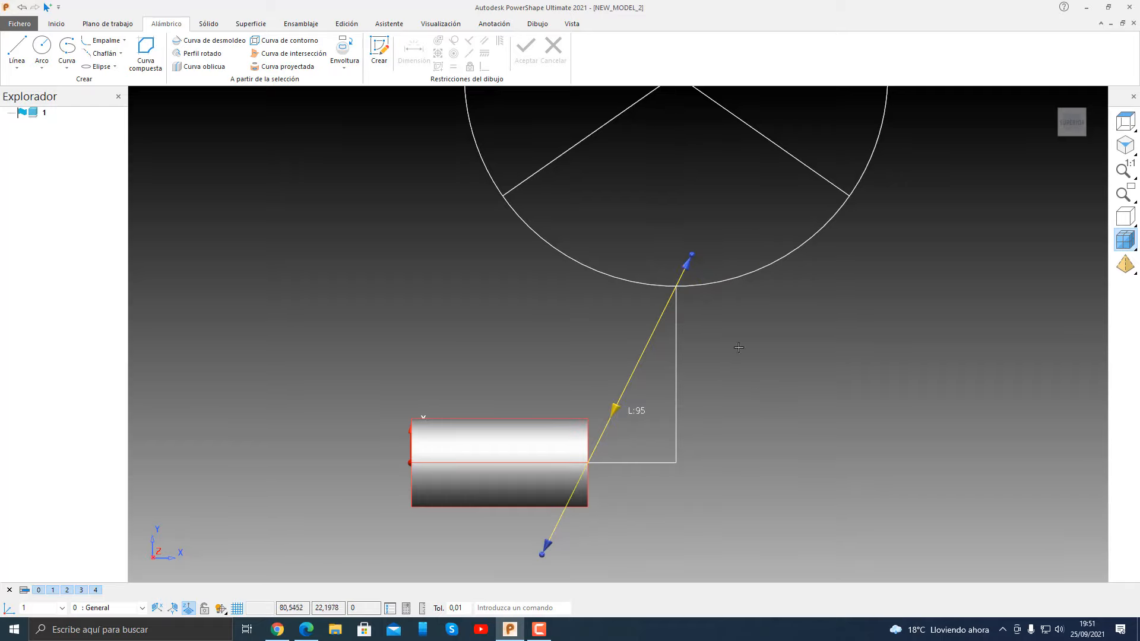
left_click(299, 27)
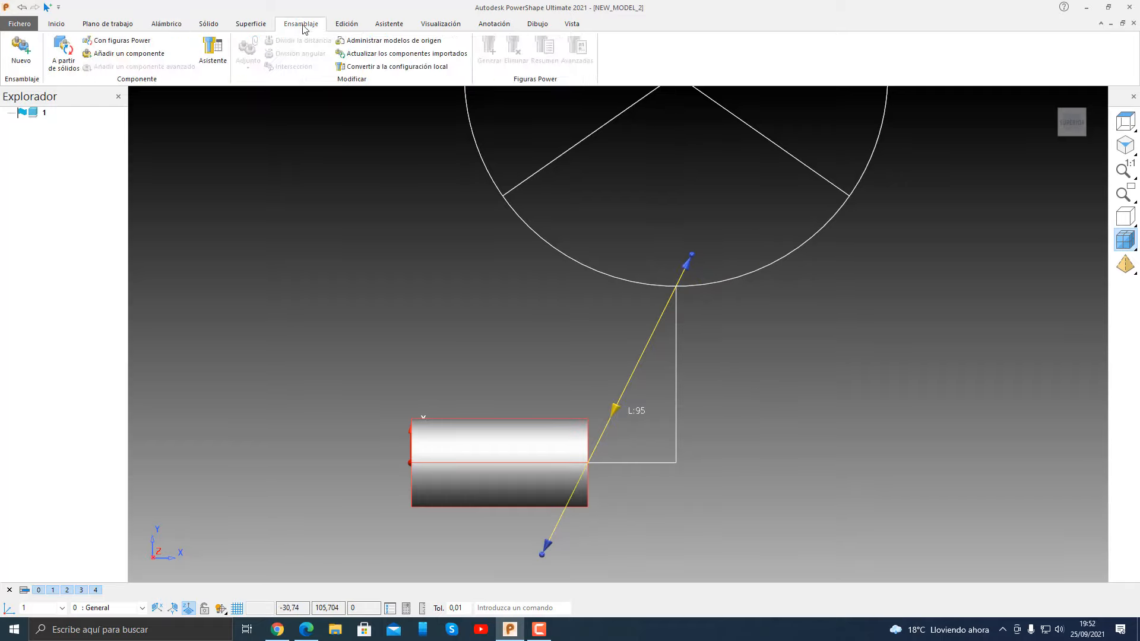
left_click(343, 27)
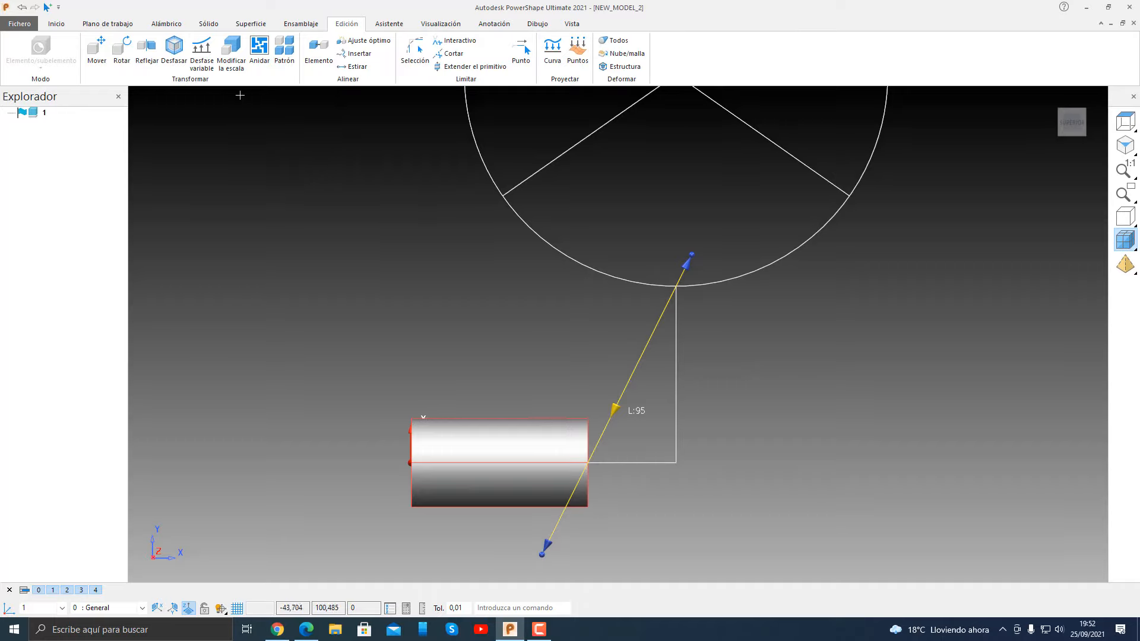
left_click(174, 50)
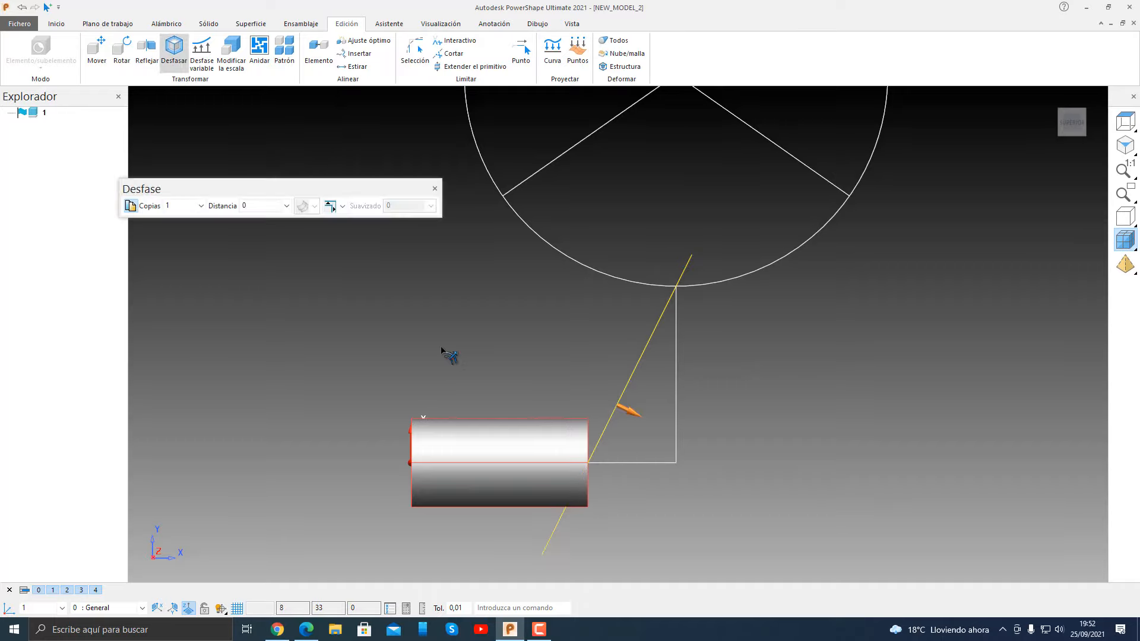
double_click(248, 206)
type("3")
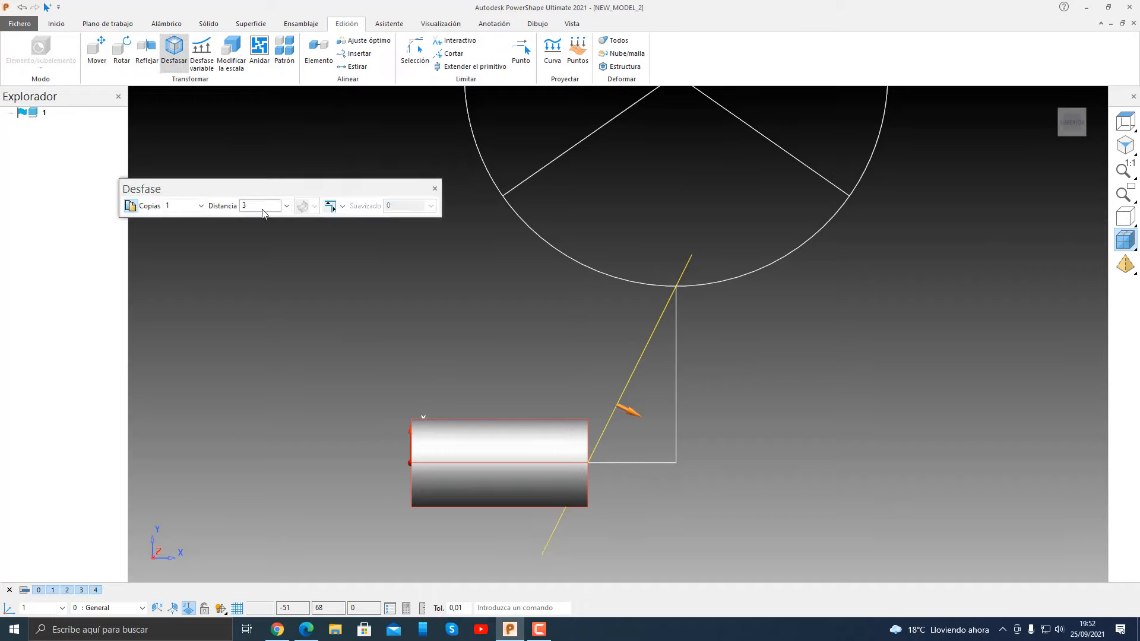
key("Return")
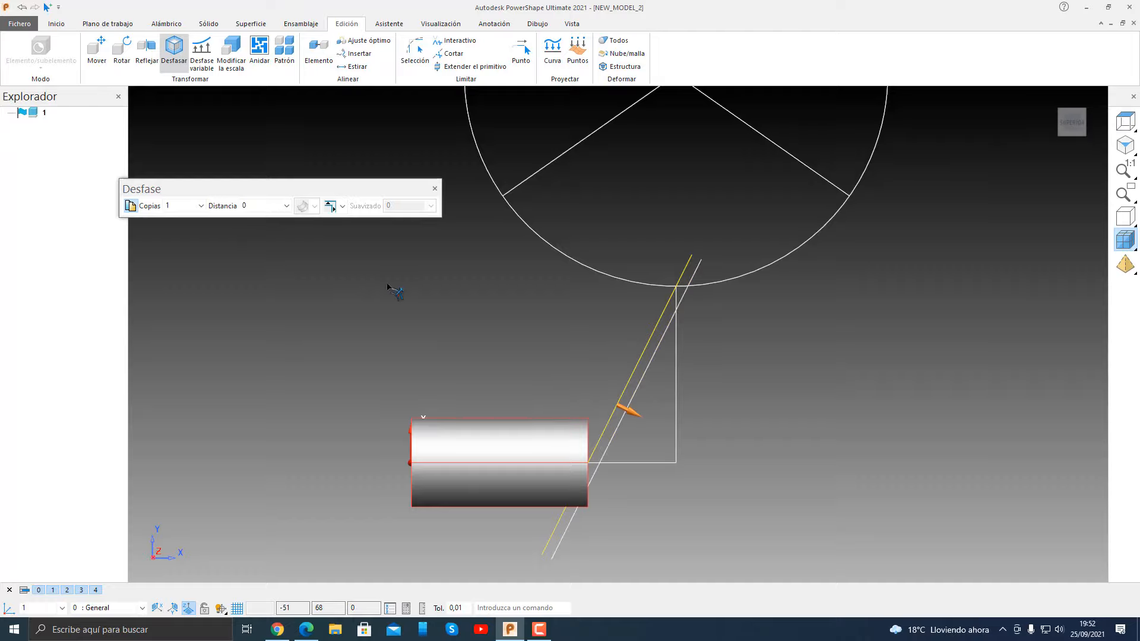
Step: Reverse the offset direction and add one copy of the slanted line at distance 3 on the cylinder side
left_click_drag(636, 407, 267, 252)
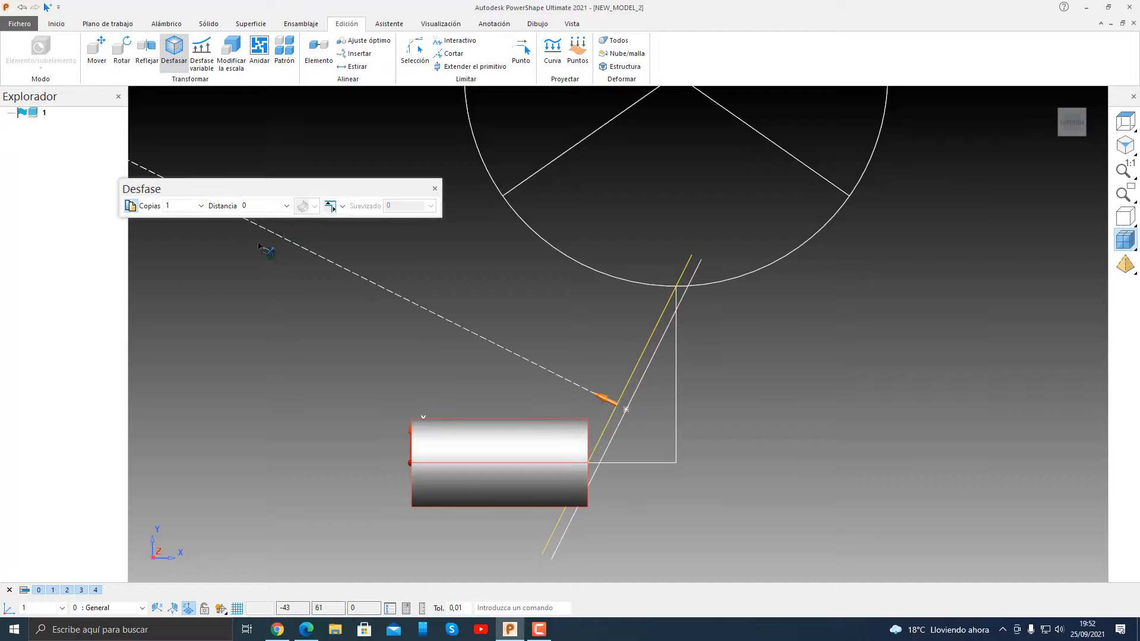
double_click(254, 206)
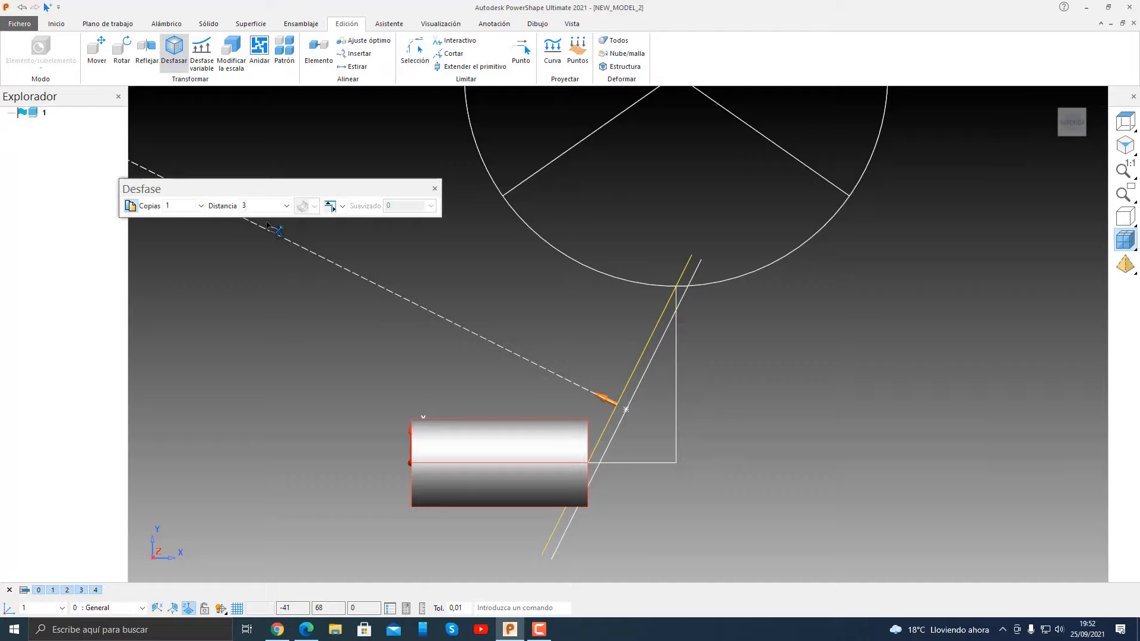
key("Return")
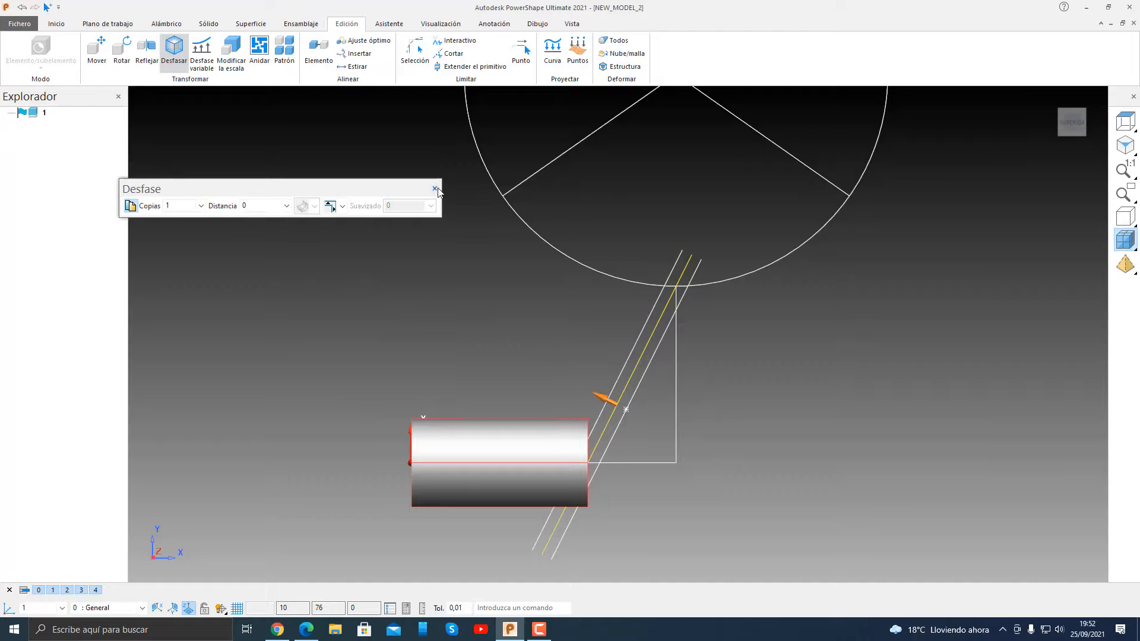
left_click(435, 189)
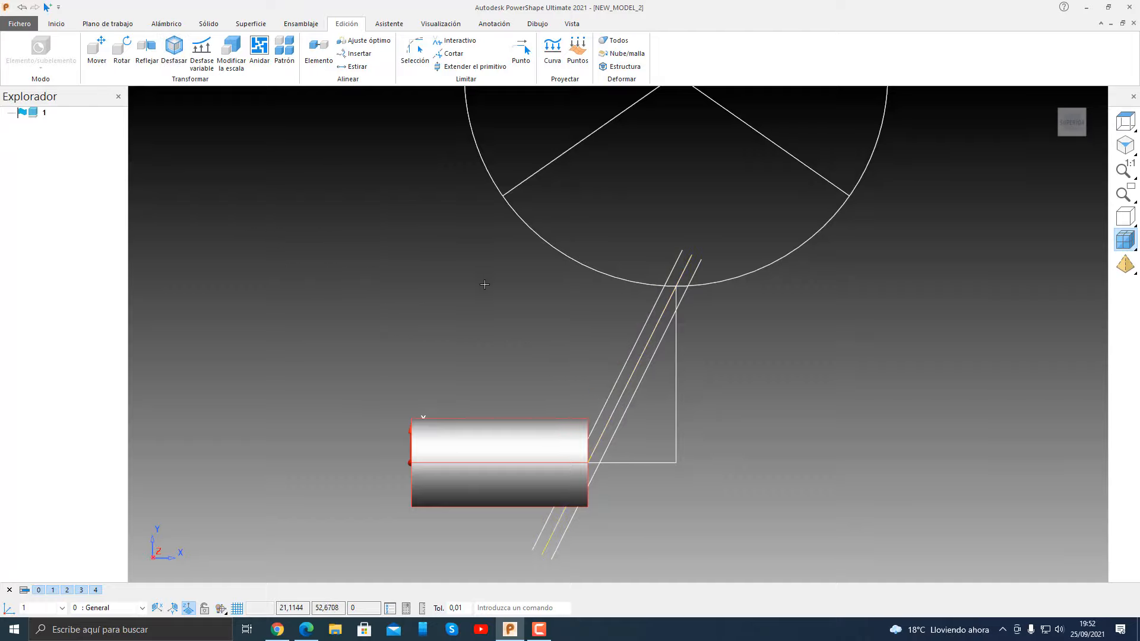
Step: Lengthen the solid cylinder so its free end passes through all three parallel slanted lines
double_click(516, 433)
left_click_drag(607, 461, 653, 462)
left_click(873, 452)
left_click(807, 472)
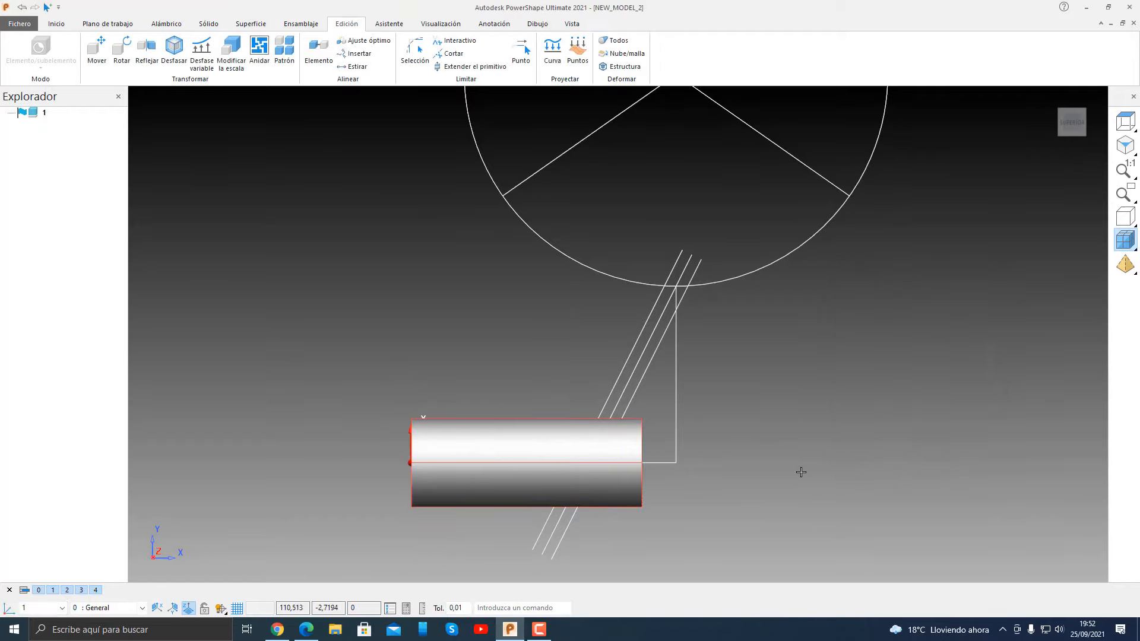
Step: Extrude the slanted line nearest the cylinder's origin into a surface with lengths of 25 in both directions
middle_click_drag(802, 471, 608, 392)
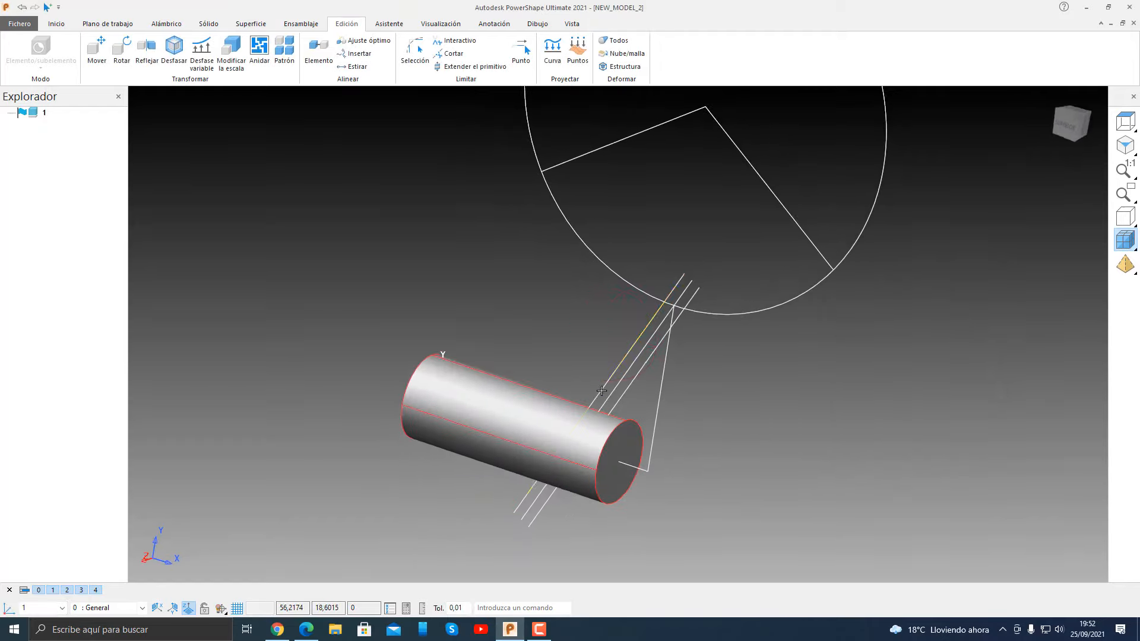
left_click(608, 391)
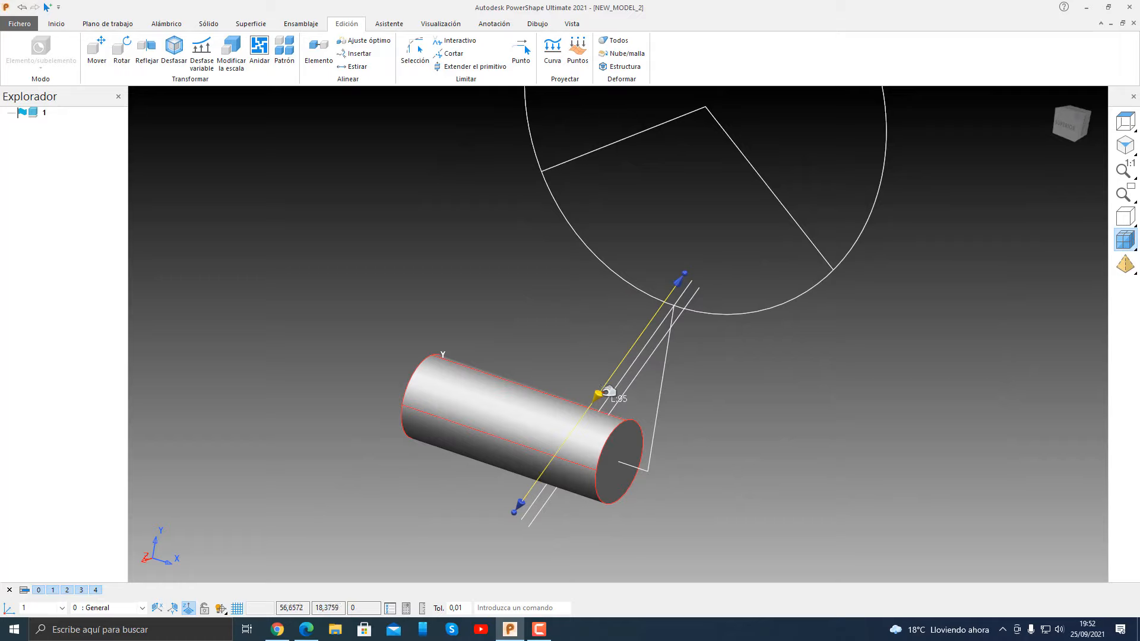
left_click(250, 24)
left_click(88, 54)
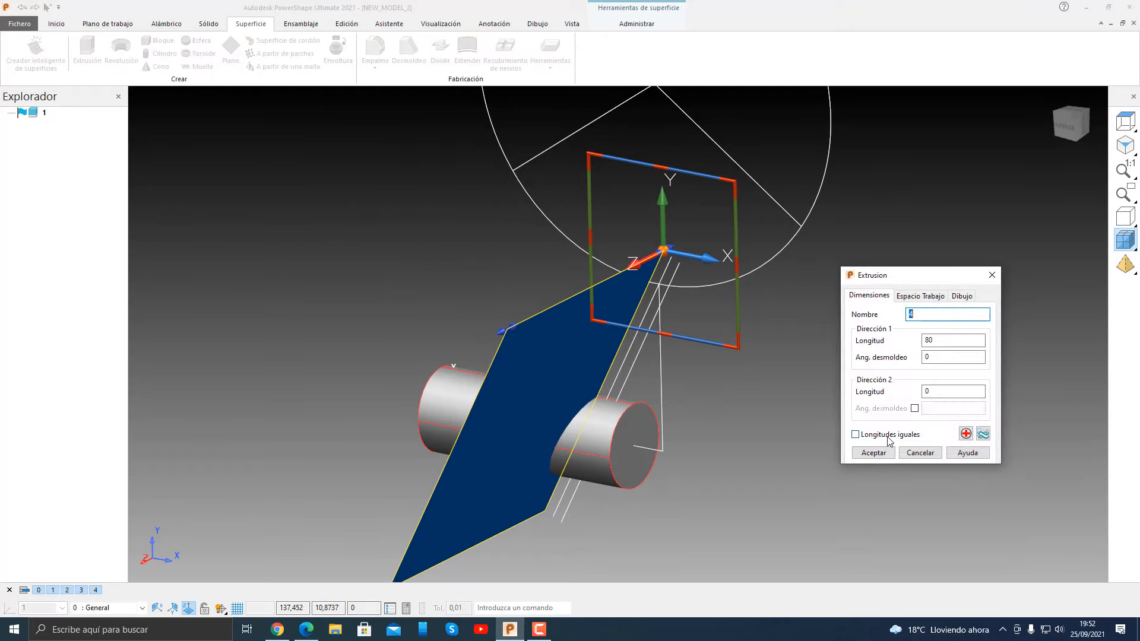
left_click(889, 434)
left_click(885, 456)
middle_click_drag(527, 397, 894, 410)
left_click_drag(859, 370, 765, 302)
left_click(748, 341)
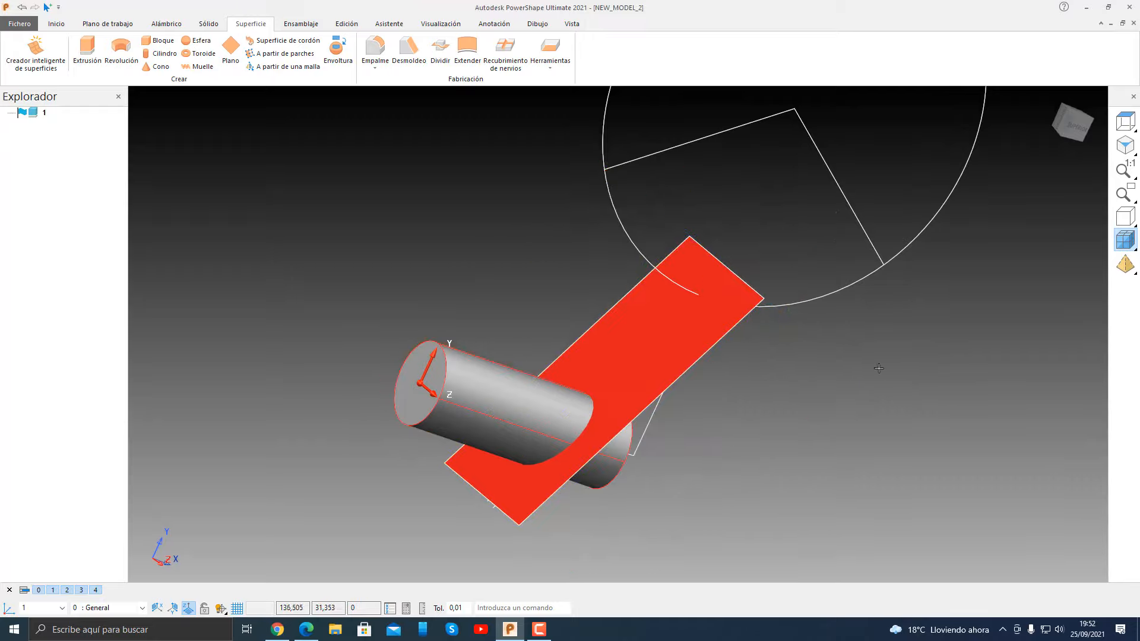
Step: Reverse the orientation of the extruded surface that crosses the cylinder
middle_click_drag(748, 342, 575, 427)
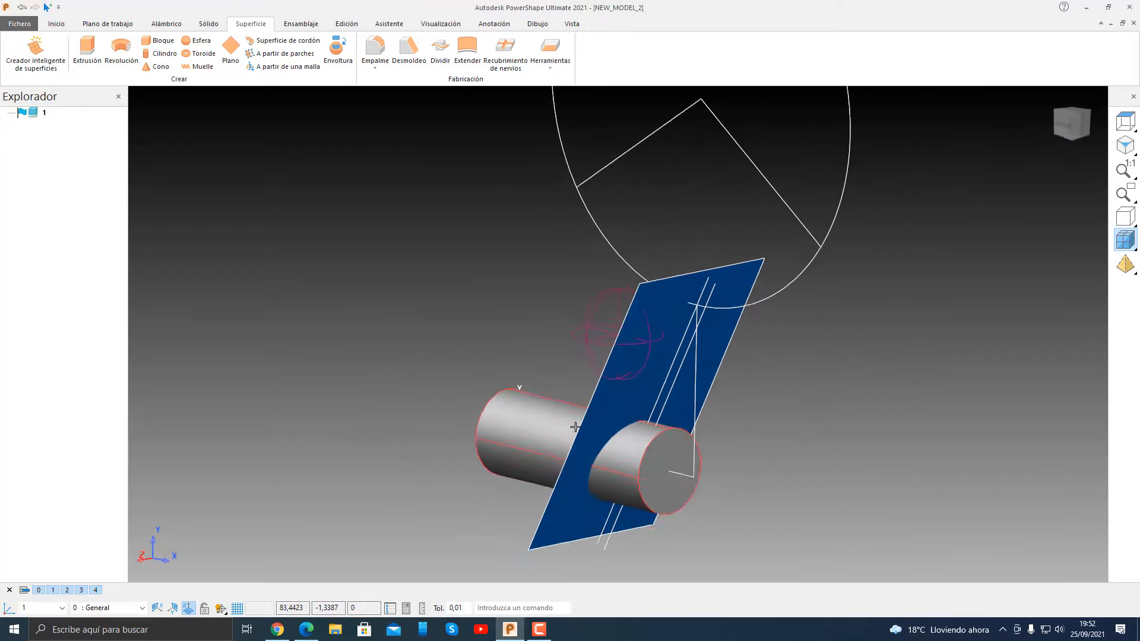
double_click(651, 384)
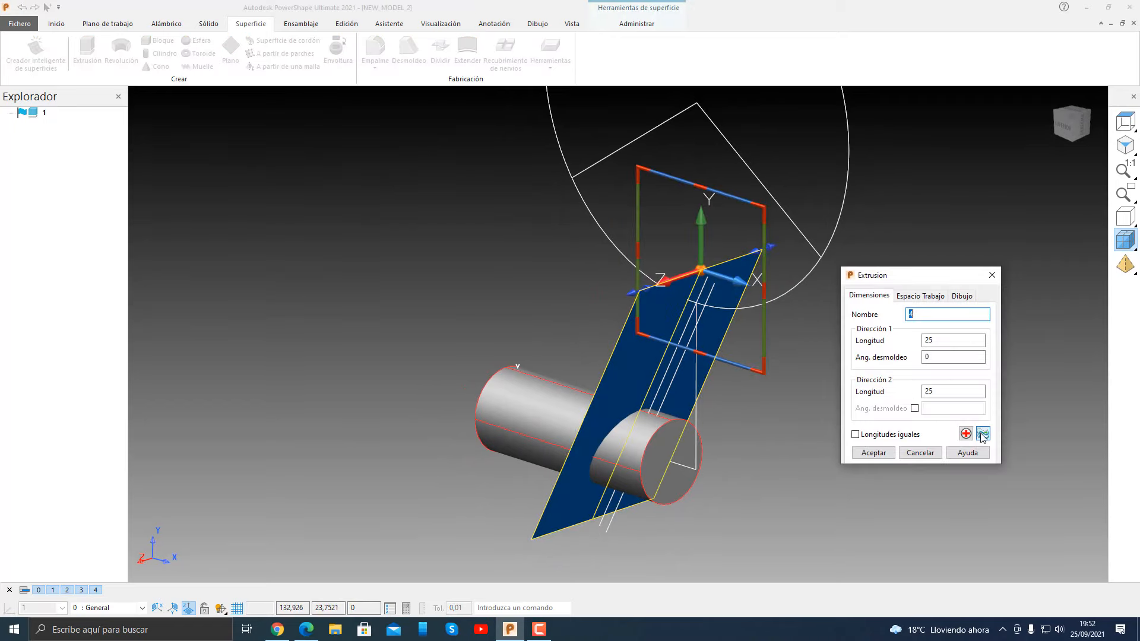
left_click(982, 435)
left_click(880, 455)
middle_click_drag(881, 455, 781, 465)
Step: Cut the cylinder's end at an angle by subtracting the extruded surface from the solid
left_click(653, 355)
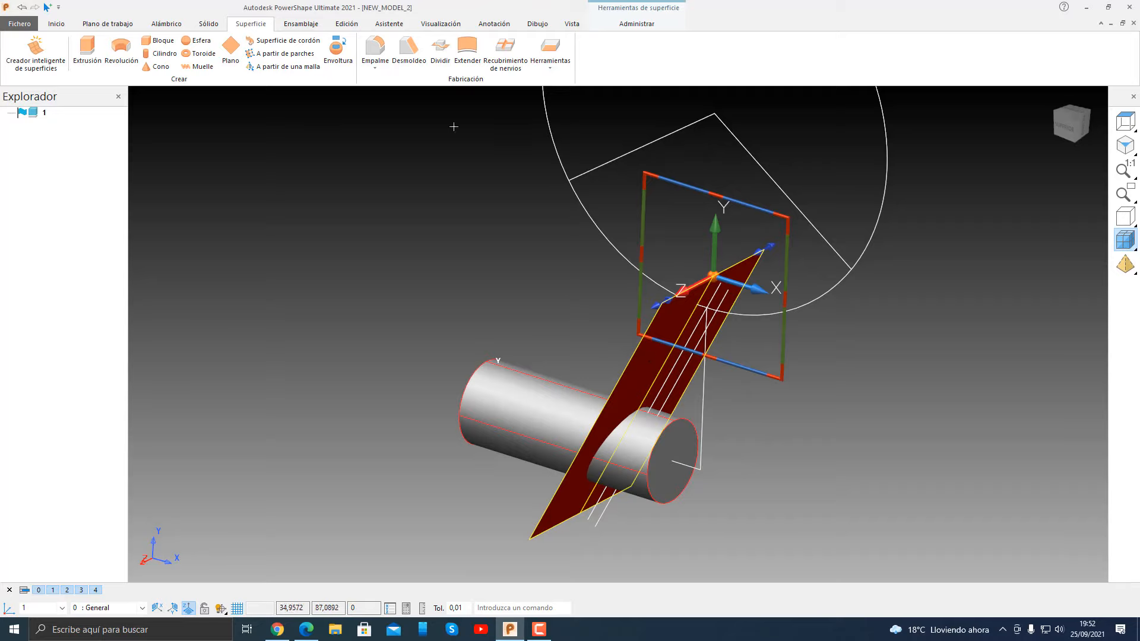
left_click(208, 23)
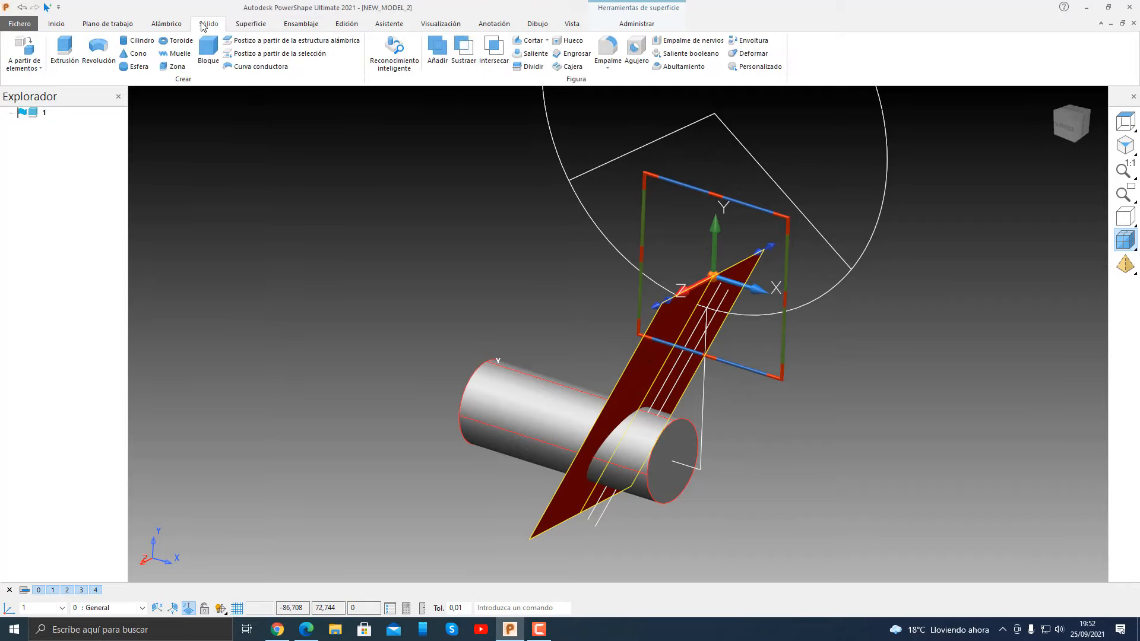
left_click(464, 49)
middle_click_drag(444, 310, 674, 332)
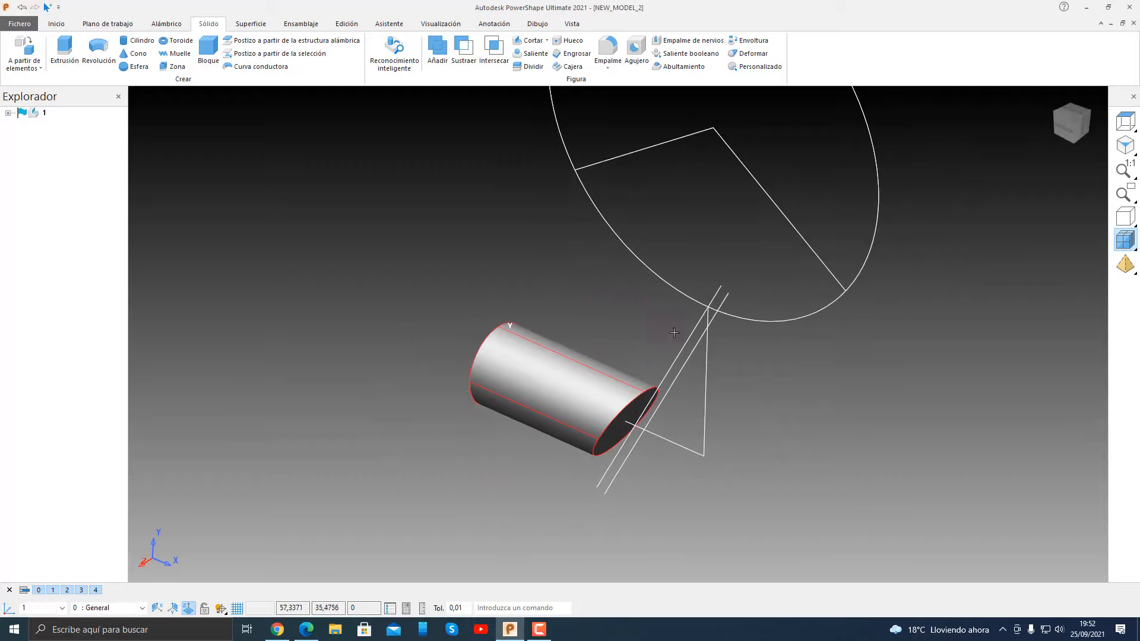
Step: Offset one copy of the middle slanted line toward the cut cylinder face, at the same distance of 3 as on its other side
left_click(1064, 130)
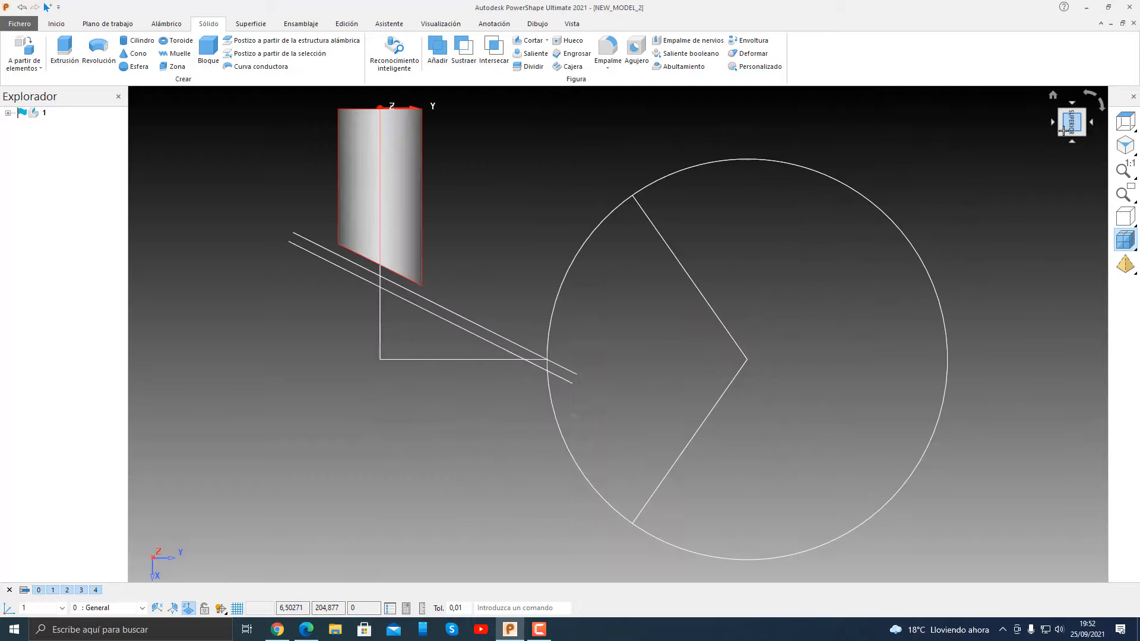
left_click(1090, 94)
scroll(669, 435, "up", 5)
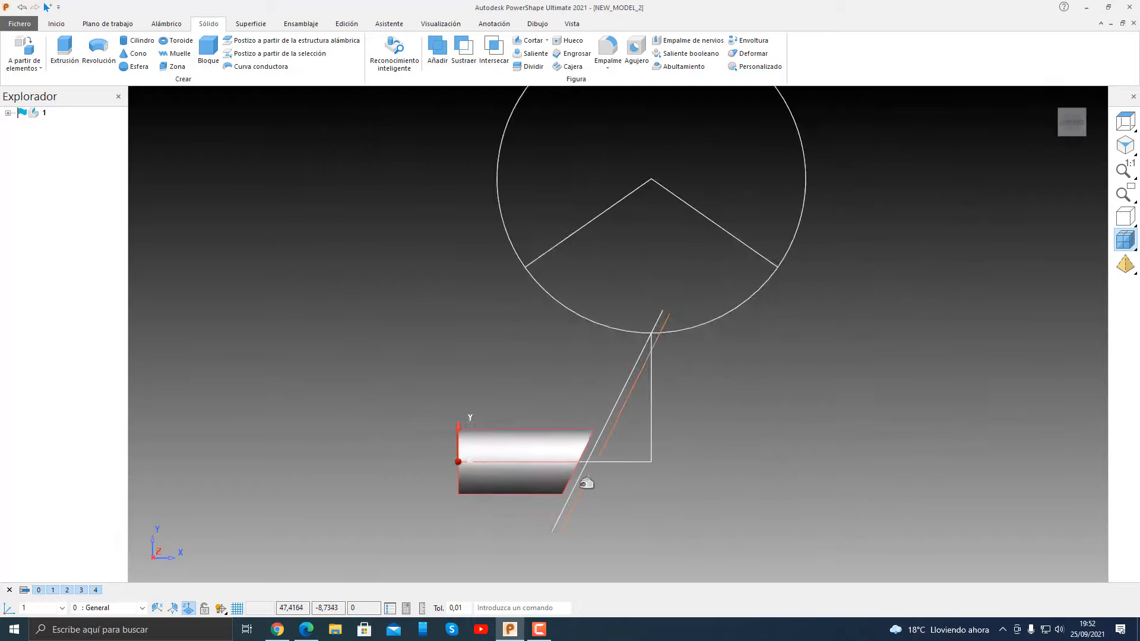
left_click(617, 407)
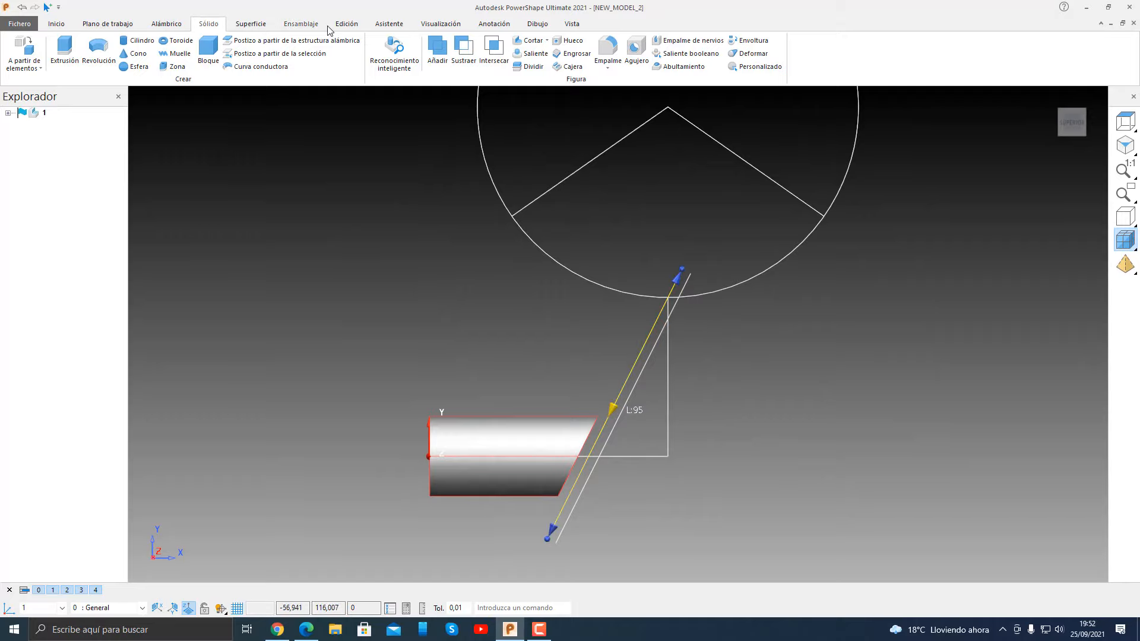
left_click(347, 24)
left_click(174, 51)
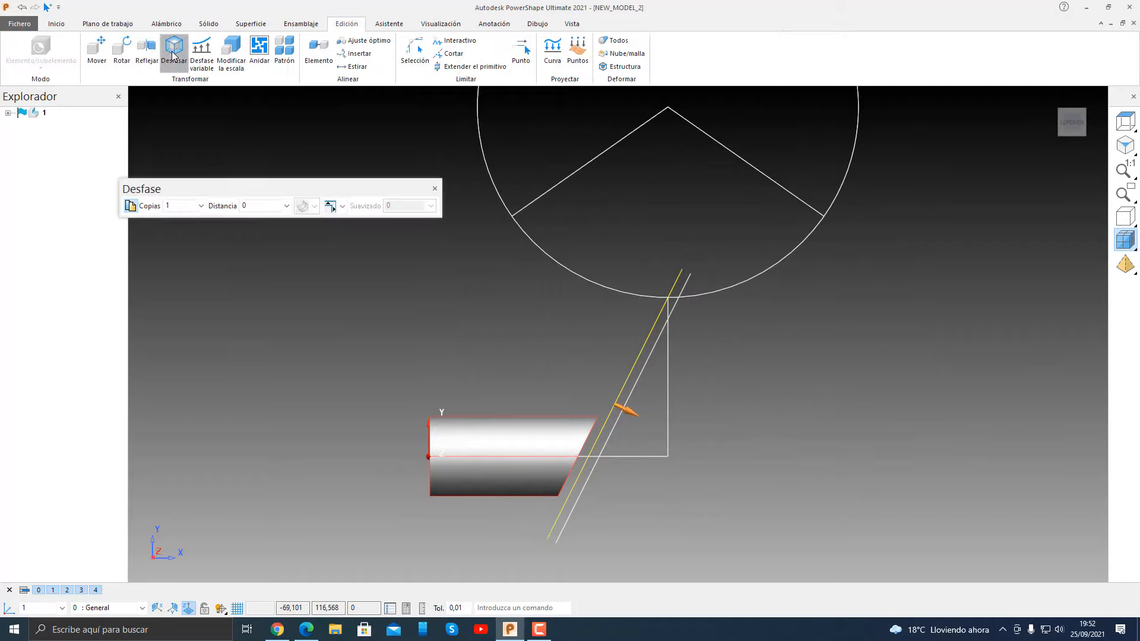
left_click(632, 411)
double_click(261, 207)
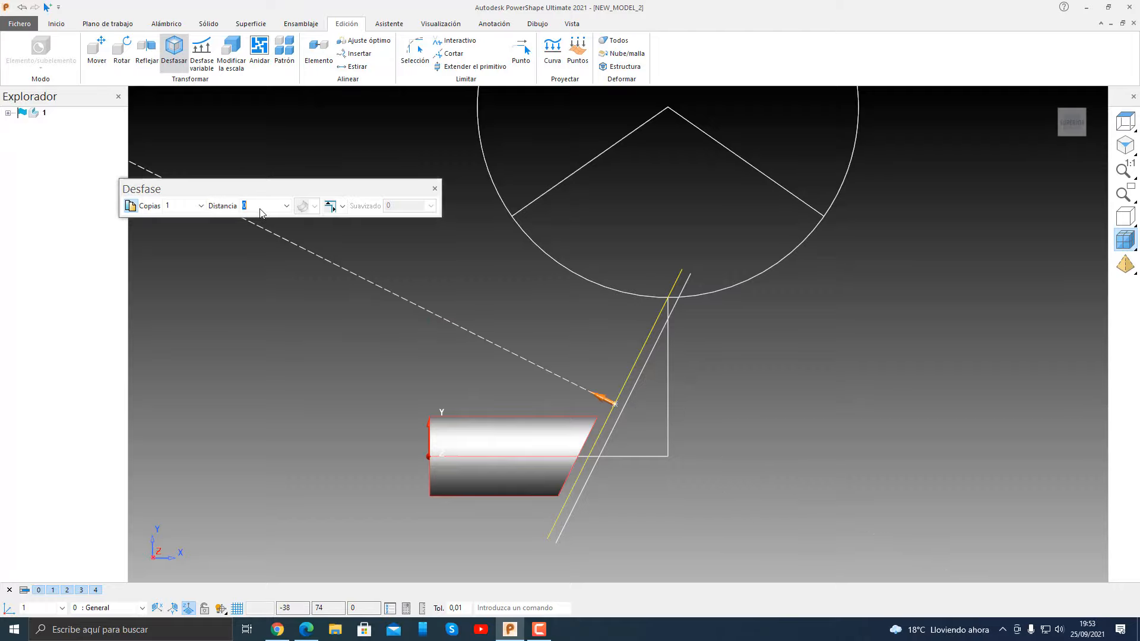
key("Return")
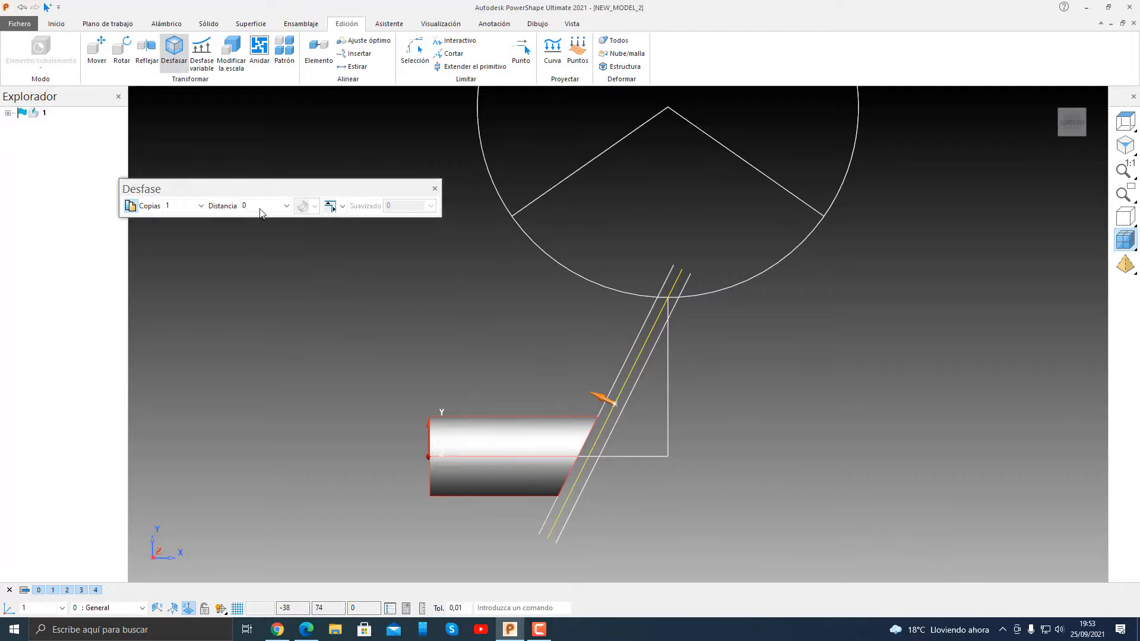
left_click(434, 189)
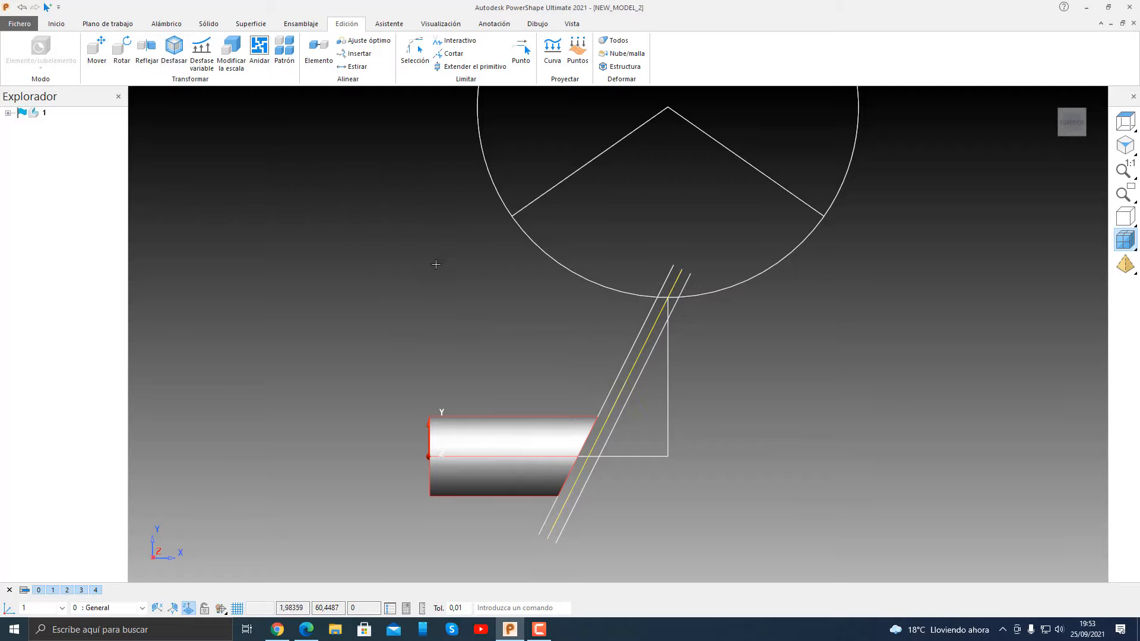
left_click(541, 535)
mouse_move(542, 533)
left_mouse_down()
mouse_move(562, 499)
mouse_move(556, 486)
mouse_move(540, 523)
left_mouse_up()
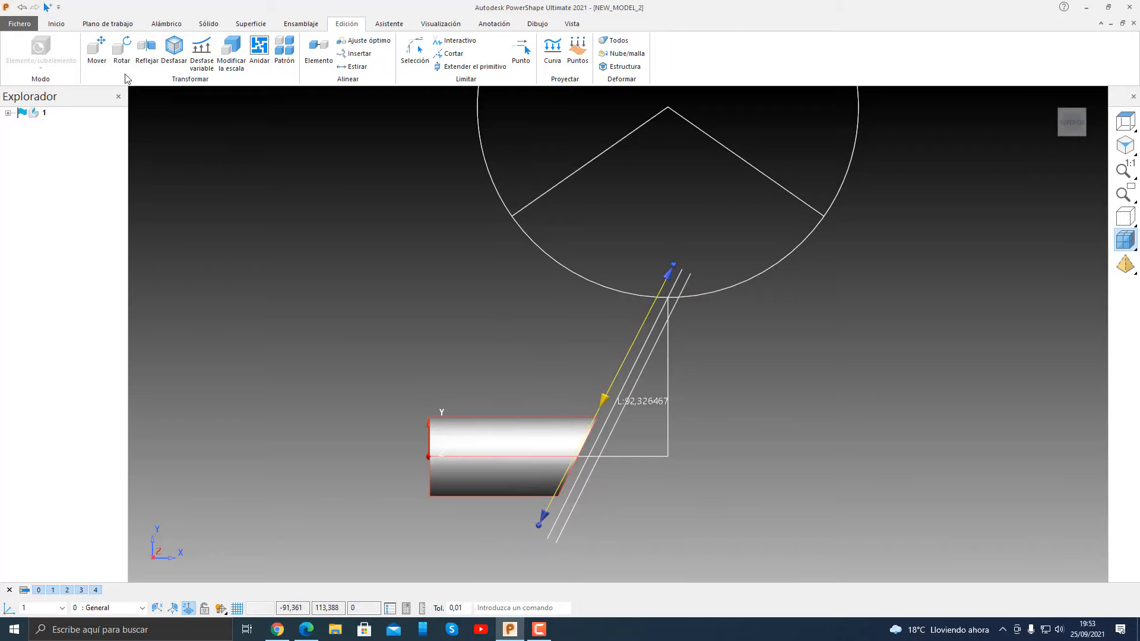
left_click(23, 7)
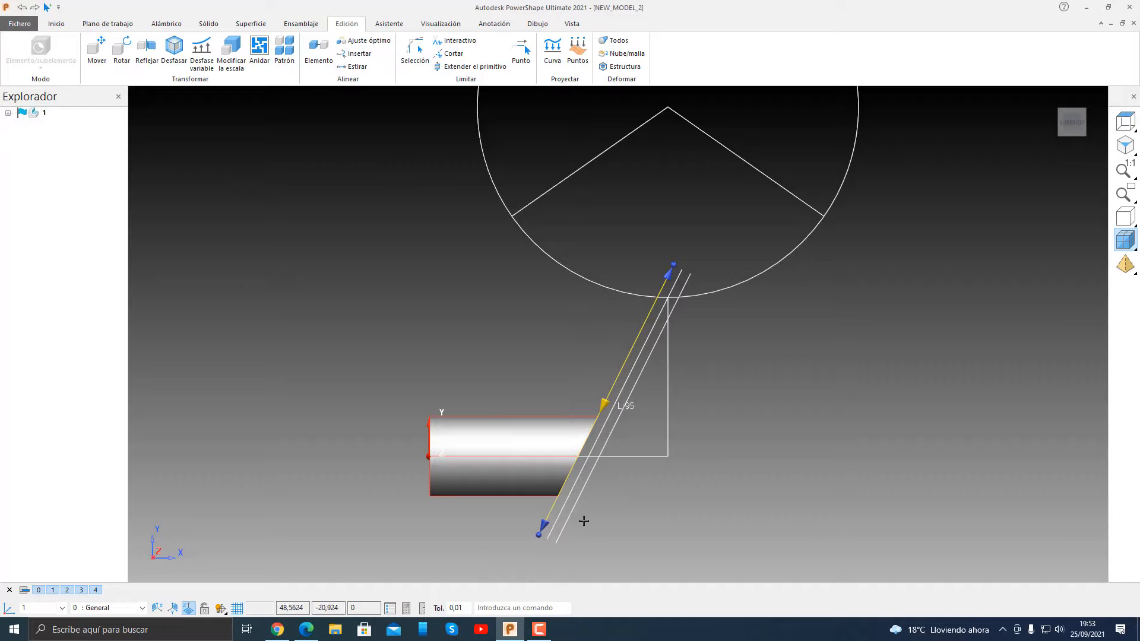
Step: Shorten the slanted line along the cylinder's cut face to about 81.38, ending at the cylinder's lower corner
scroll(583, 521, "up", 3)
left_click_drag(507, 537, 535, 473)
scroll(539, 471, "up", 5)
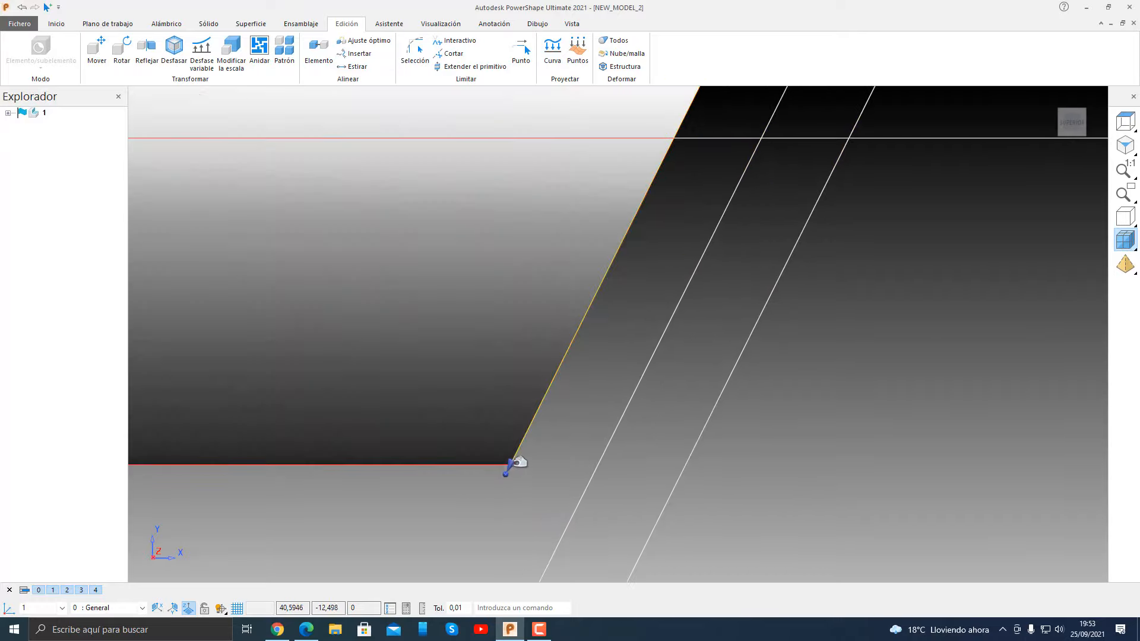
mouse_move(519, 462)
left_mouse_down()
mouse_move(526, 443)
mouse_move(500, 457)
mouse_move(513, 463)
left_mouse_up()
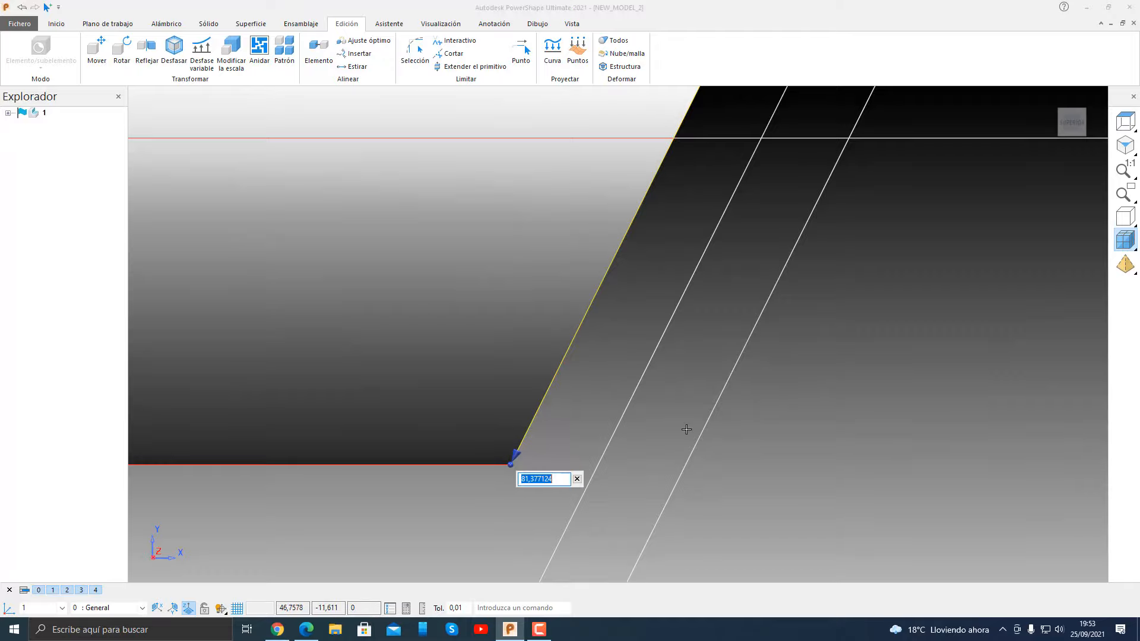
scroll(688, 423, "down", 5)
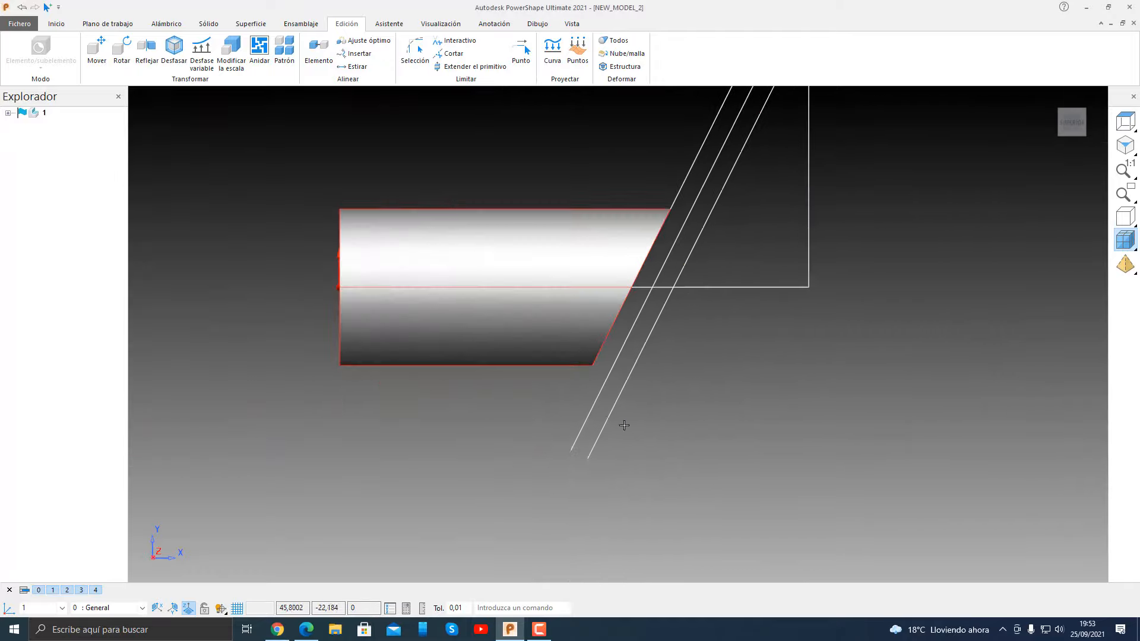
Step: Shorten the slanted line farthest from the cylinder to about 78.38, ending level with the cylinder's lower edge
left_click(588, 457)
left_click_drag(595, 448, 653, 362)
scroll(665, 415, "down", 3)
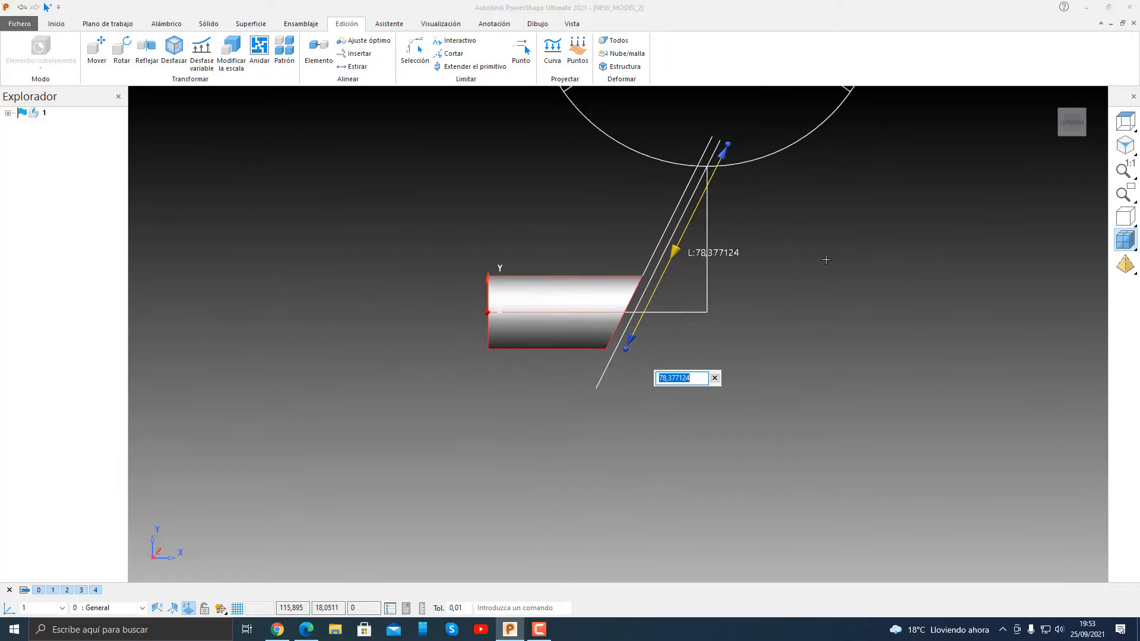
key("Return")
Step: Delete the middle slanted line between the two shortened ones
scroll(733, 137, "up", 4)
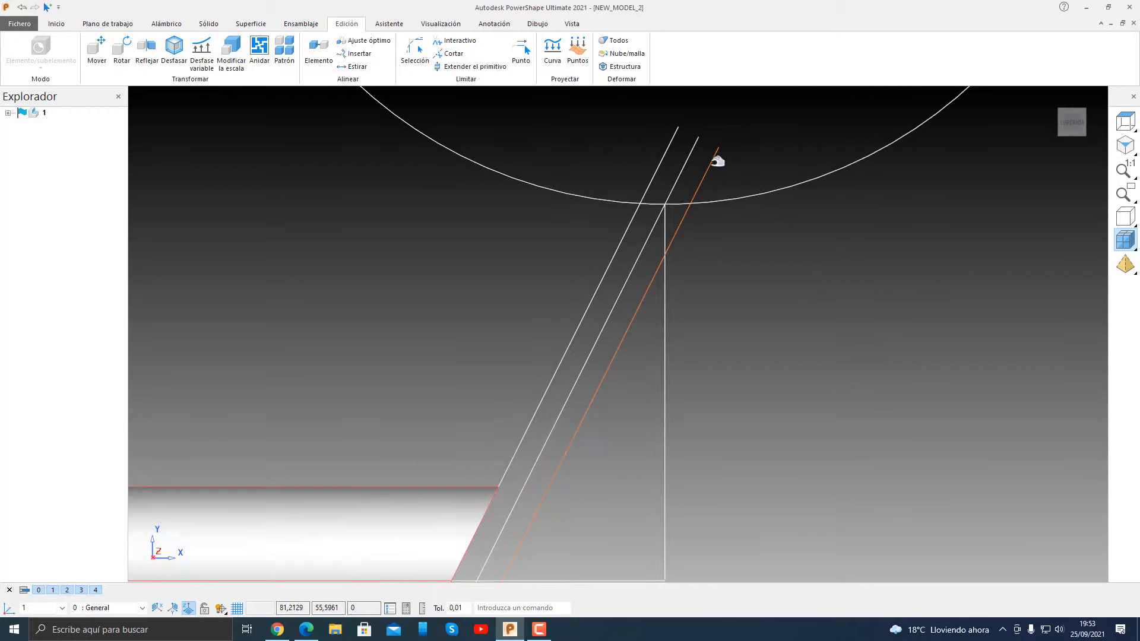
scroll(717, 160, "down", 4)
scroll(534, 495, "up", 5)
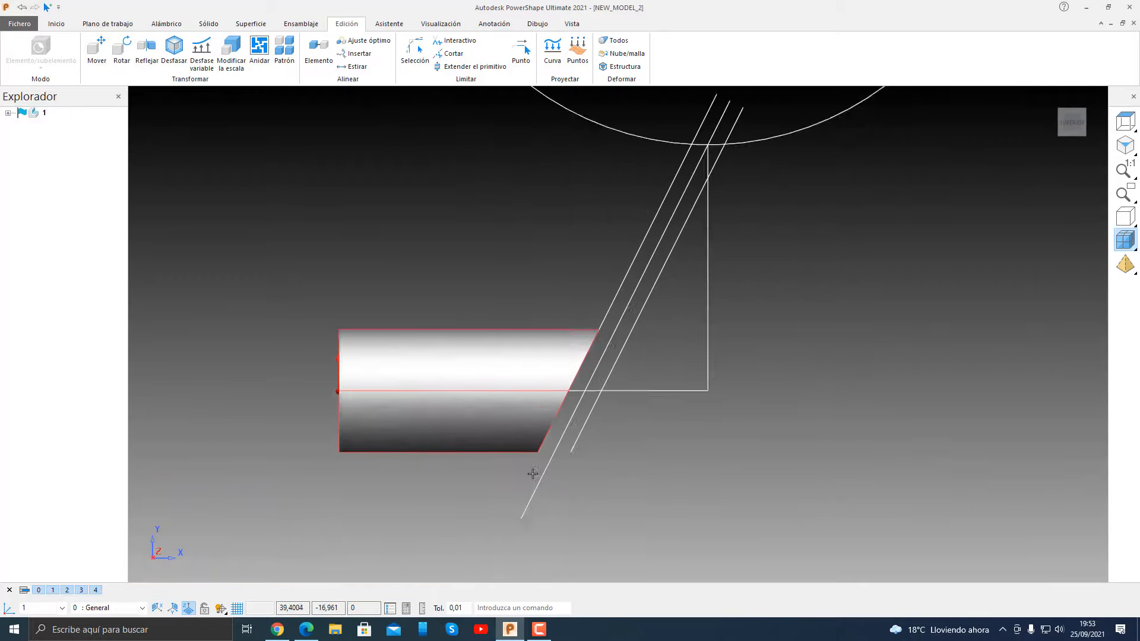
left_click(550, 473)
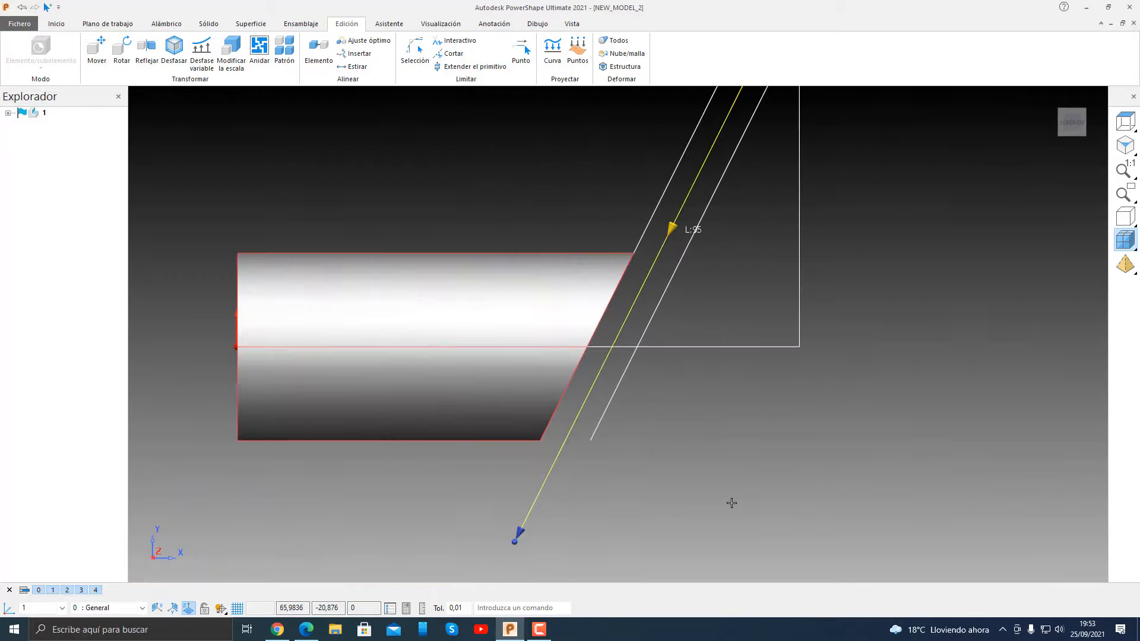
key("Delete")
scroll(611, 357, "down", 2)
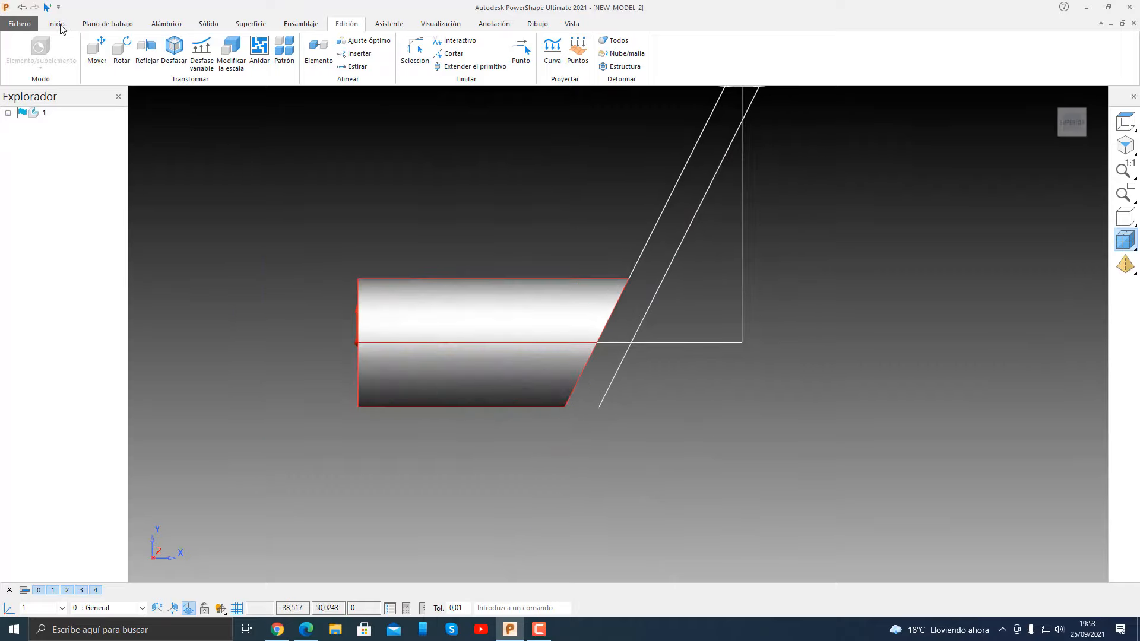
Step: Draw a horizontal line from the cut cylinder's lower corner to the lower end of the outer slanted line
left_click(58, 24)
left_click(167, 24)
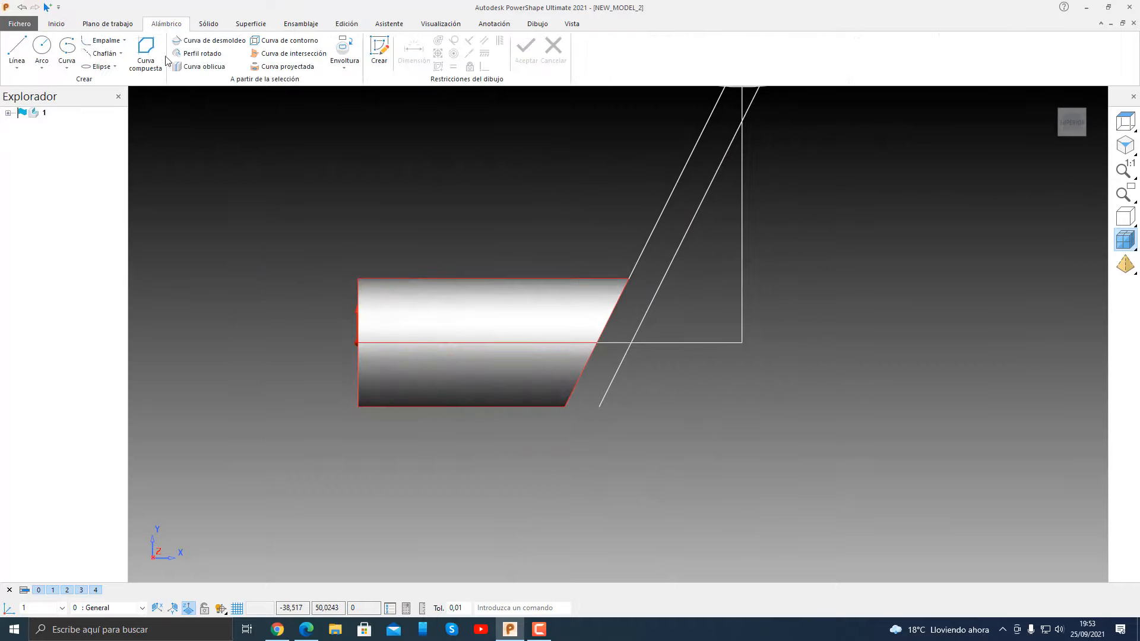
left_click(16, 50)
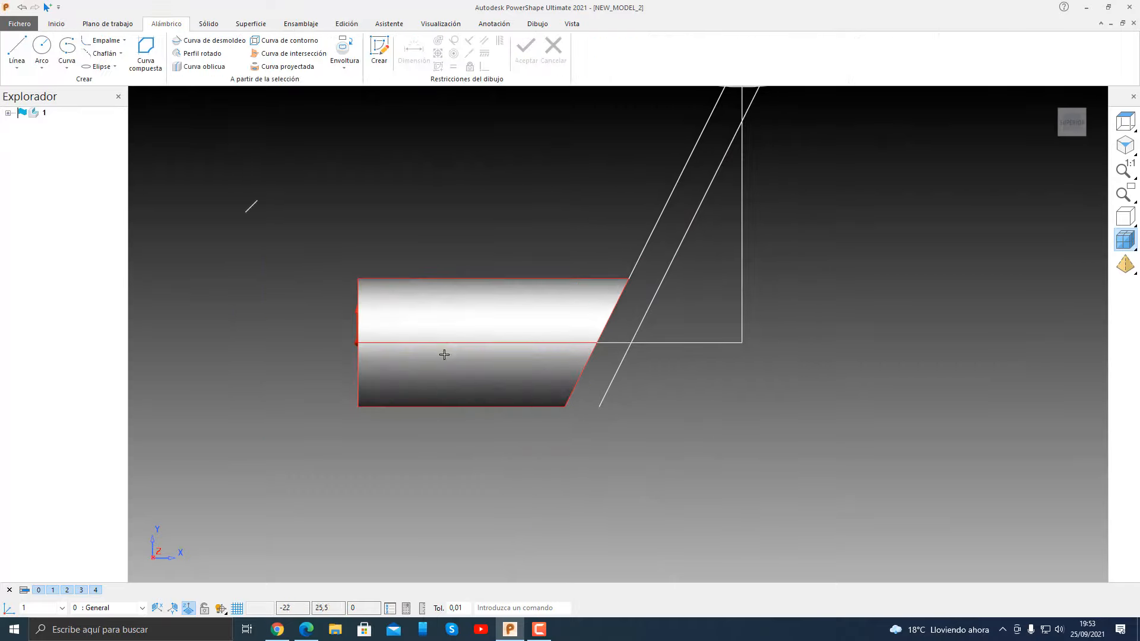
left_click(565, 406)
left_click(599, 406)
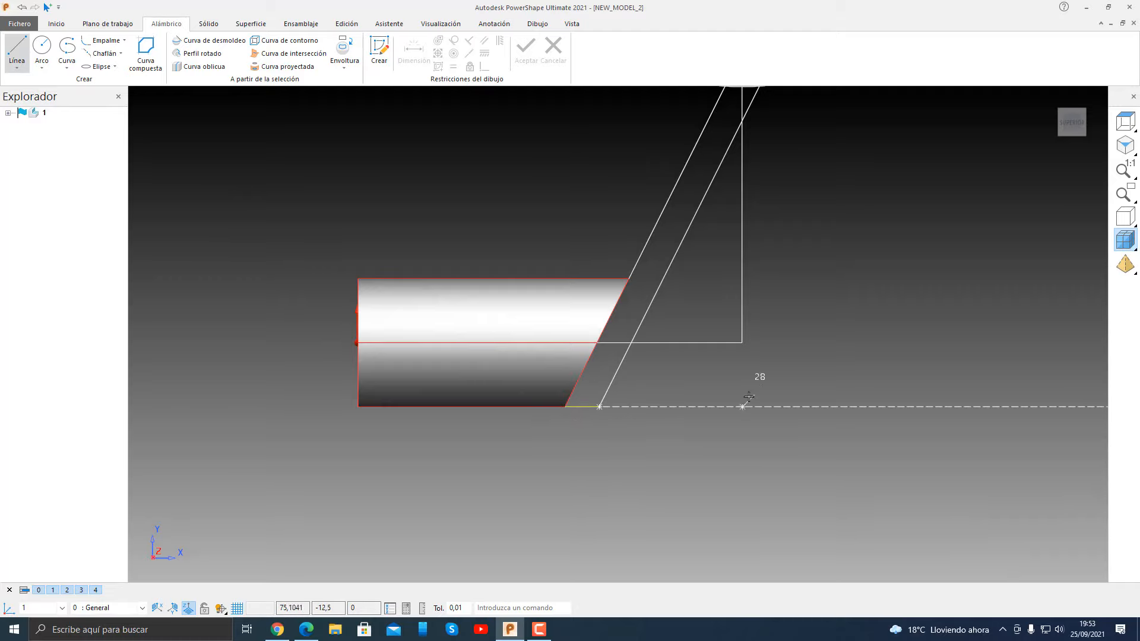
middle_click_drag(749, 396, 451, 437)
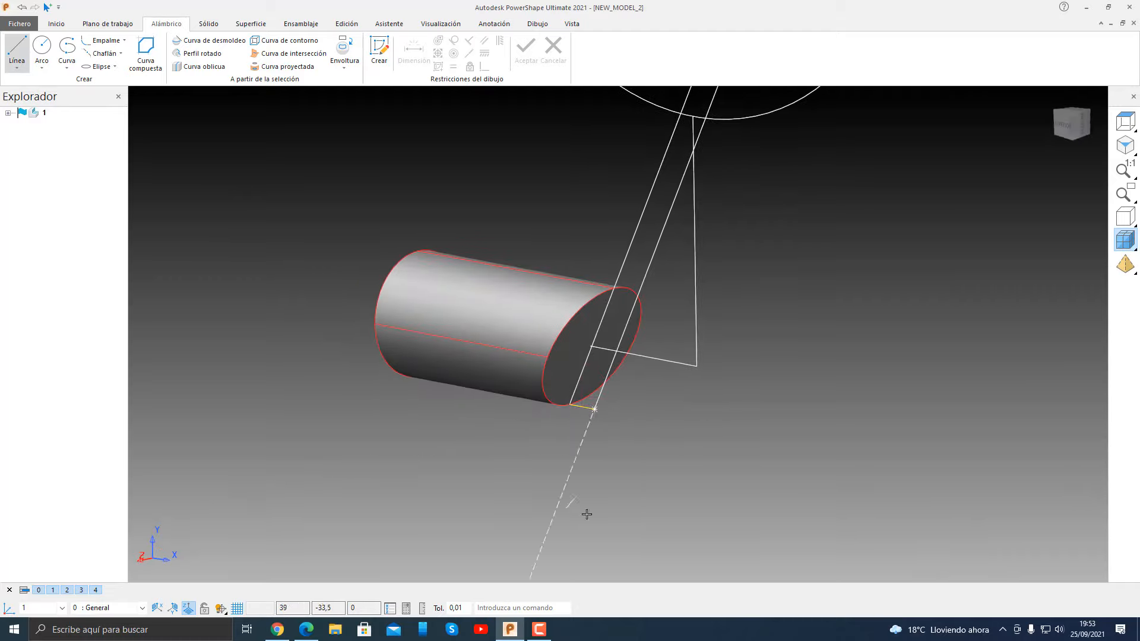
key("Escape")
scroll(616, 396, "down", 3)
key("Escape")
Step: Start the Offset operation on the 120-diameter circle
middle_click_drag(570, 235, 603, 350)
left_click(1067, 126)
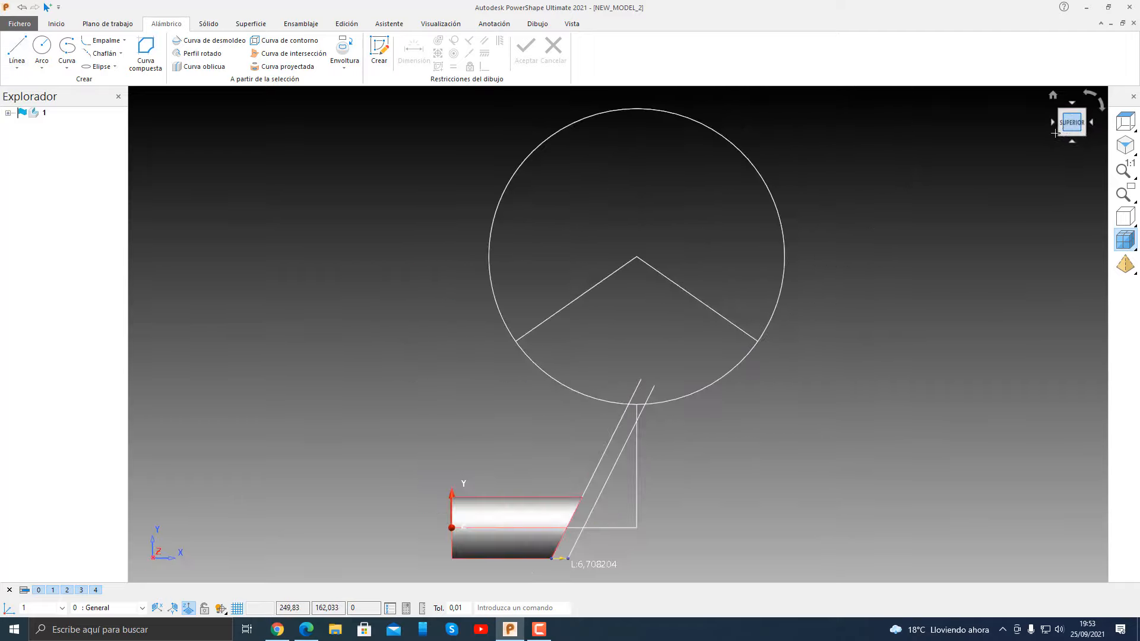
scroll(633, 334, "up", 2)
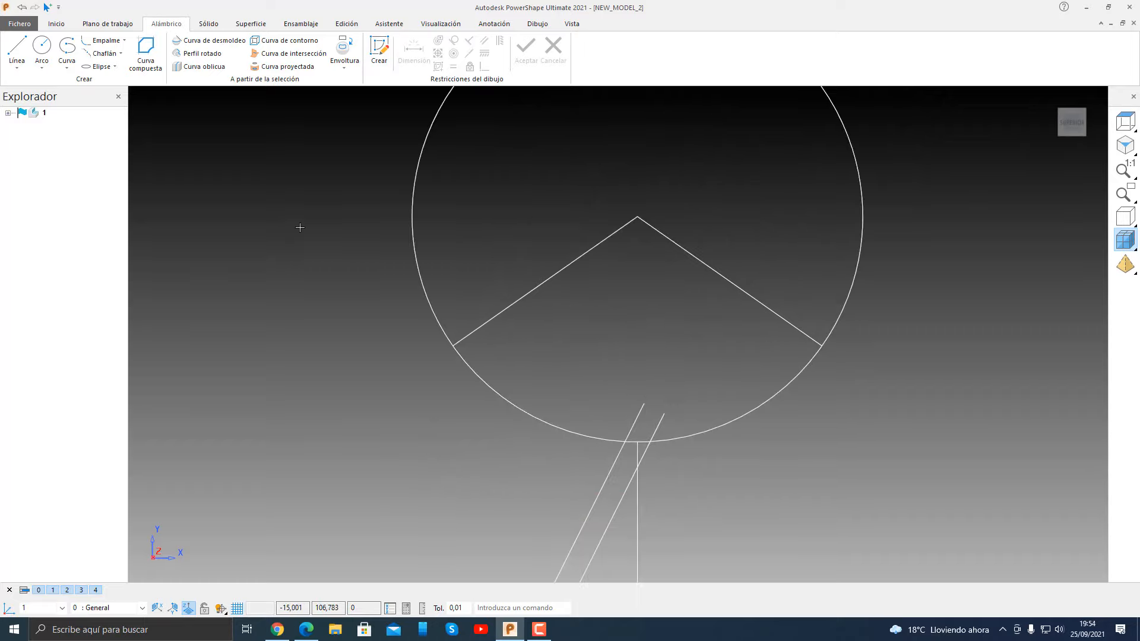
left_click(337, 26)
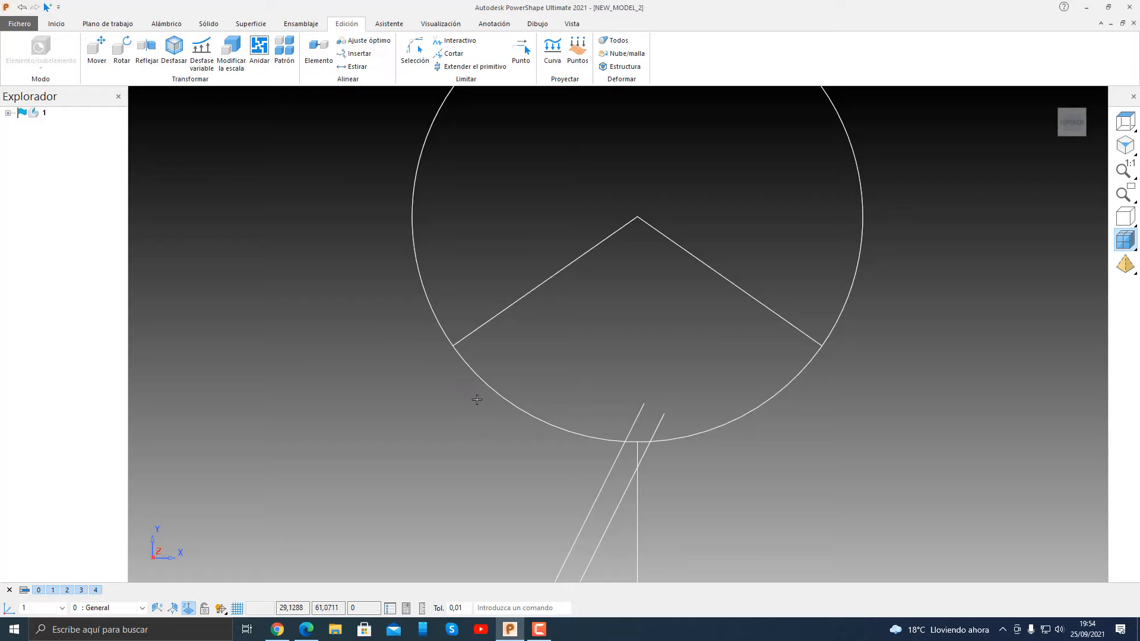
left_click(496, 388)
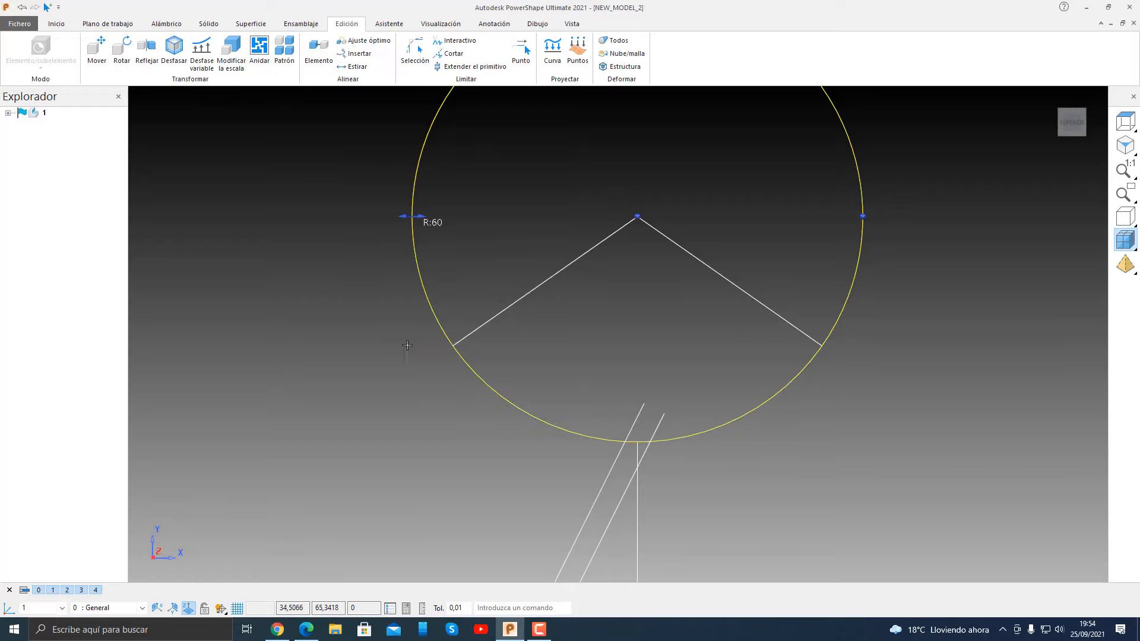
left_click(176, 50)
Step: Try to offset one copy of the circle by a distance of 4 and undo the resulting copies
left_click(259, 208)
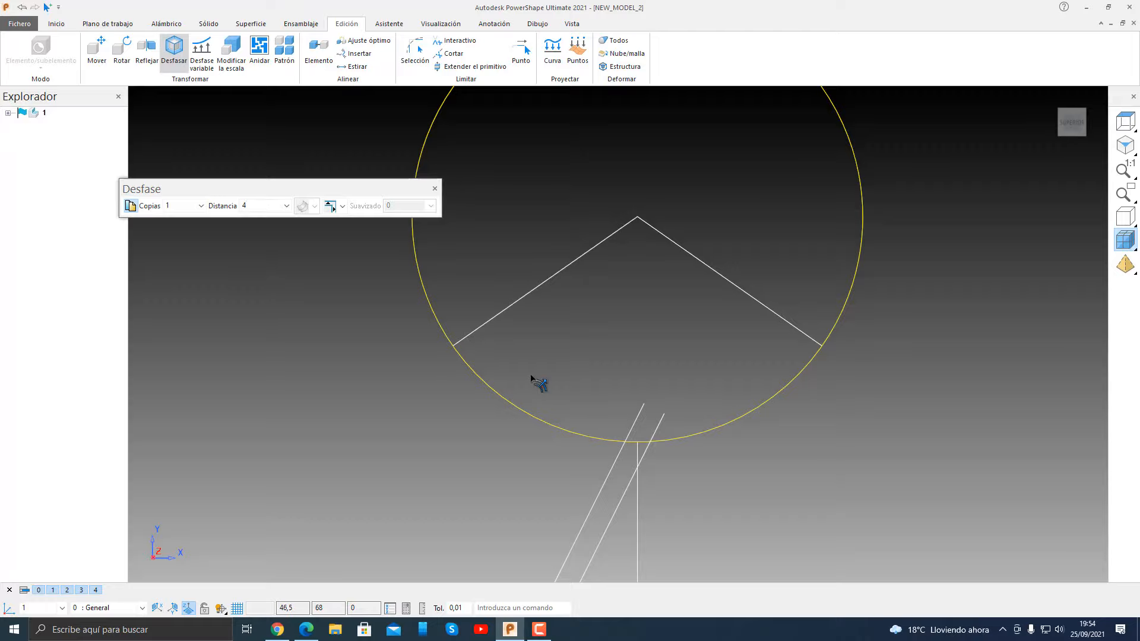
key("Return")
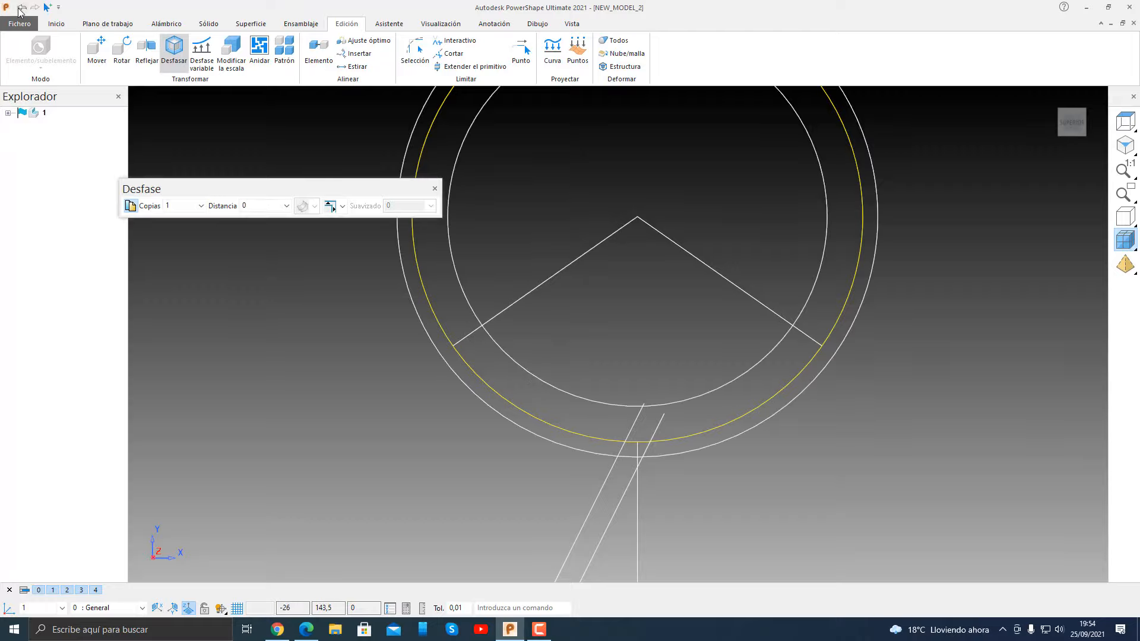
left_click(20, 8)
left_click(20, 7)
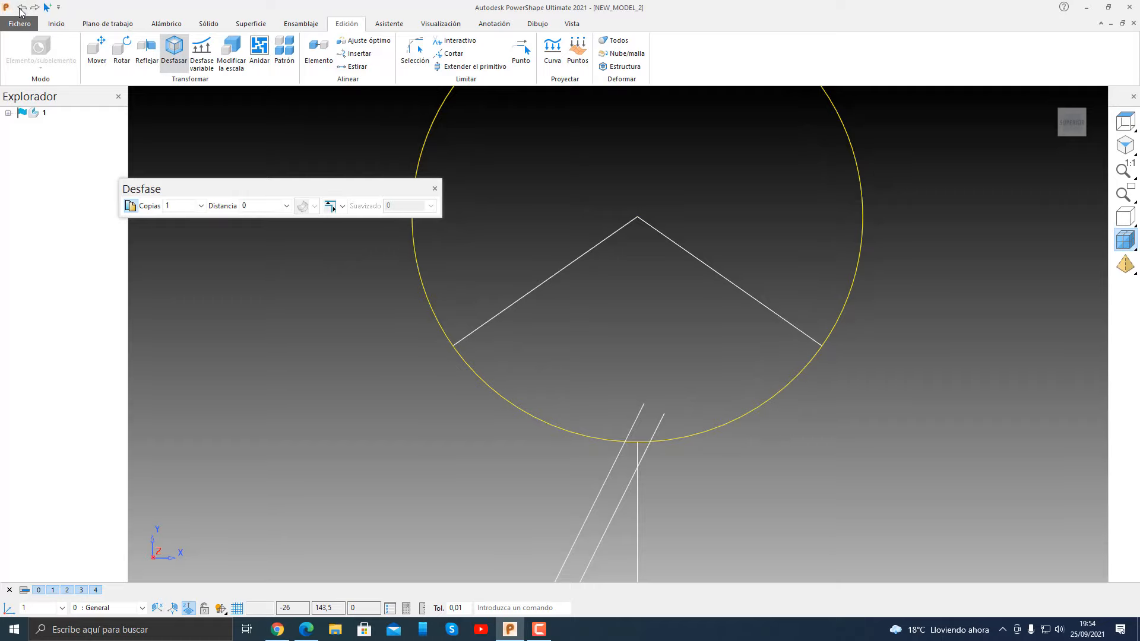
left_click(472, 370)
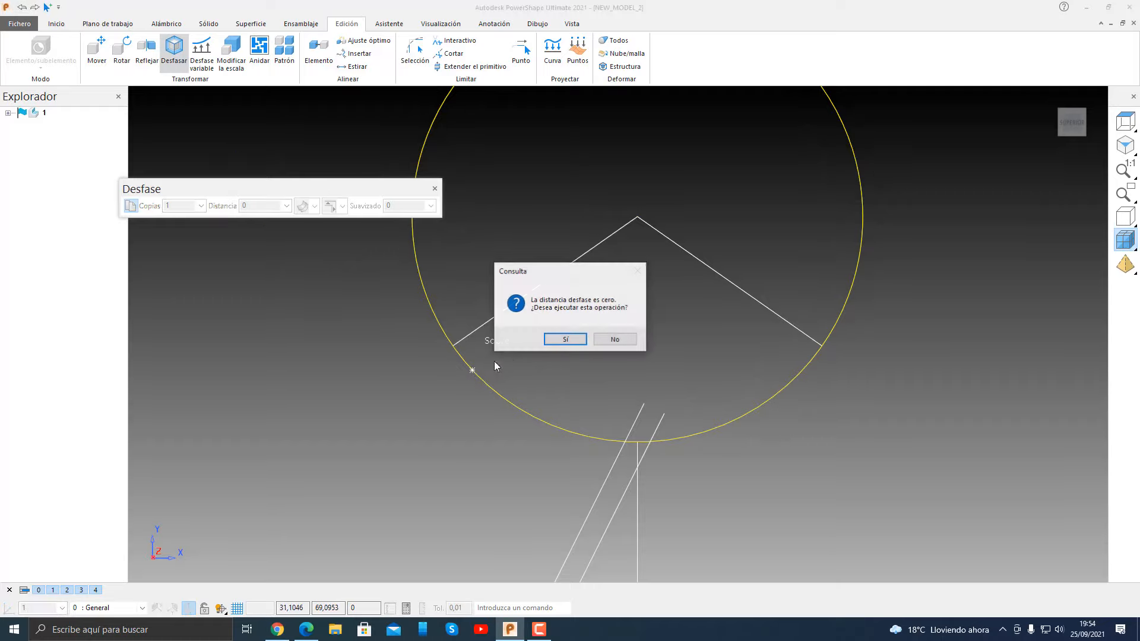
left_click(613, 342)
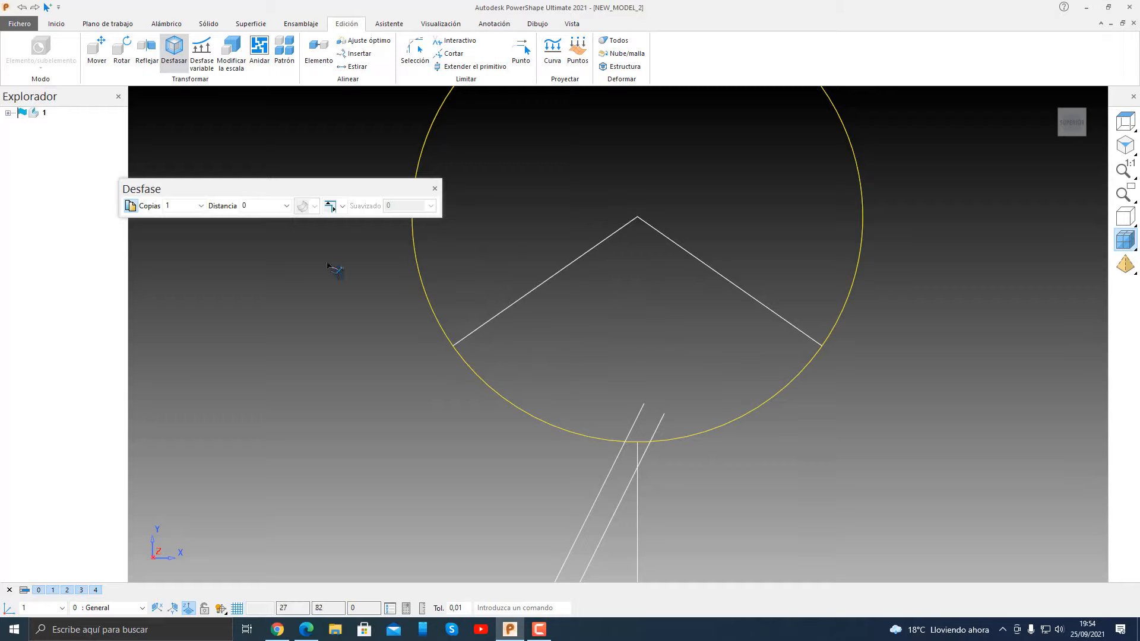
Step: Offset one copy of the circle outward by a distance of 4
double_click(260, 209)
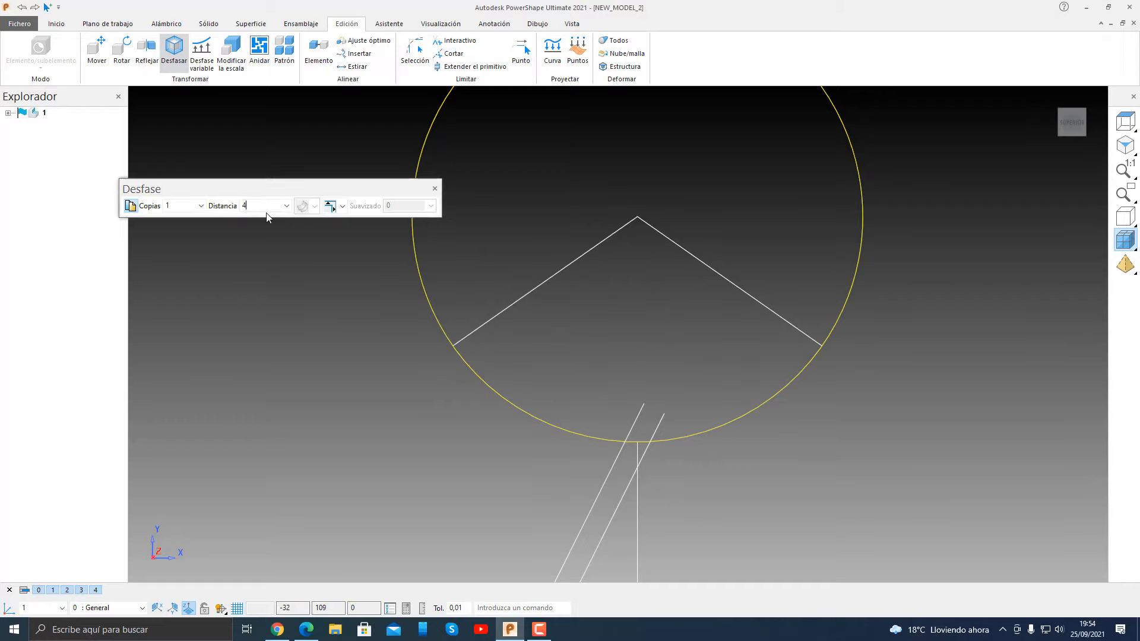
scroll(534, 410, "down", 4)
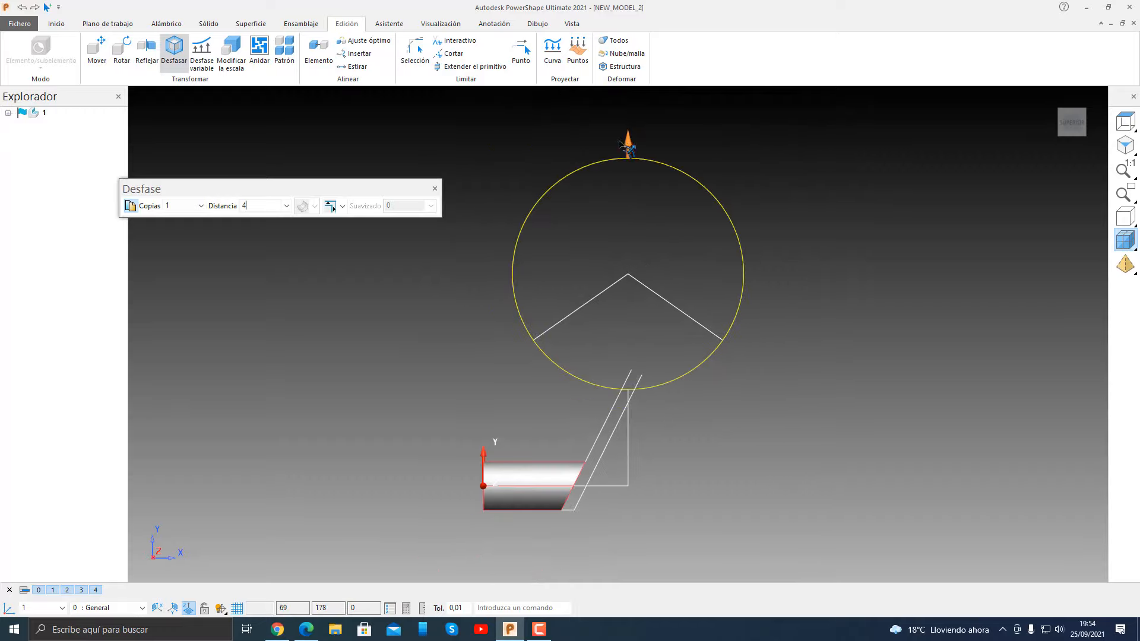
left_click(632, 140)
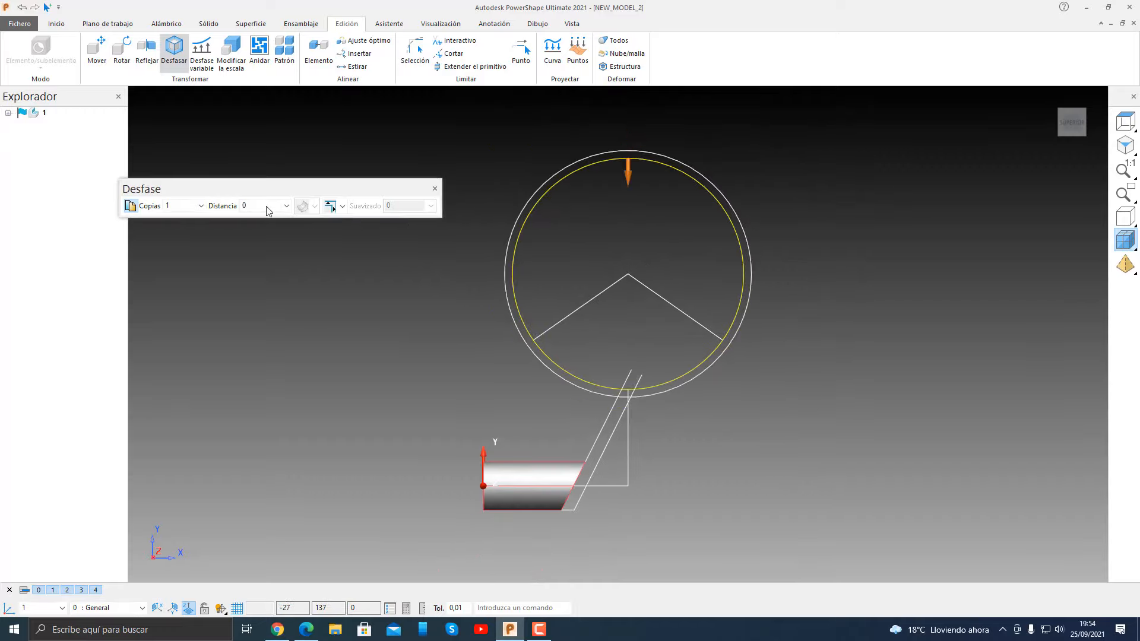
left_click(435, 189)
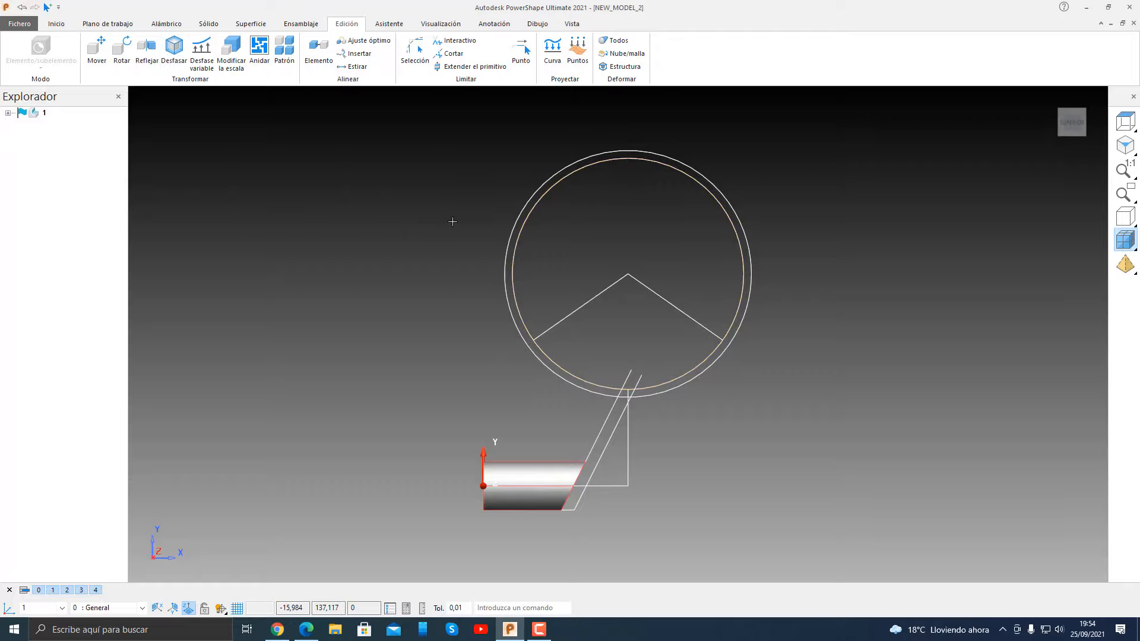
Step: Lengthen both radial lines past the outer circle, giving the one on the cylinder's side a length of 72
scroll(667, 339, "up", 2)
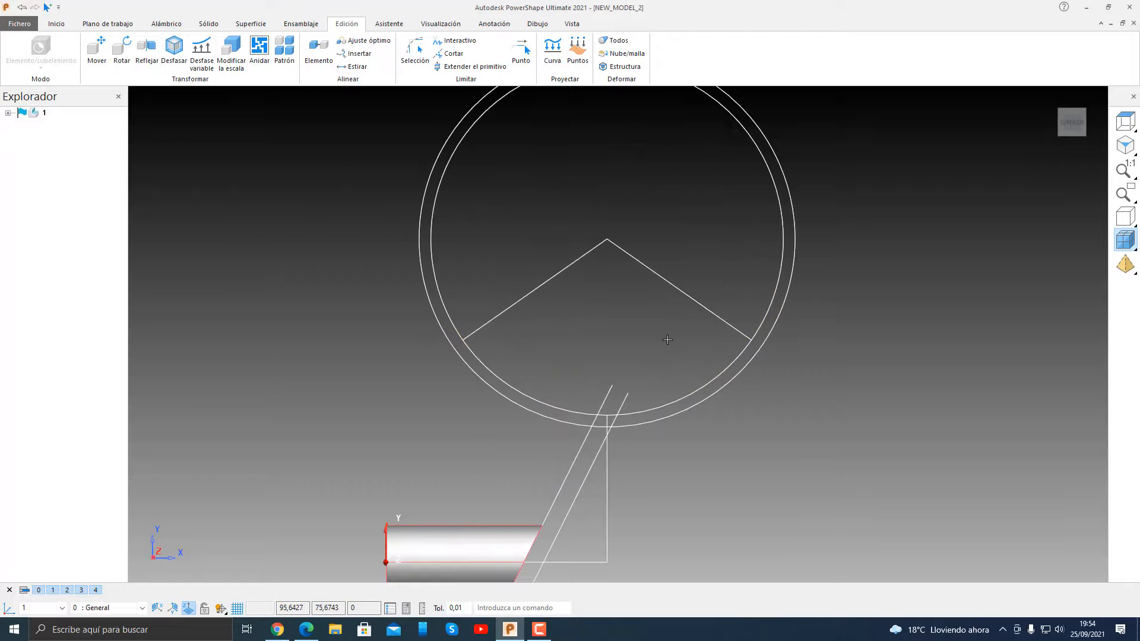
left_click(718, 314)
left_click_drag(753, 340, 787, 363)
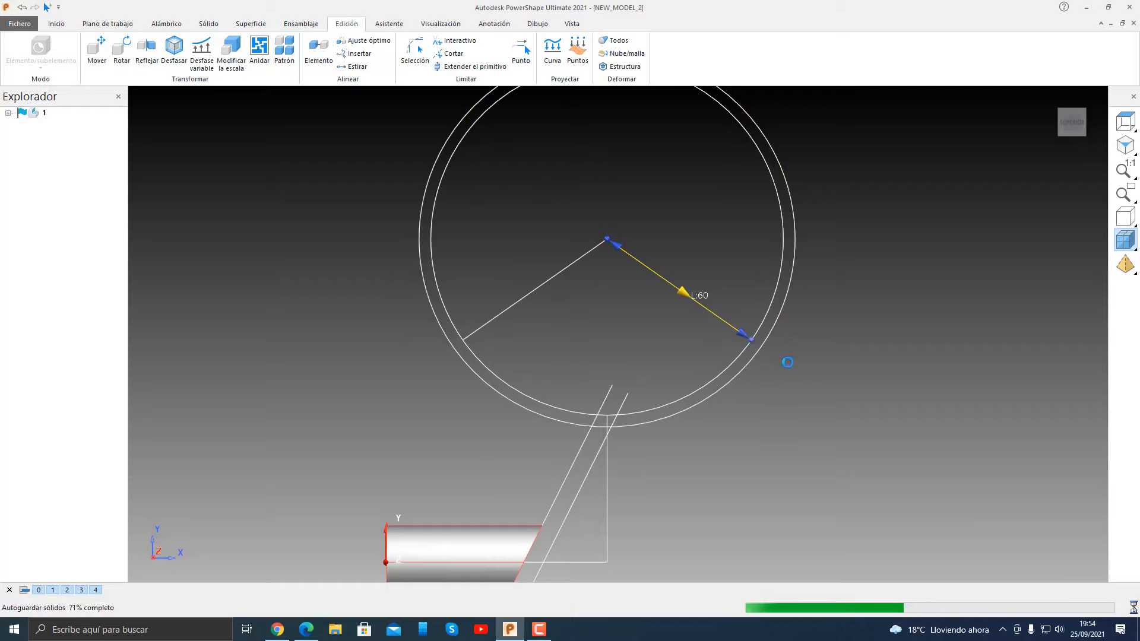
left_click(531, 297)
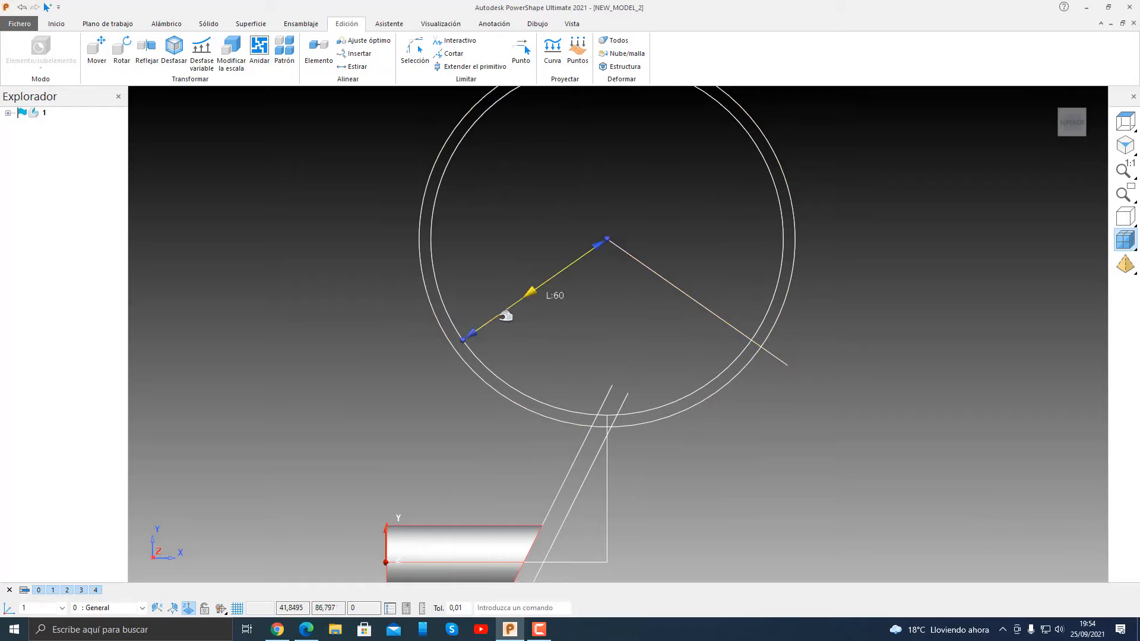
left_click_drag(479, 331, 434, 359)
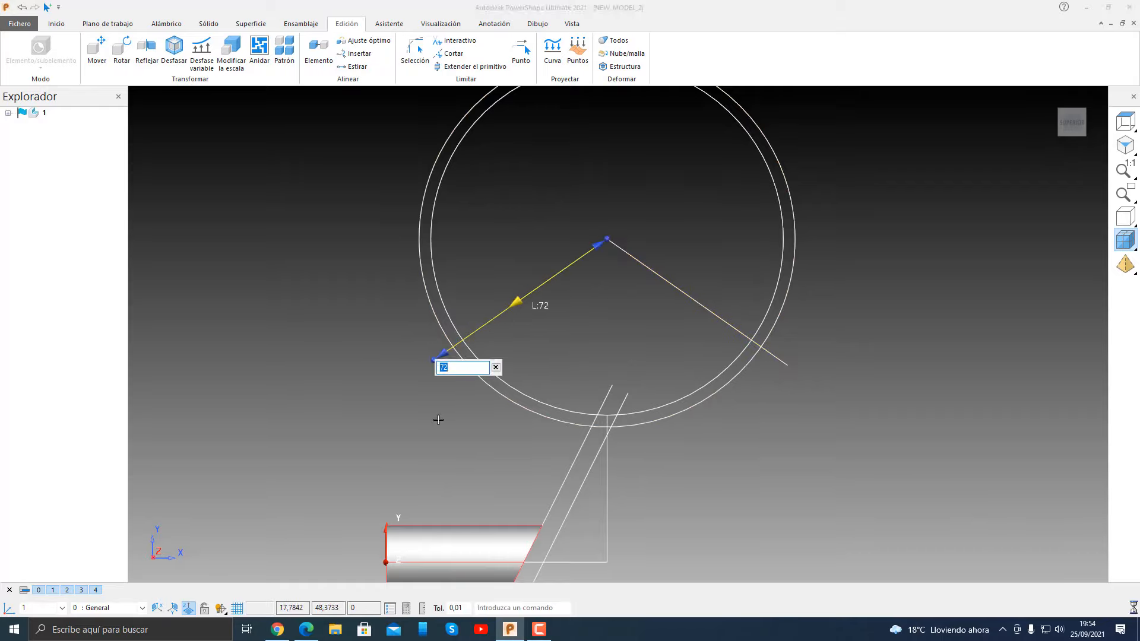
left_click(527, 380)
Step: Start a composite curve and trace it along the inner circle, the radial line on the cylinder's side and the outer circle
scroll(587, 362, "up", 1)
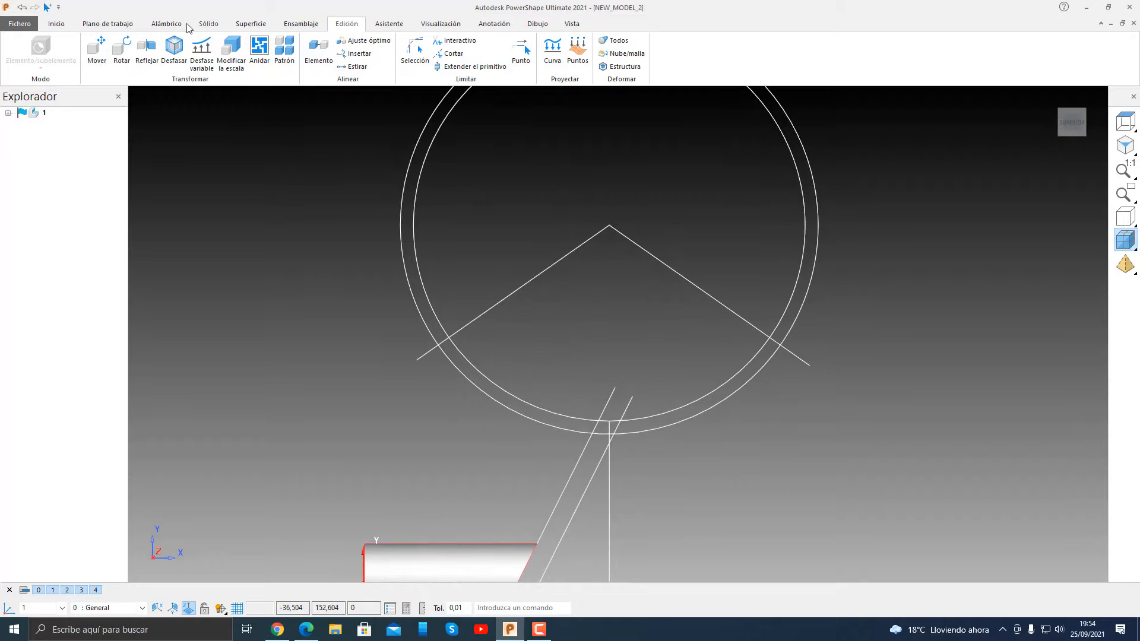
left_click(168, 23)
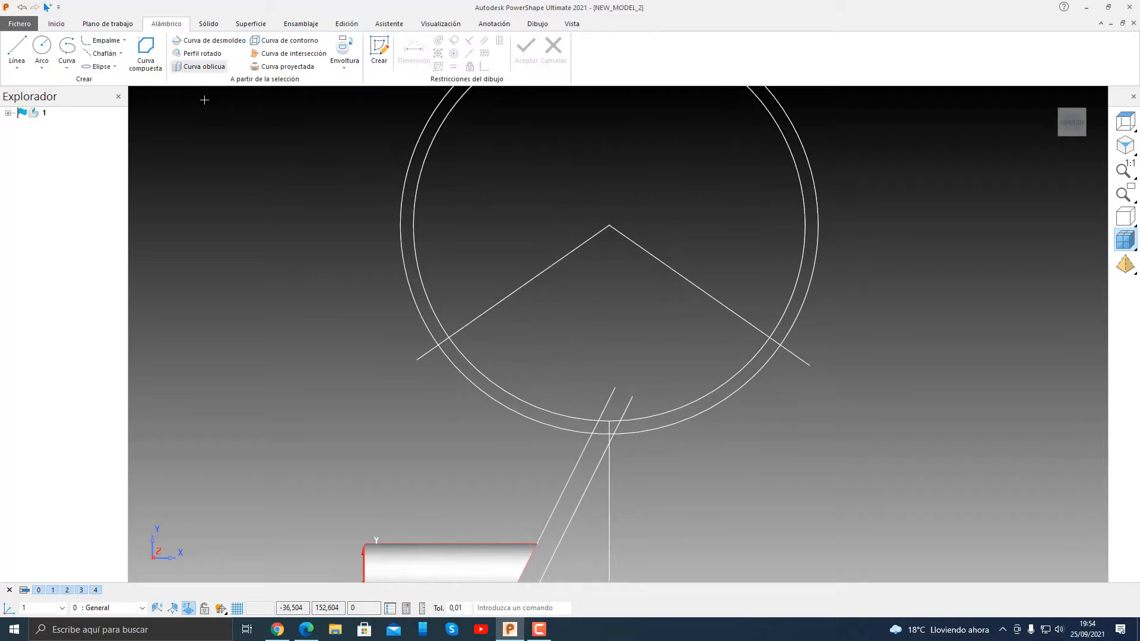
left_click(147, 56)
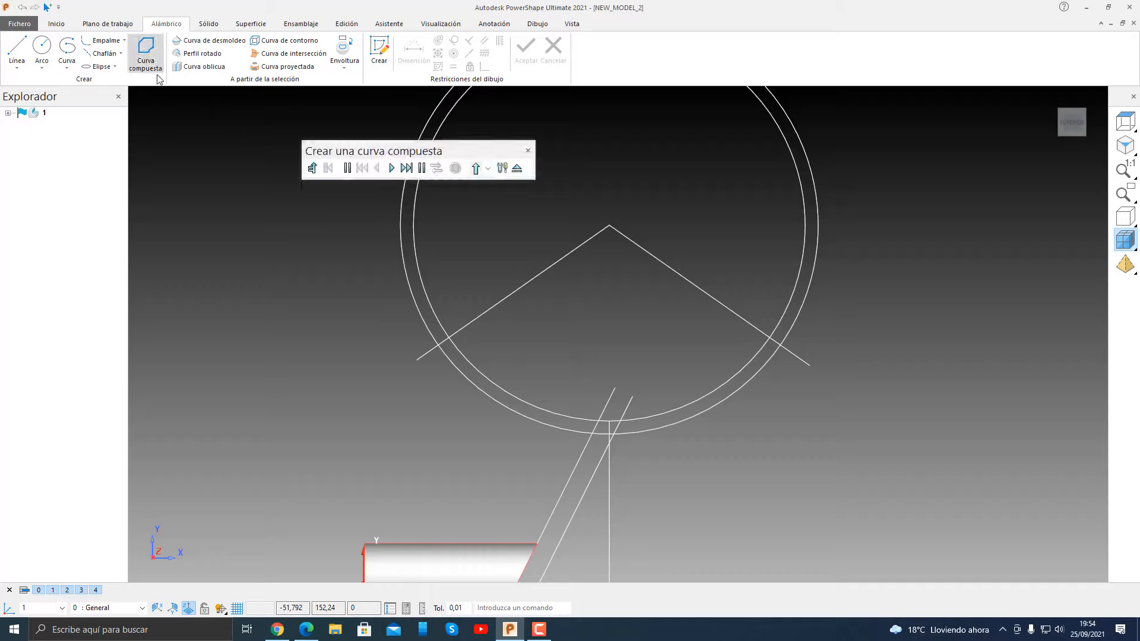
left_click(482, 370)
scroll(470, 357, "up", 5)
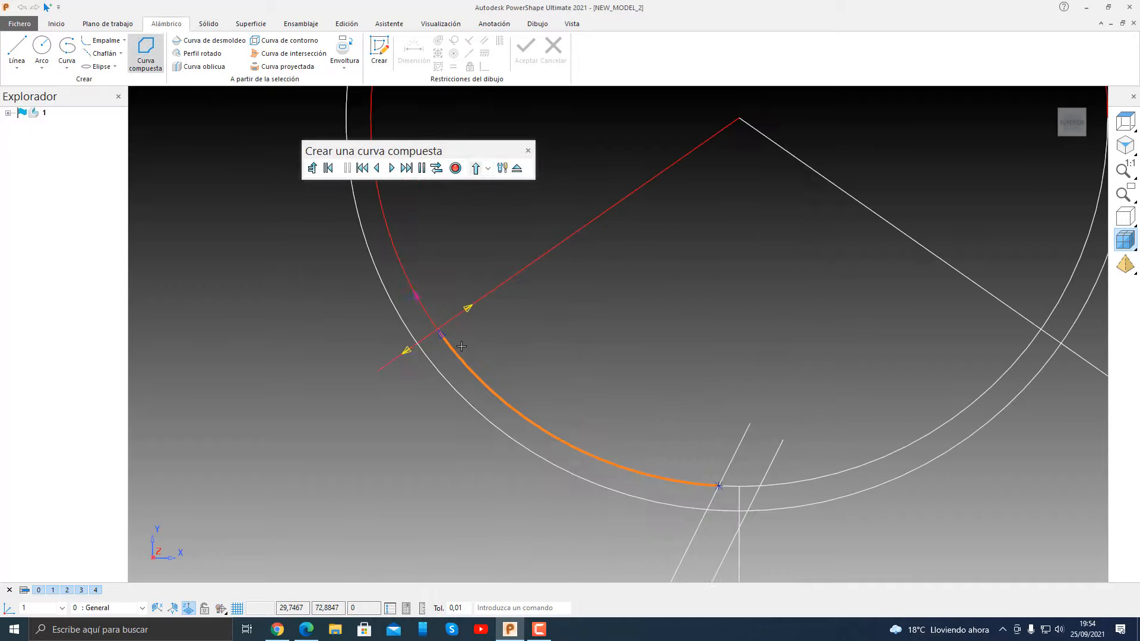
left_click(414, 334)
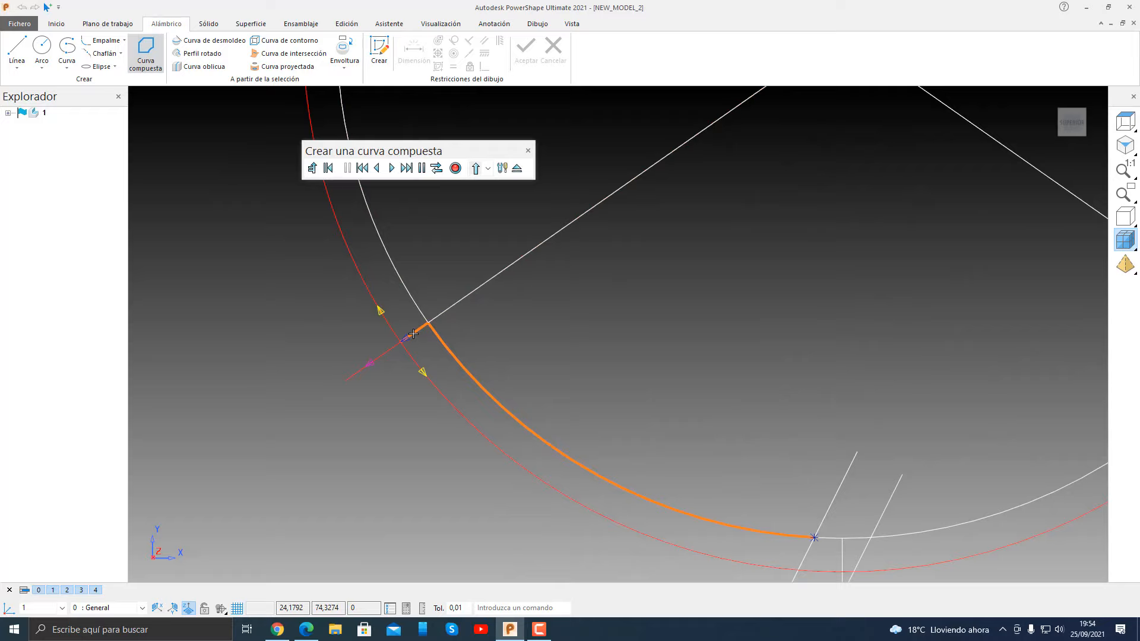
left_click(459, 411)
scroll(890, 471, "down", 4)
scroll(914, 516, "up", 5)
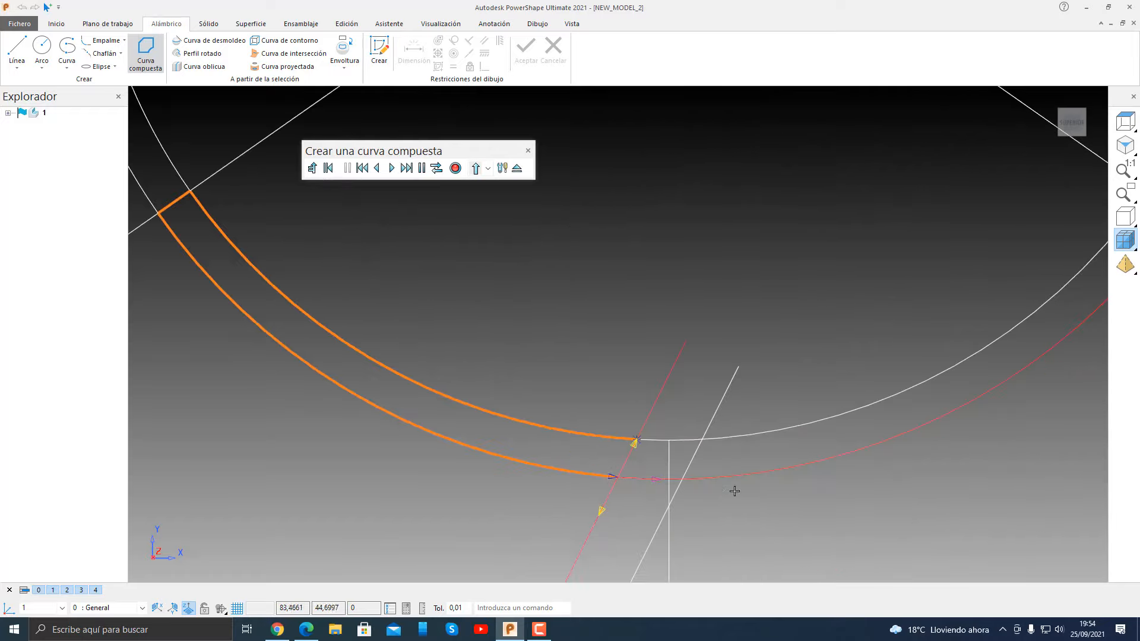
Step: Continue the composite curve along the outer circle, across the other radial line and back along the inner circle, then save the closed profile
left_click(644, 479)
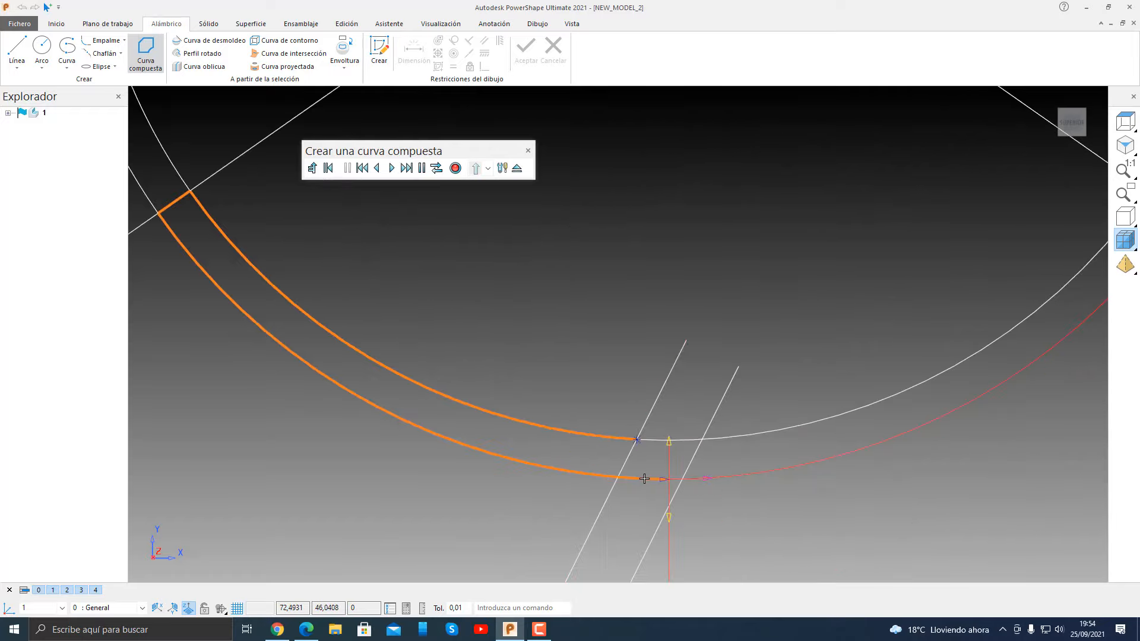
left_click(677, 479)
left_click(762, 473)
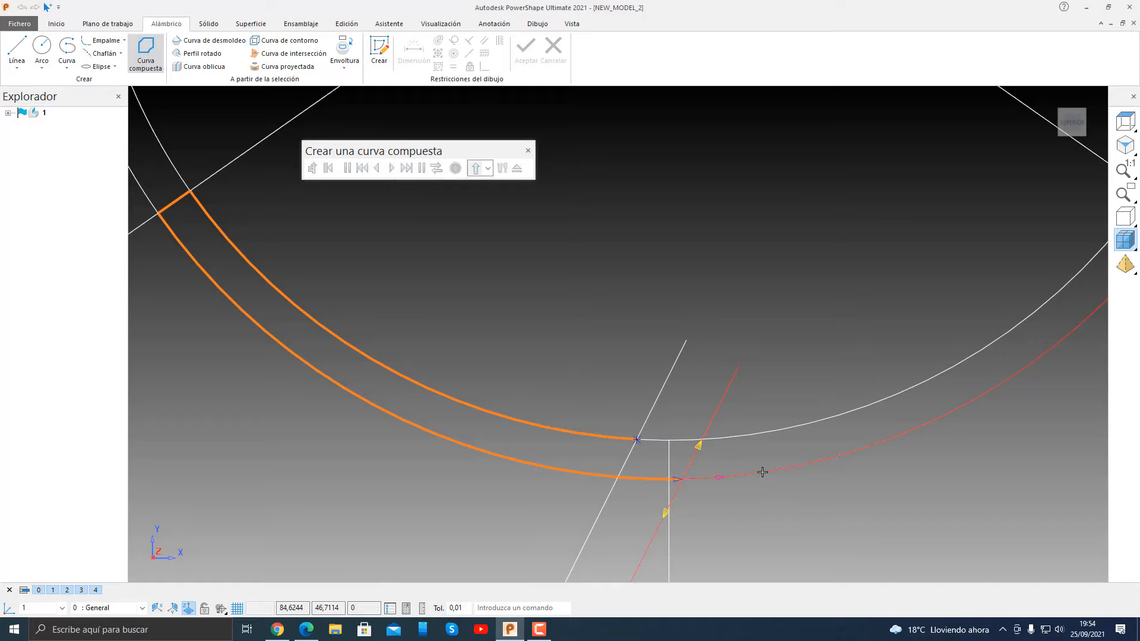
scroll(821, 483, "down", 5)
scroll(944, 267, "up", 4)
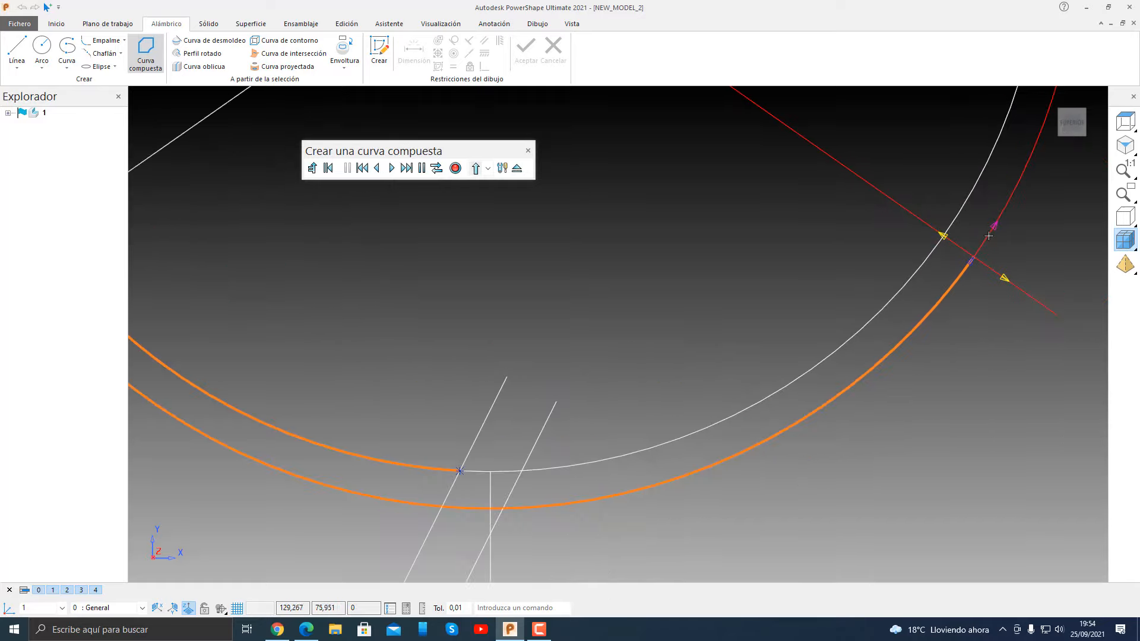
left_click(960, 247)
left_click(907, 282)
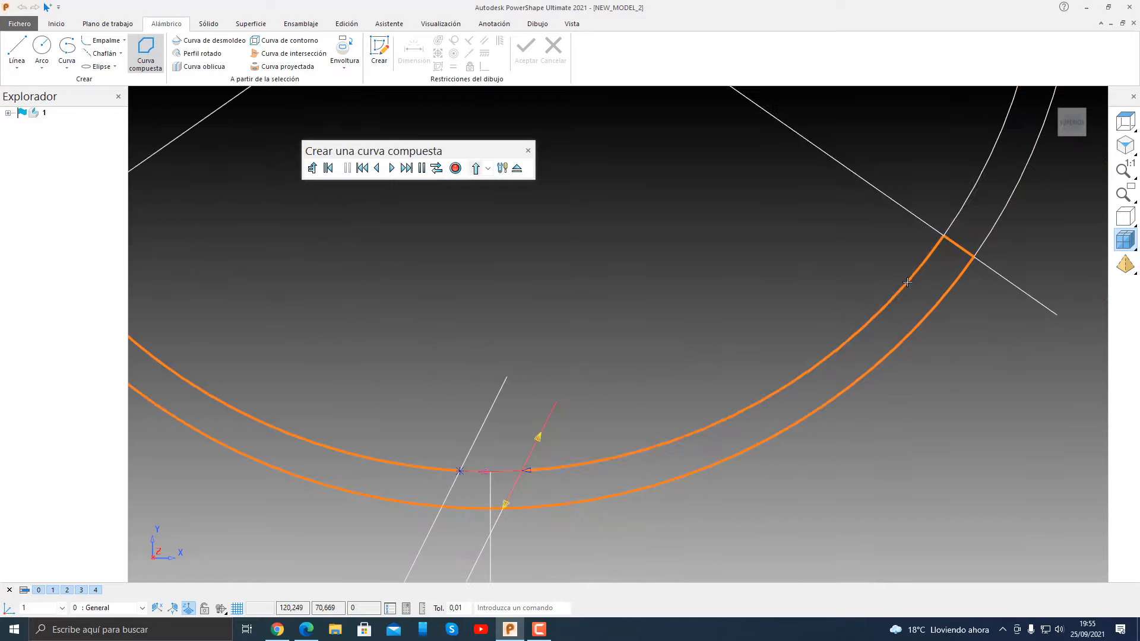
left_click(508, 472)
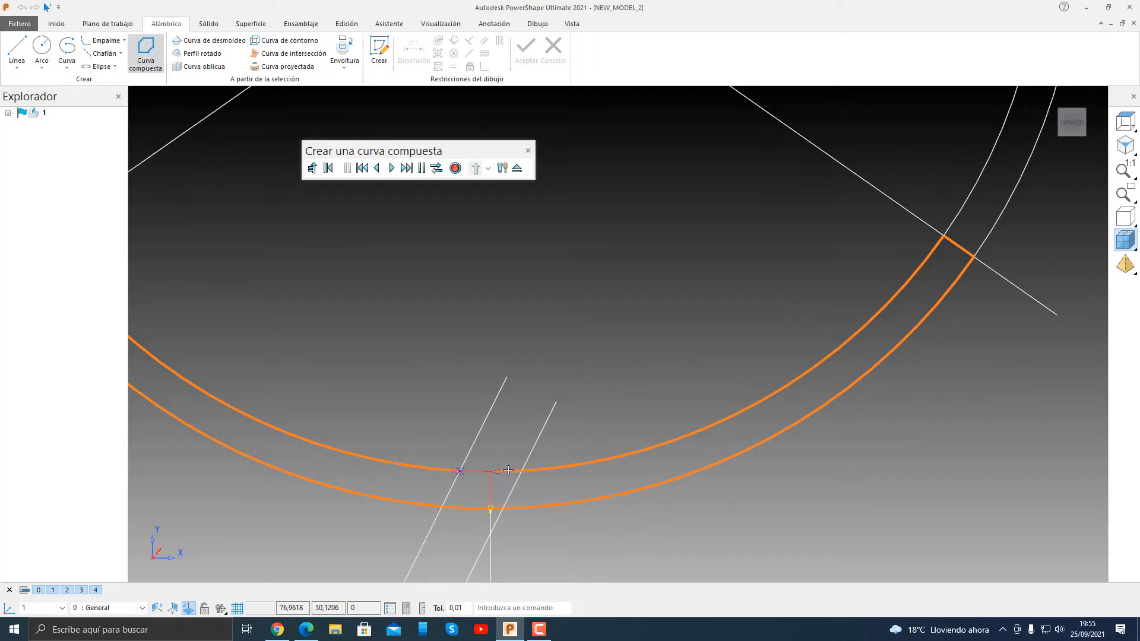
left_click(478, 471)
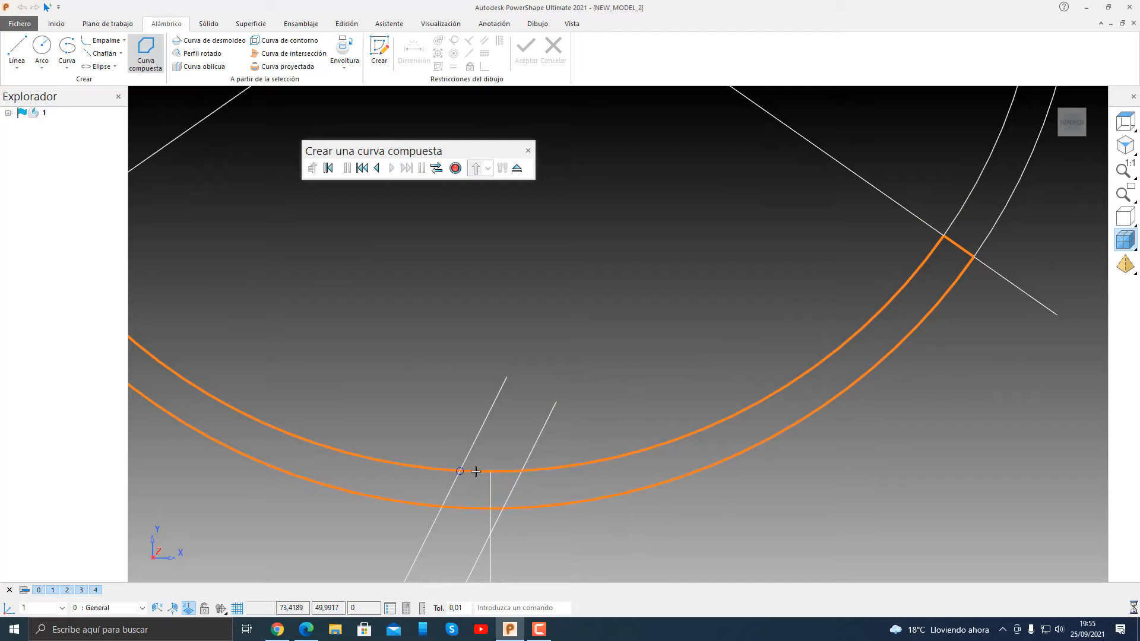
left_click(455, 169)
scroll(629, 331, "down", 4)
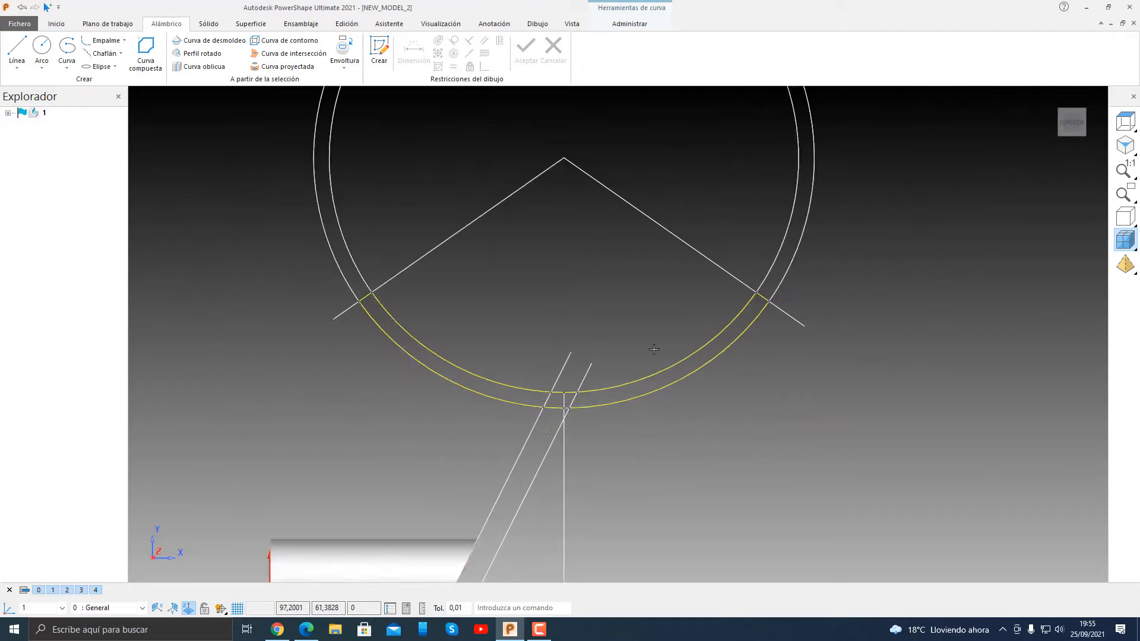
Step: Extrude the closed curved-strip profile into a solid
mouse_move(654, 349)
middle_mouse_down()
mouse_move(491, 258)
mouse_move(477, 271)
middle_mouse_up()
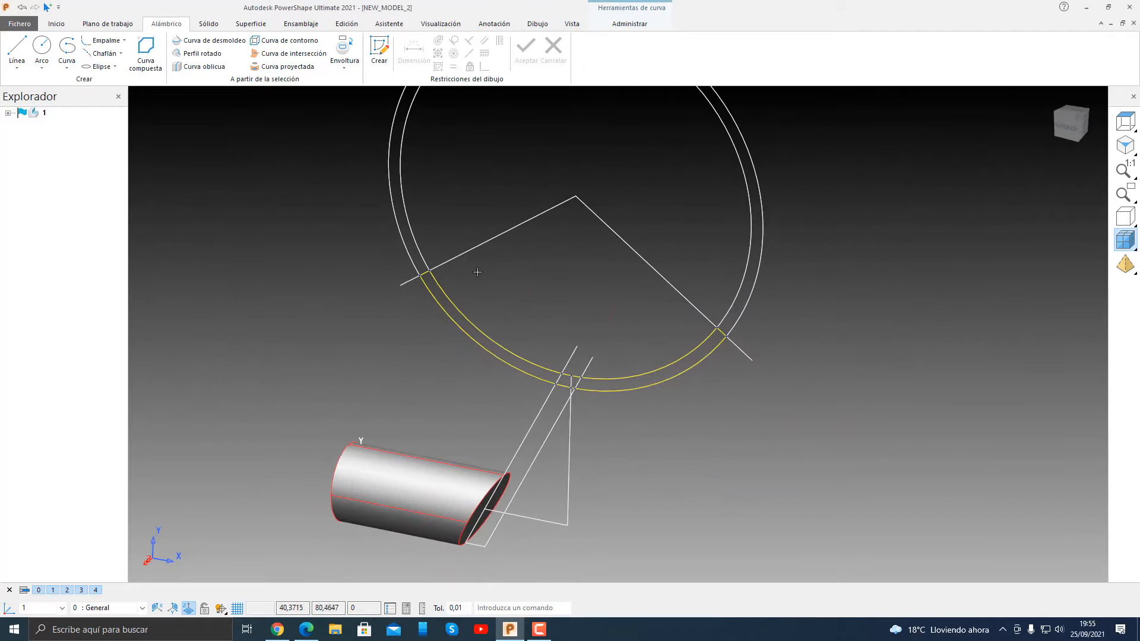
left_click(208, 24)
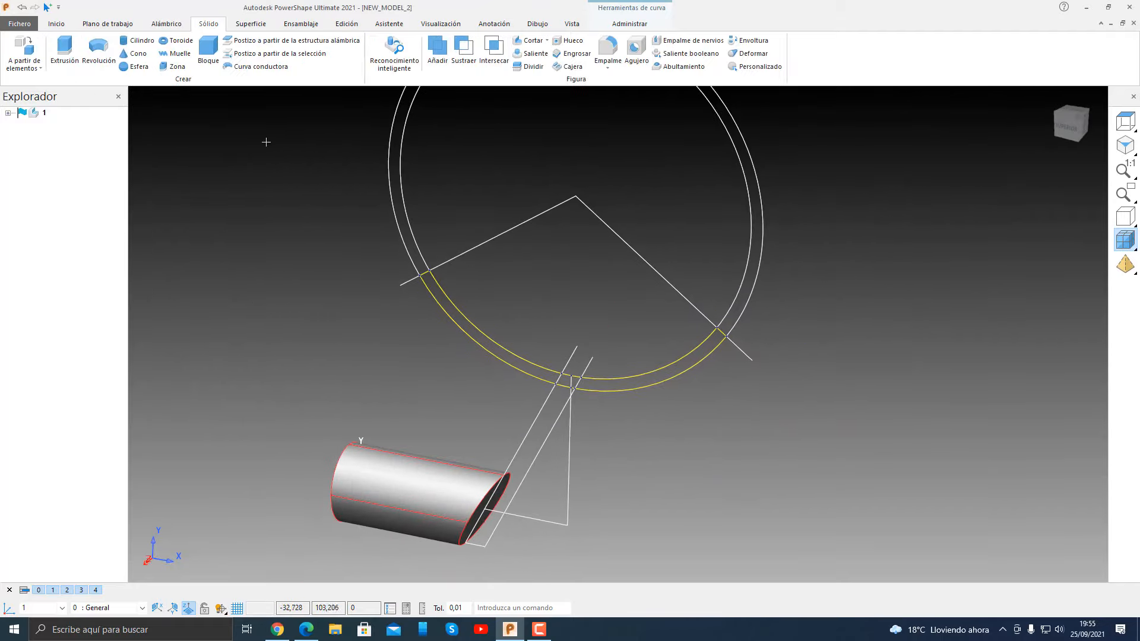
left_click(64, 50)
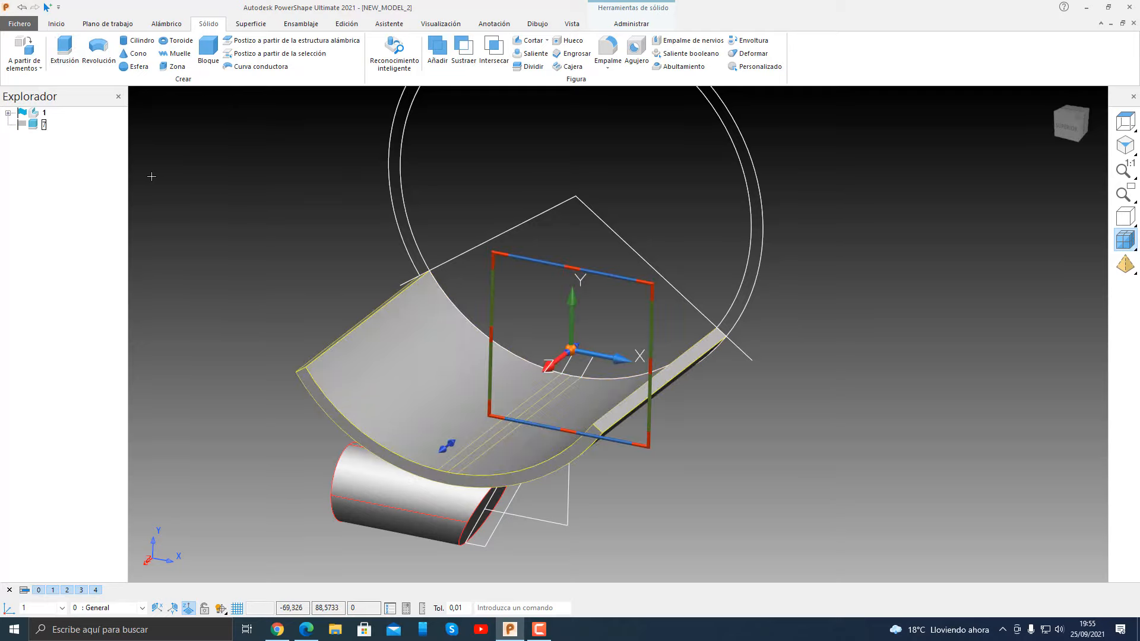
Step: Set the extrusion to equal lengths in both directions, with a length of 45 each way
double_click(431, 381)
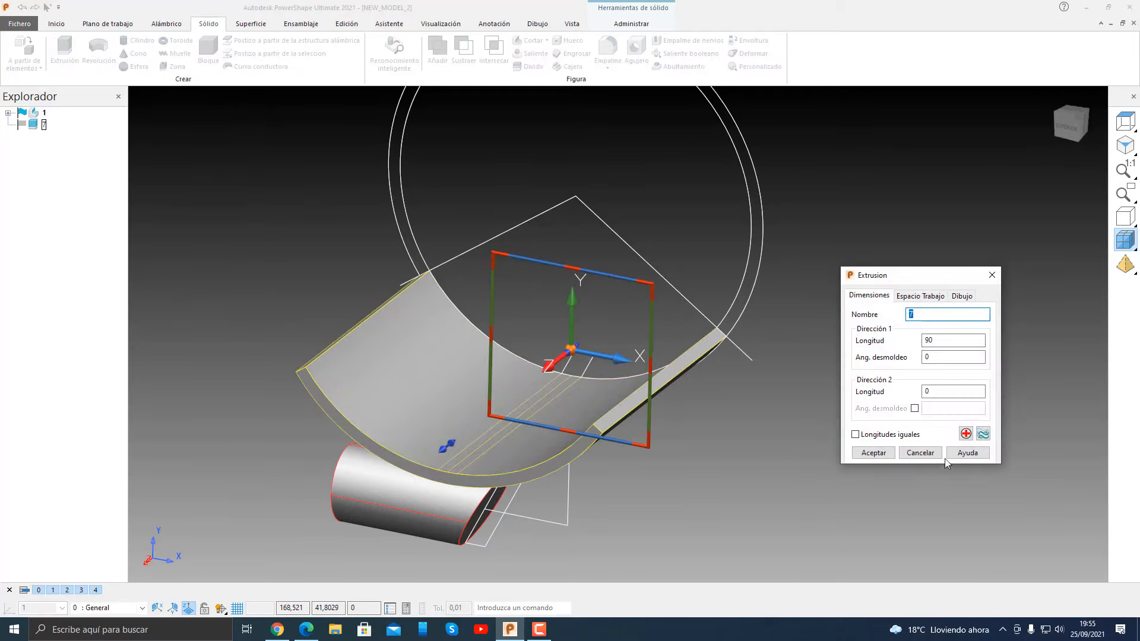
left_click(908, 437)
double_click(939, 340)
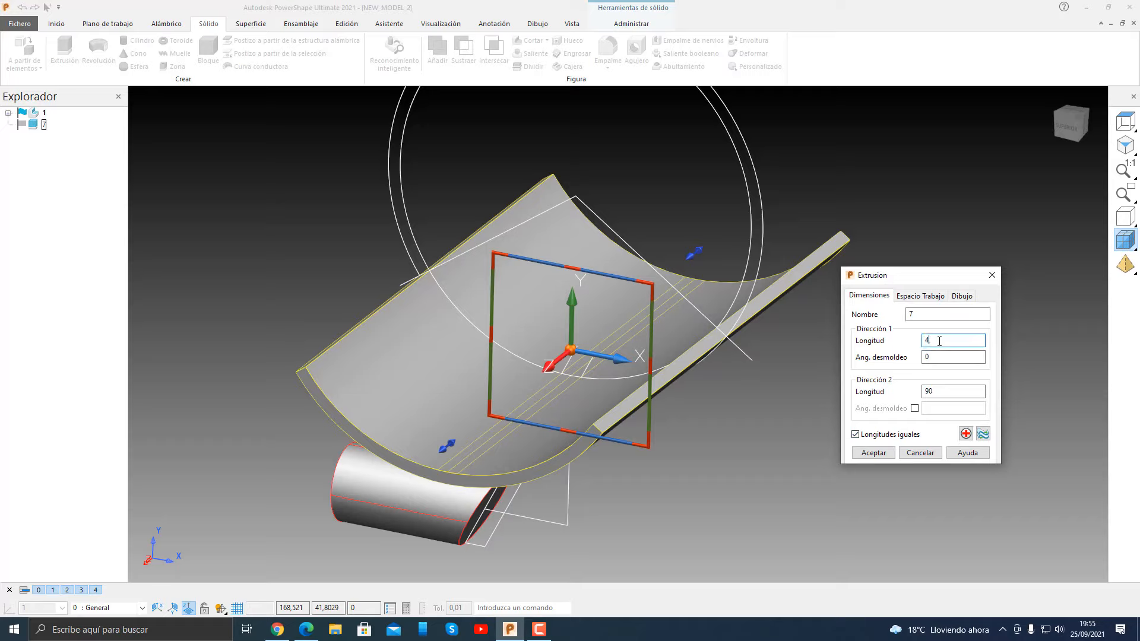
type("45")
key("Tab")
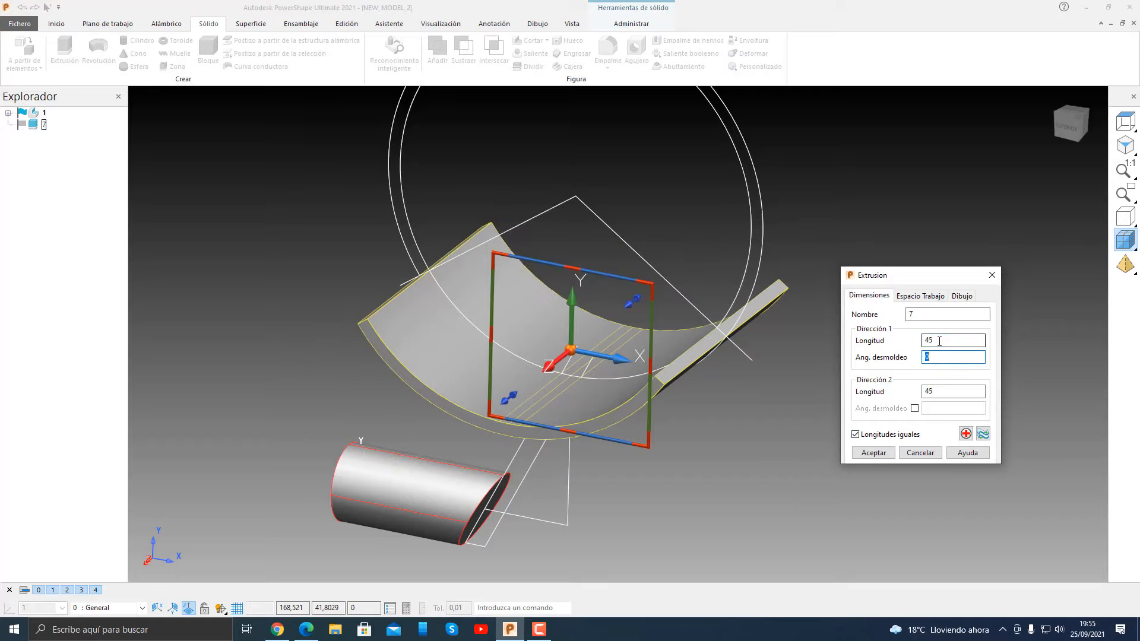
double_click(939, 341)
left_click(879, 458)
Step: View the model from above and blank the extruded curved solid
middle_click_drag(356, 350, 643, 218)
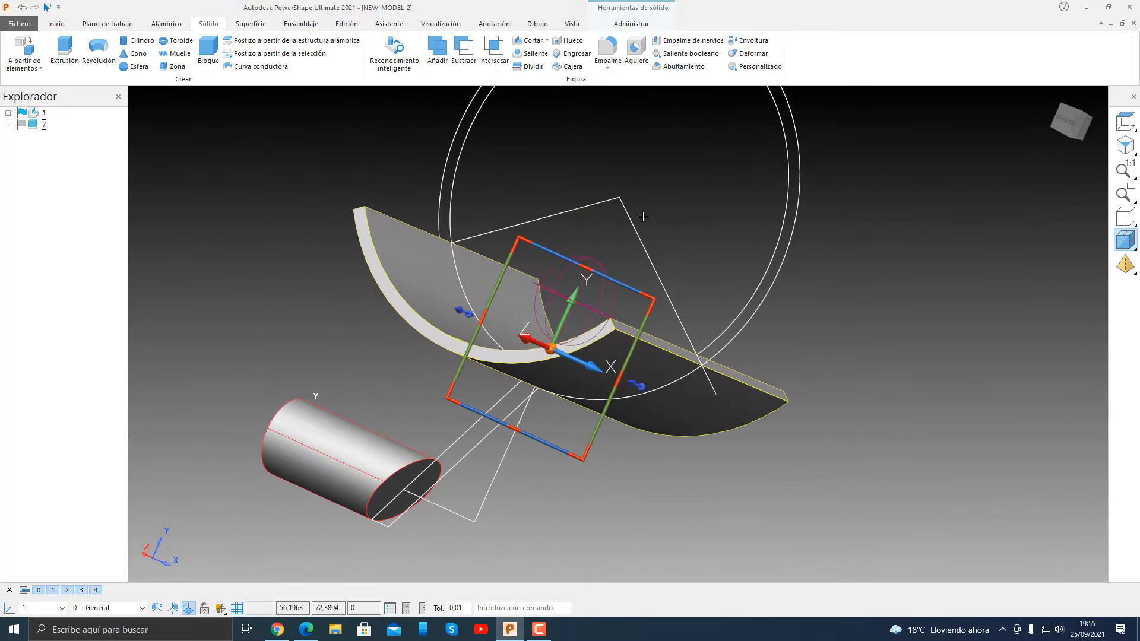
left_click(1067, 121)
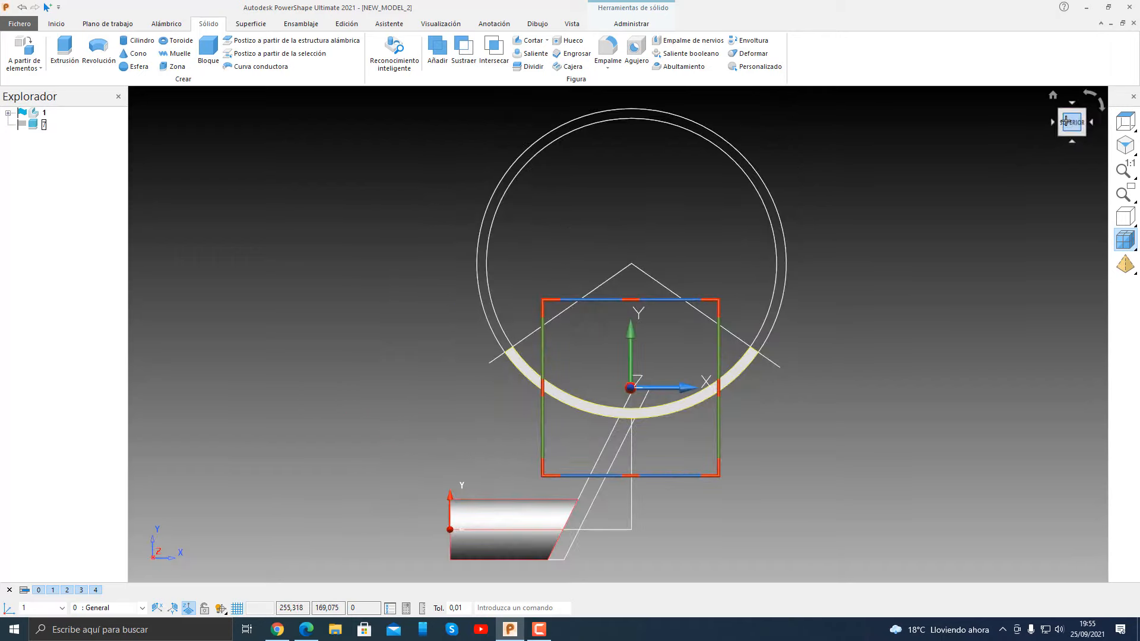
left_click(928, 356)
left_click(747, 361)
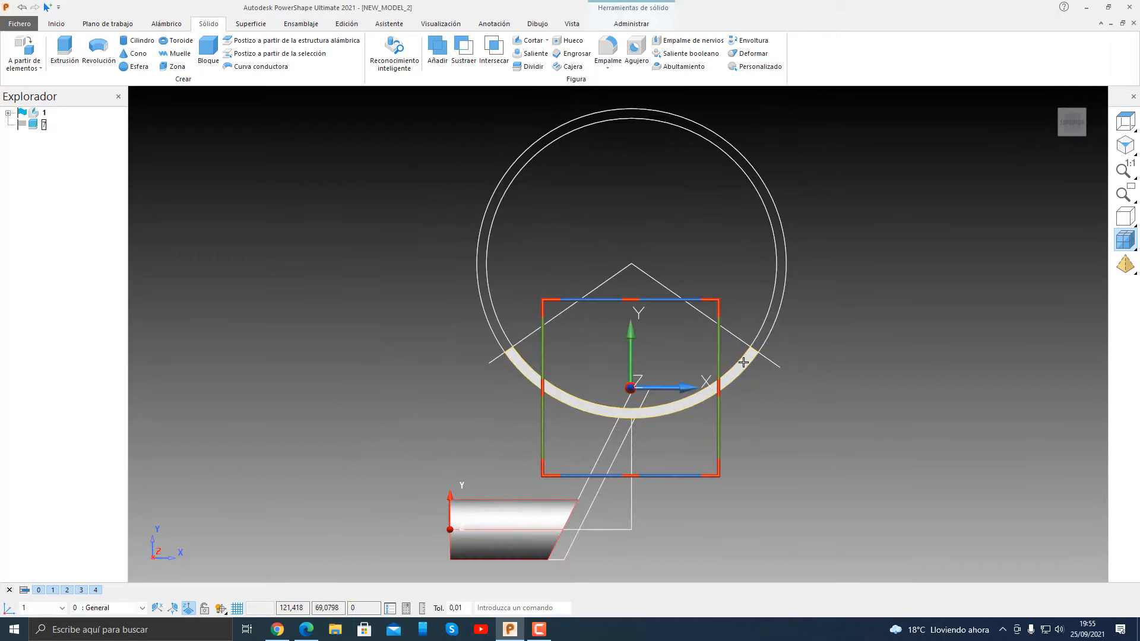
right_click(749, 361)
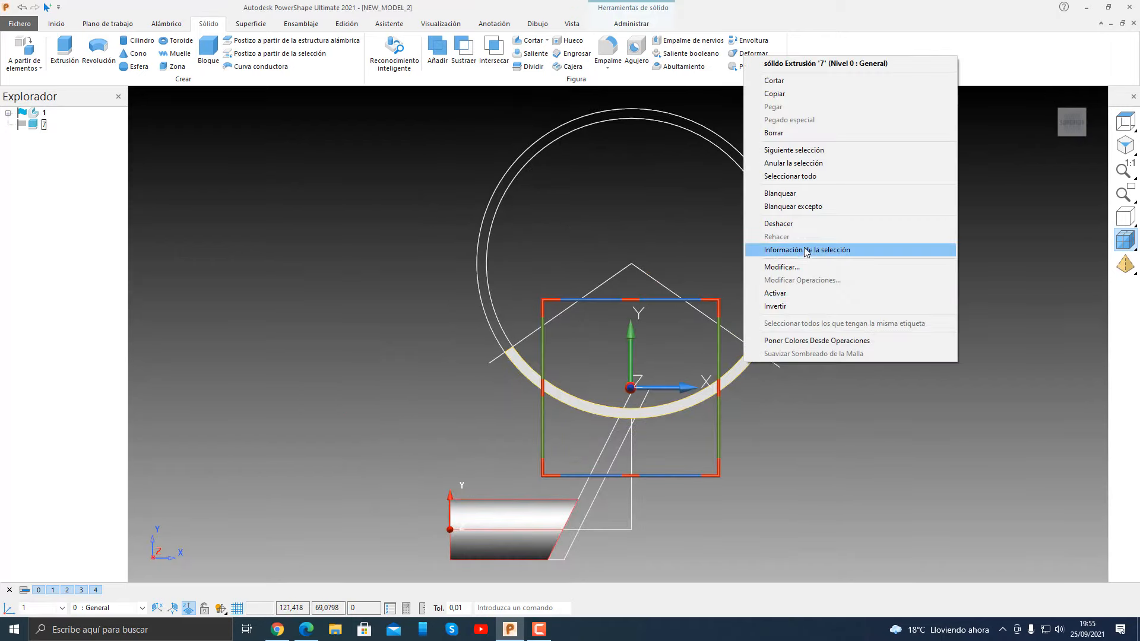
left_click(795, 193)
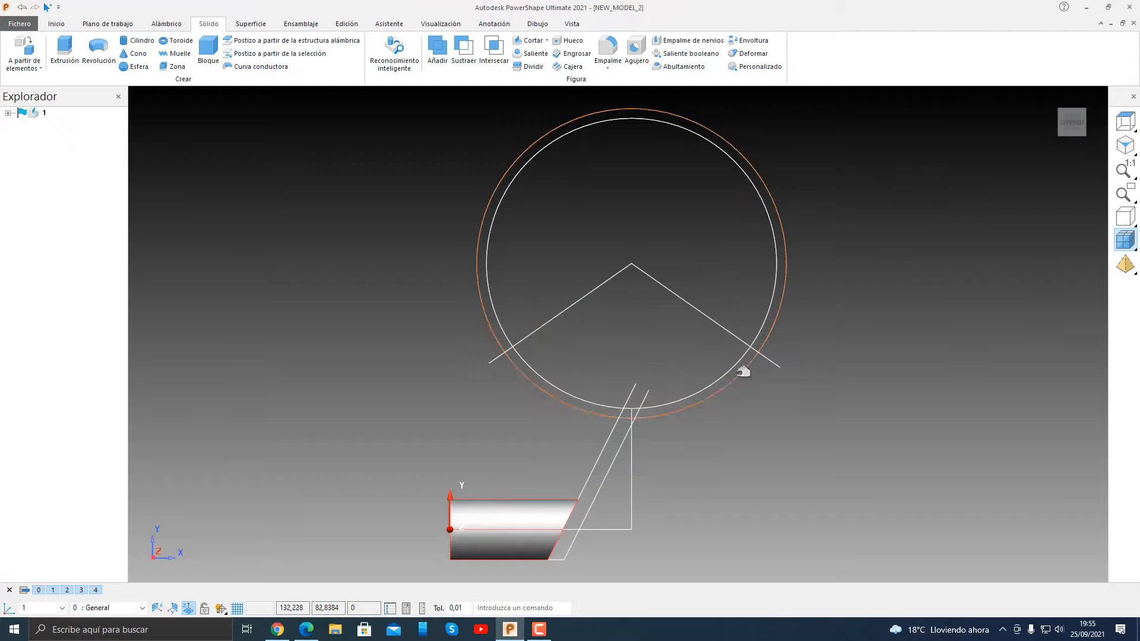
Step: Shorten both slanted lines so that their upper ends lie on the inner circle
scroll(686, 407, "up", 1)
scroll(686, 408, "up", 2)
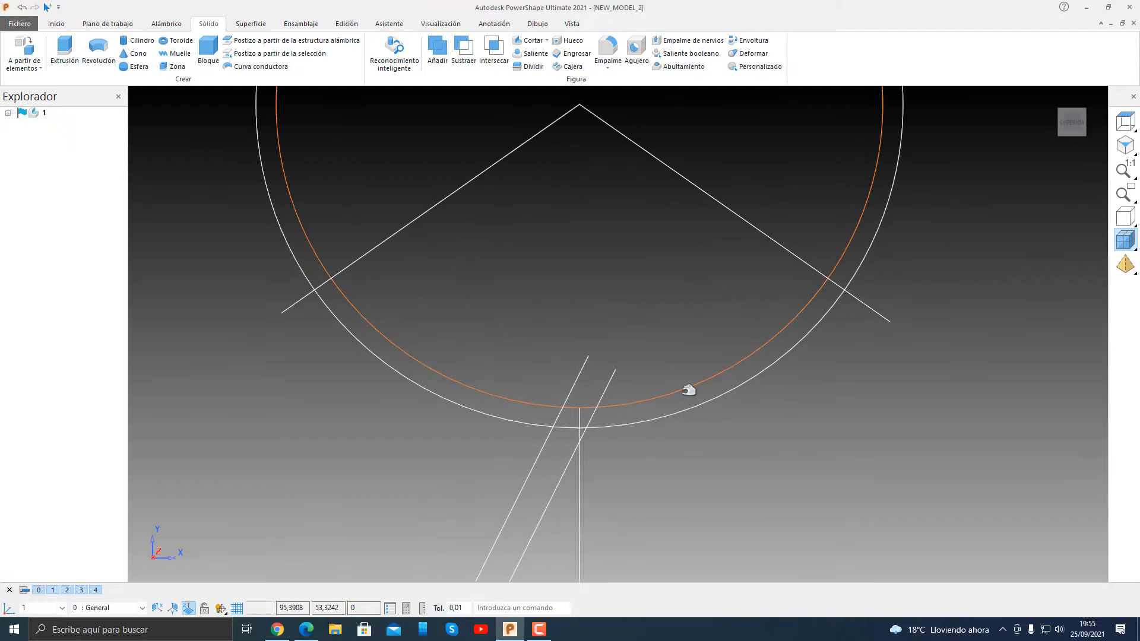
left_click(682, 410)
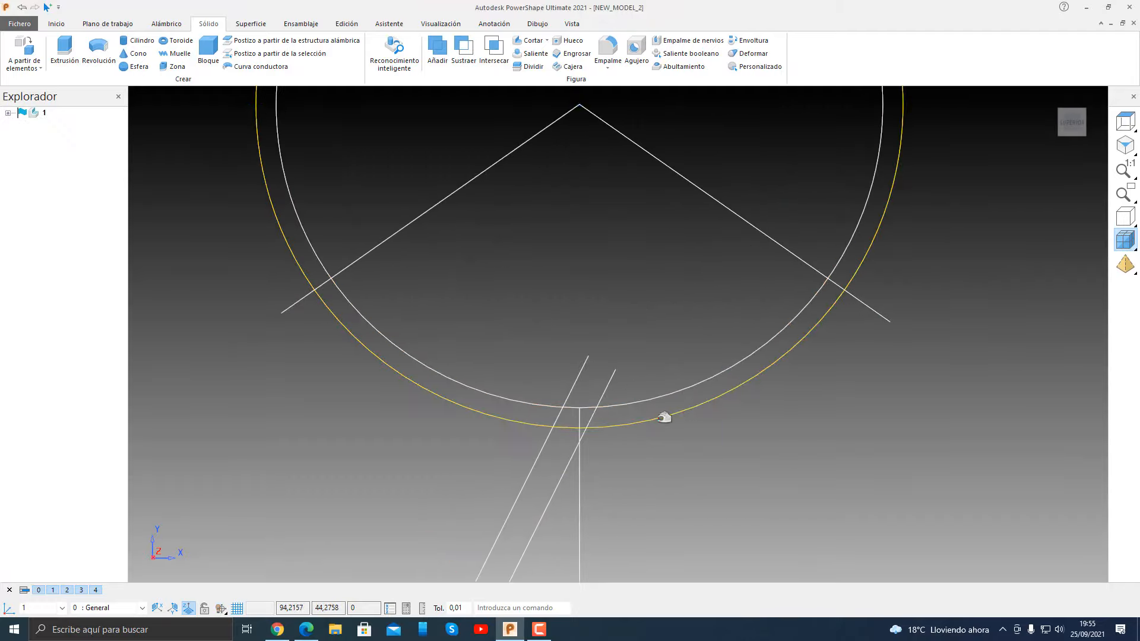
left_click(645, 401)
scroll(590, 403, "up", 1)
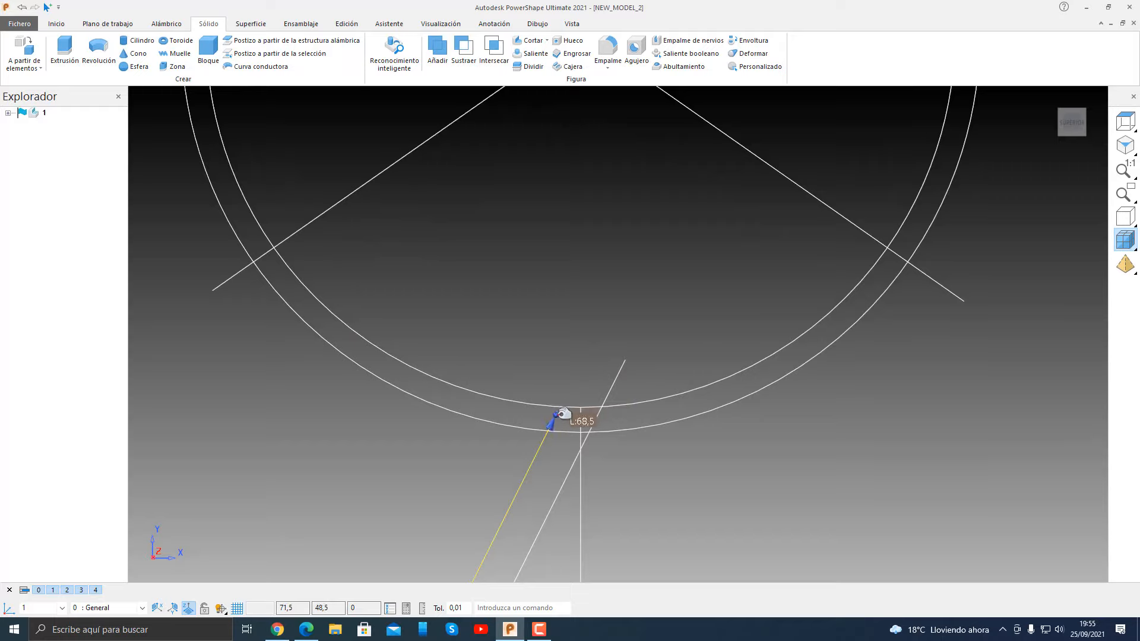
left_click_drag(560, 407, 560, 408)
left_click(730, 468)
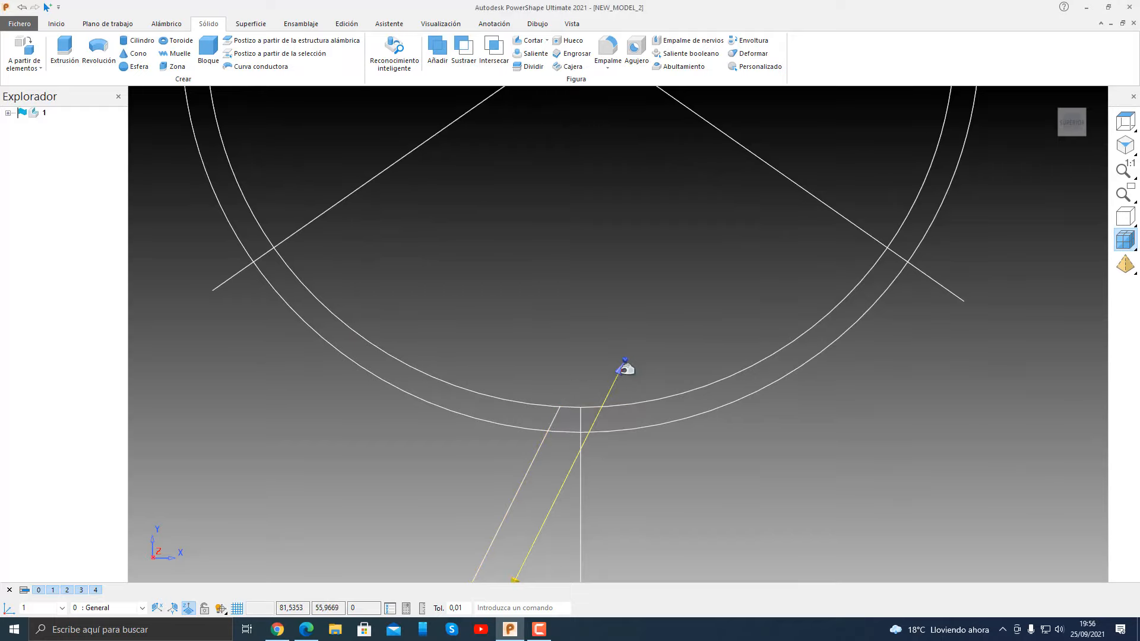
left_click_drag(602, 407, 602, 407)
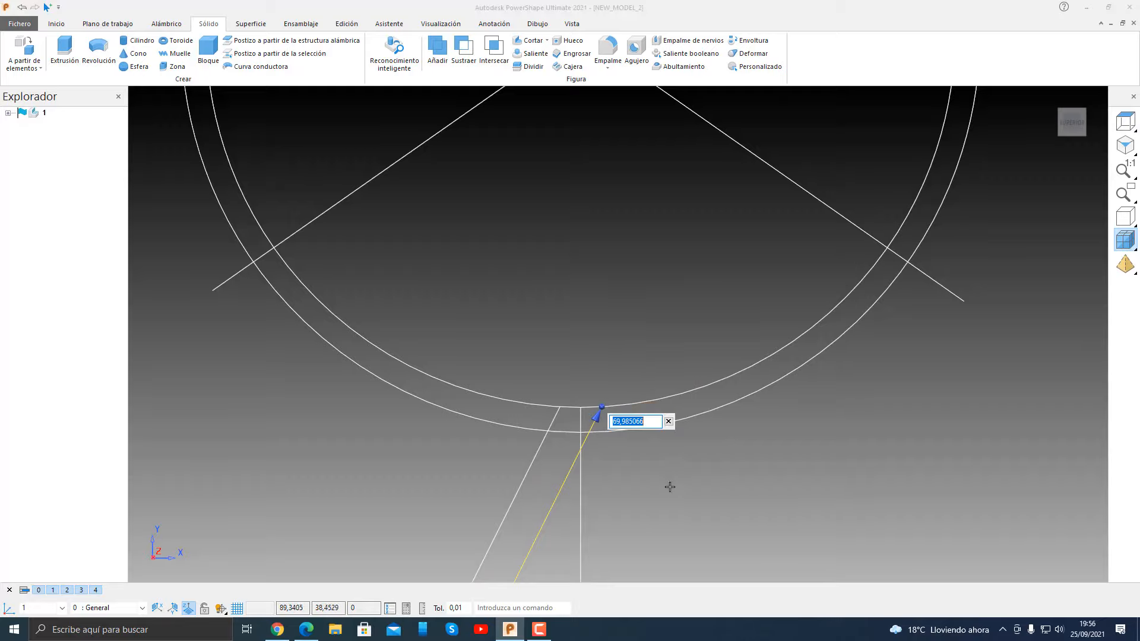
left_click(674, 487)
Step: Shorten both slanted lines to a length of 68.25, ending between the inner and outer circles
scroll(569, 429, "up", 3)
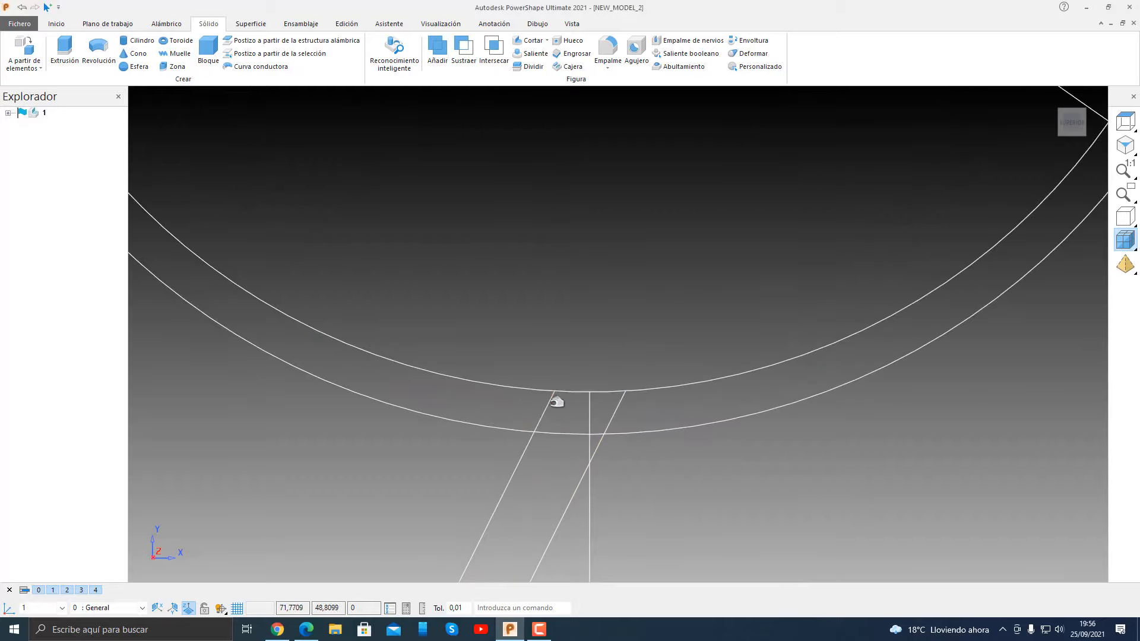
left_click_drag(560, 390, 546, 412)
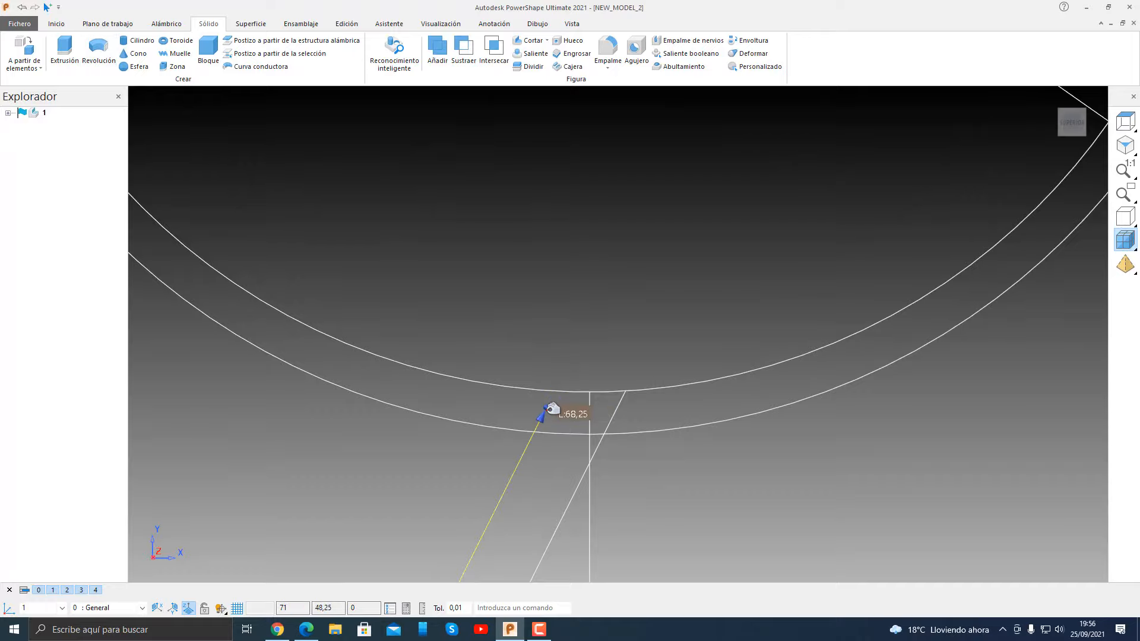
left_click_drag(552, 410, 548, 409)
left_click(623, 395)
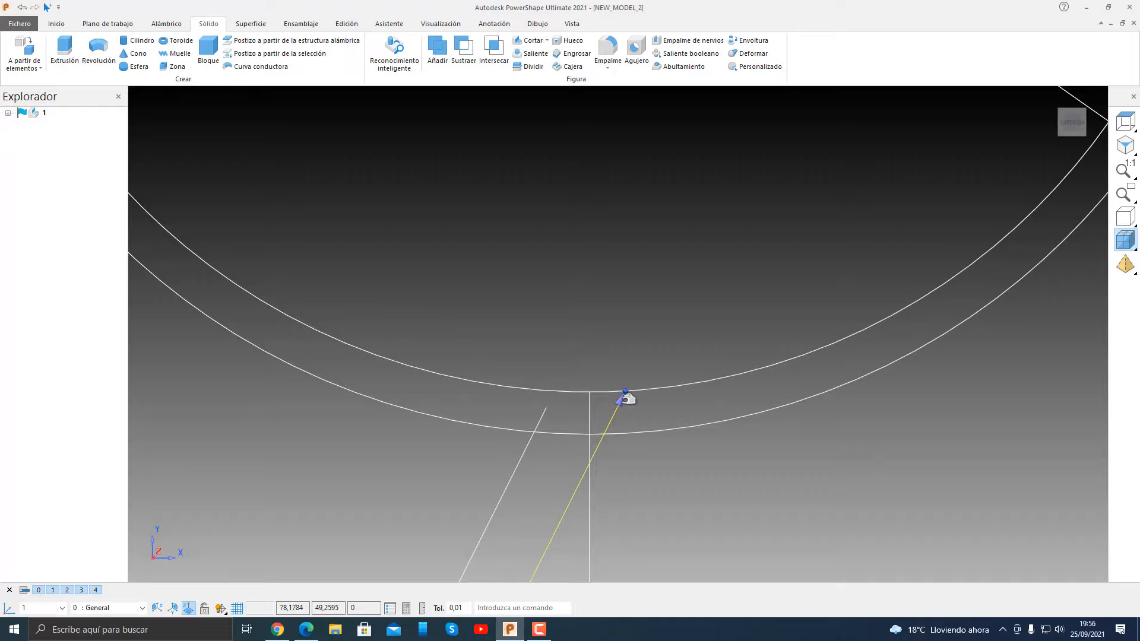
left_click_drag(549, 406, 618, 407)
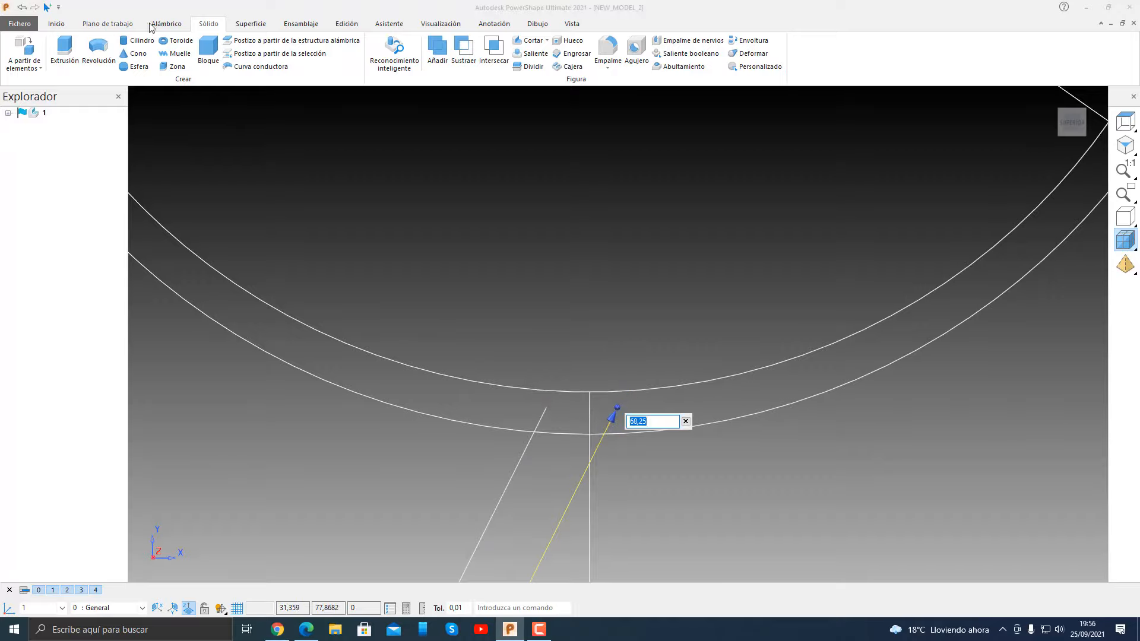
Step: Draw a straight line joining the upper ends of the two slanted lines
left_click(167, 24)
left_click(17, 51)
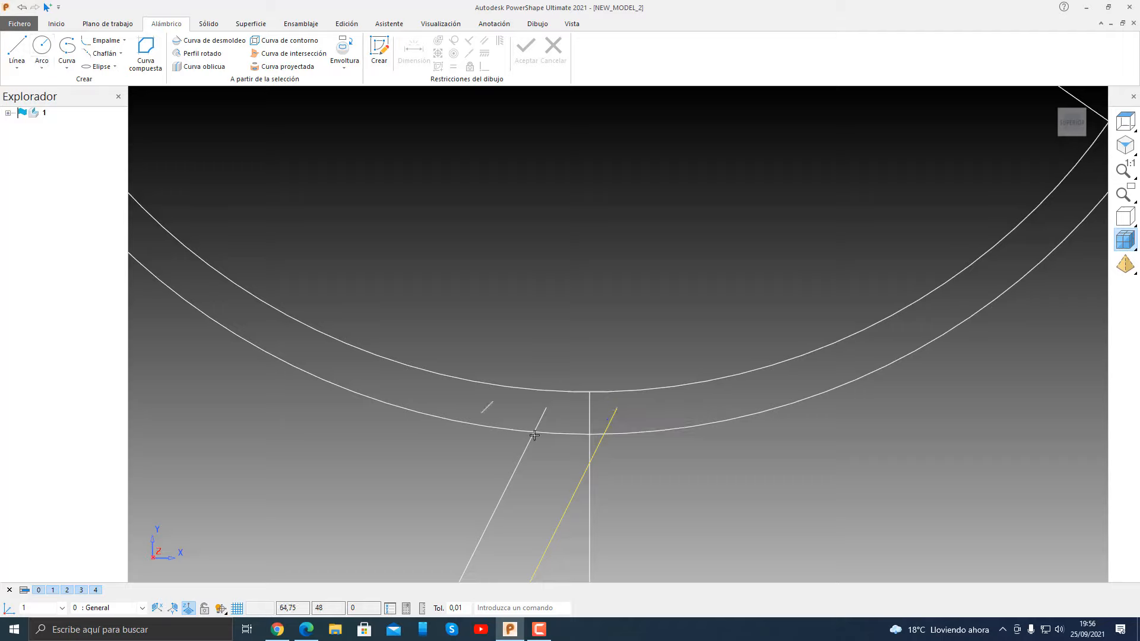
left_click(547, 407)
left_click(618, 407)
scroll(528, 409, "down", 3)
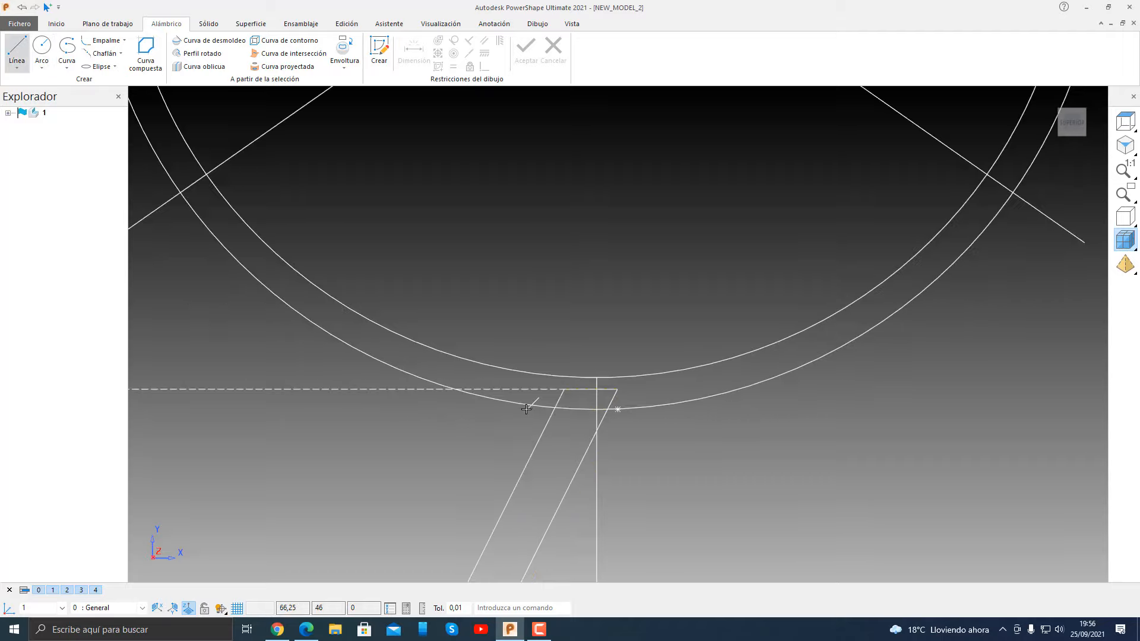
Step: Start a composite curve along the slanted arm profile's short upper edge and the slanted line nearest the cylinder
scroll(528, 408, "down", 2)
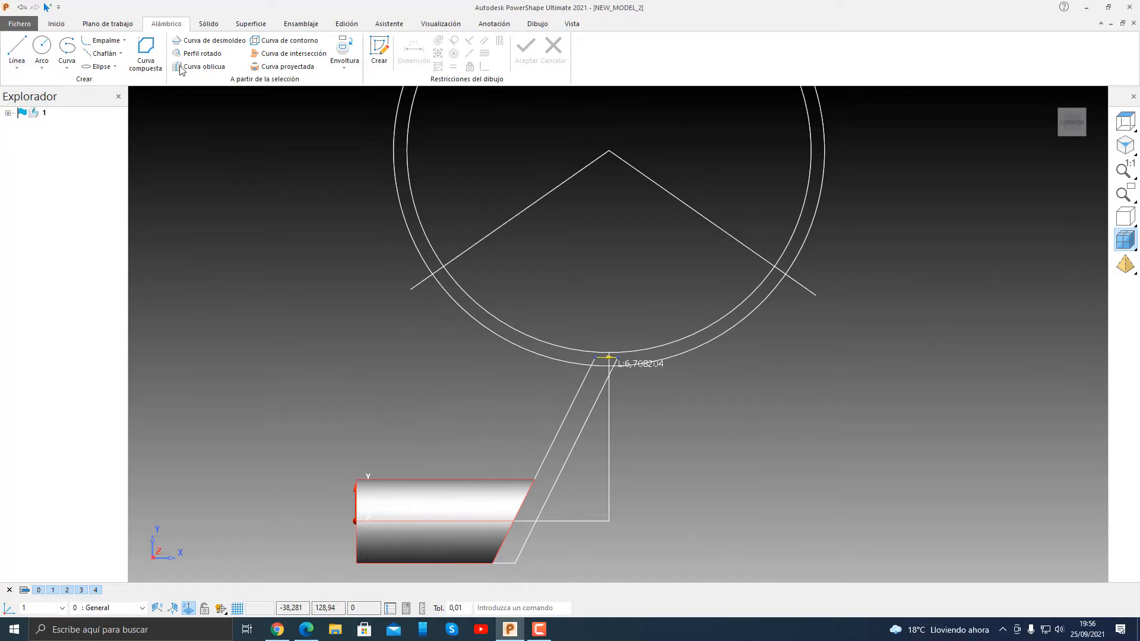
left_click(146, 52)
middle_click_drag(695, 446, 427, 350)
scroll(602, 350, "up", 2)
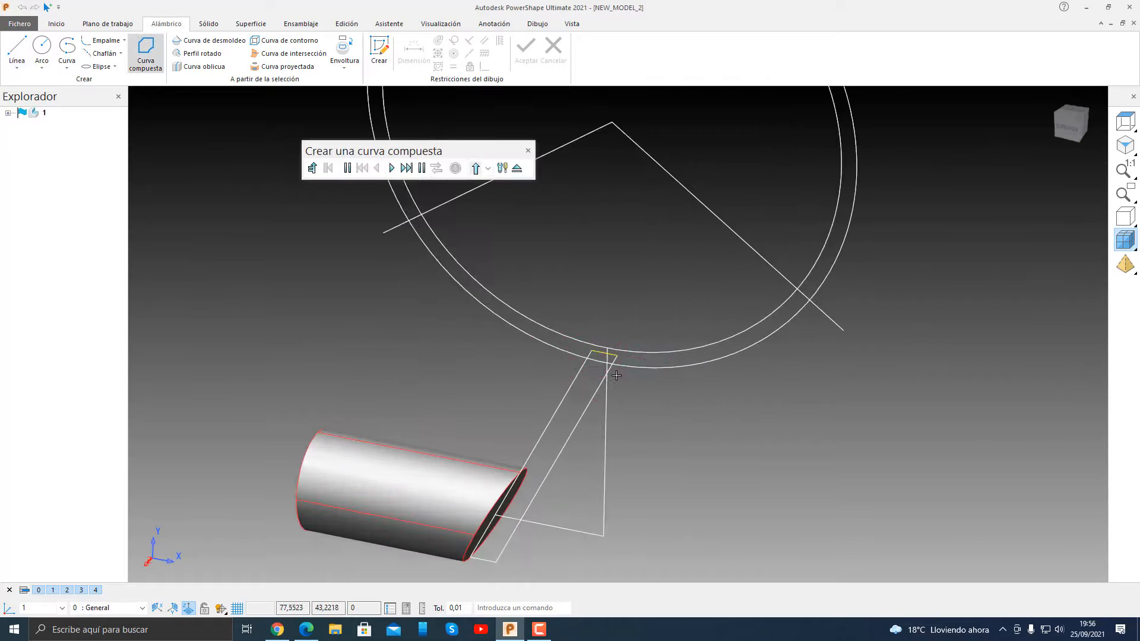
left_click(601, 348)
scroll(578, 367, "up", 3)
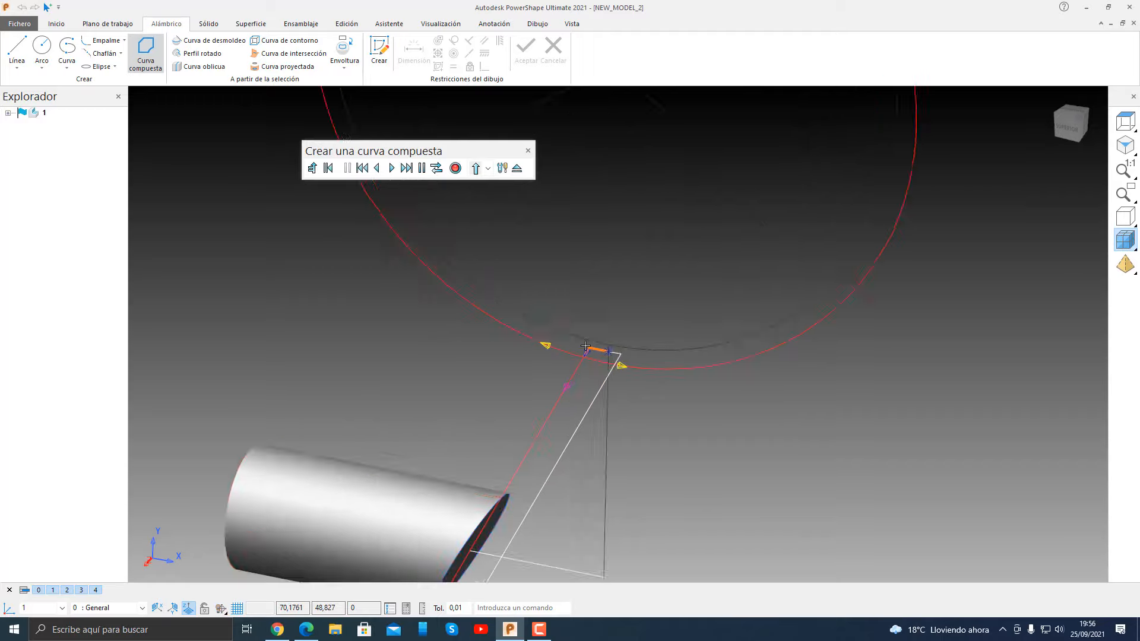
left_click(568, 377)
scroll(579, 391, "down", 5)
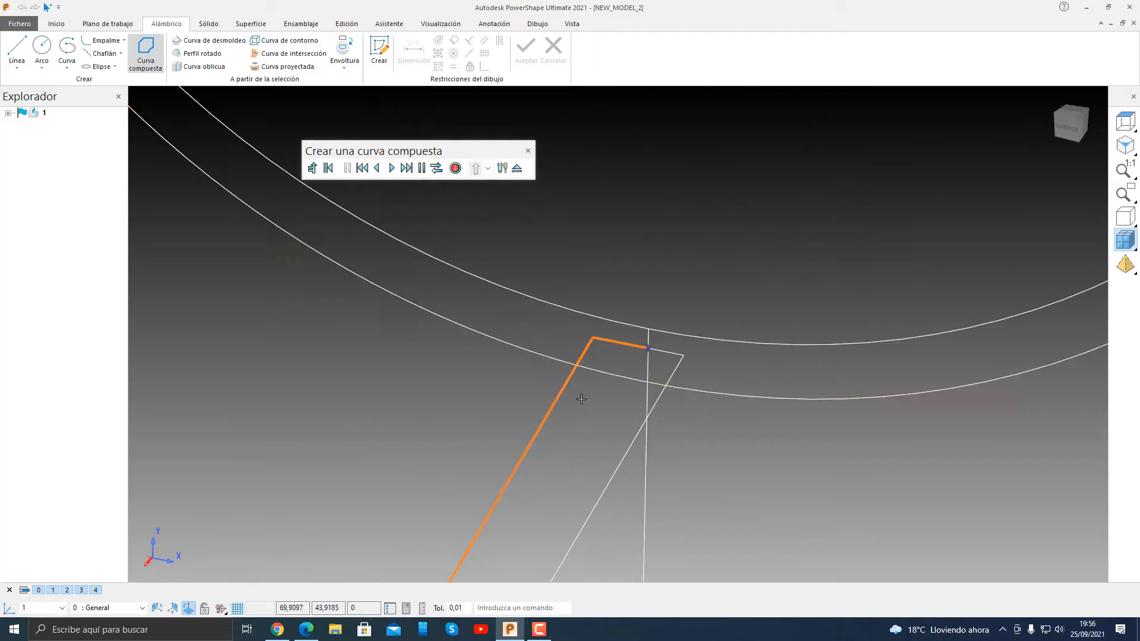
scroll(523, 550, "up", 2)
scroll(517, 478, "up", 2)
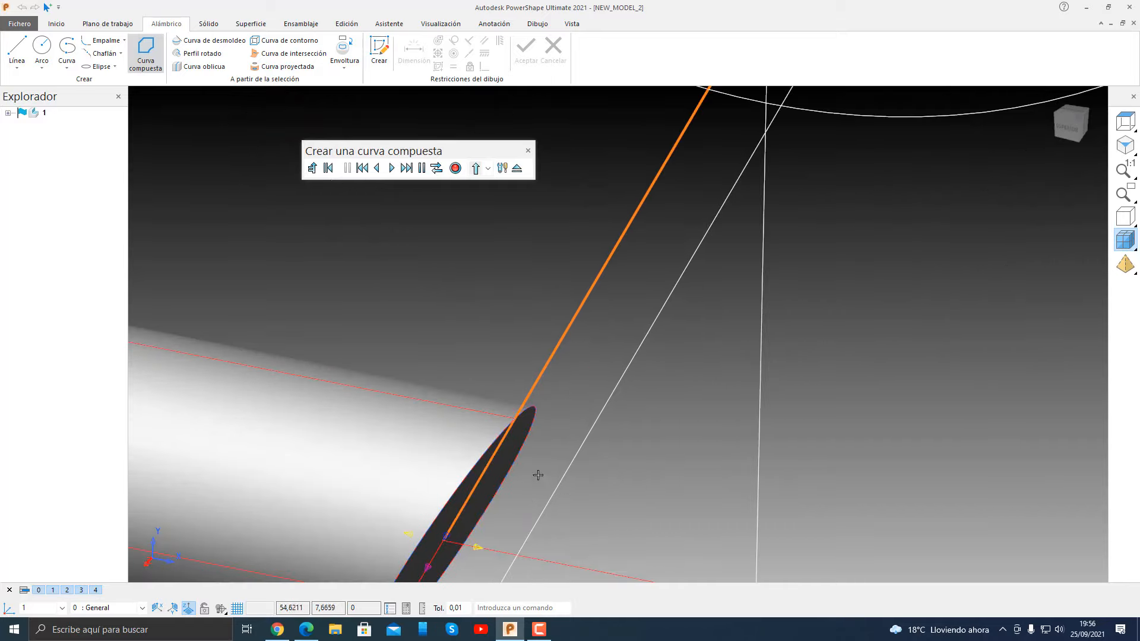
Step: Continue the composite curve around the arm profile's lower edge and outer slanted line to its starting edge, and save the closed curve
middle_click_drag(538, 475, 546, 339, "shift")
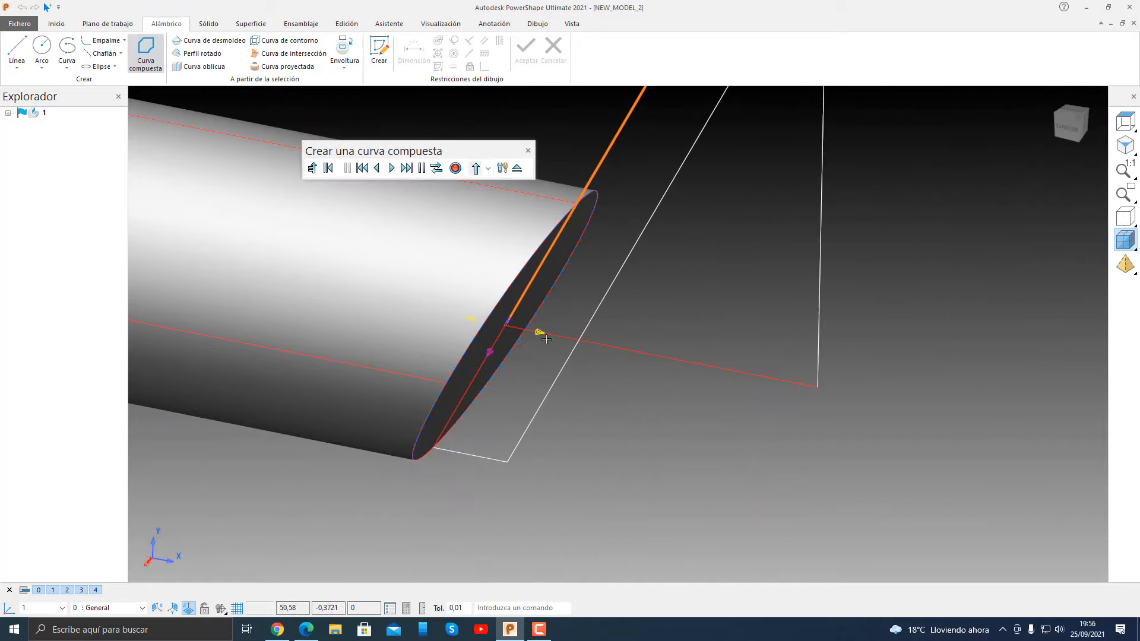
left_click(478, 370)
left_click(489, 458)
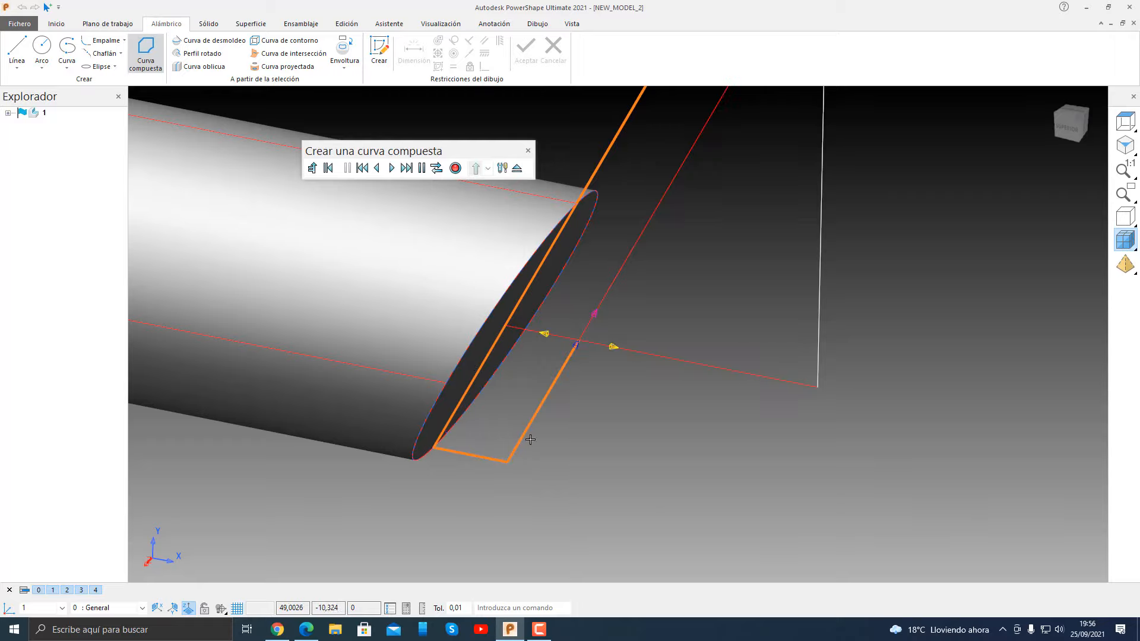
left_click(603, 302)
middle_click_drag(733, 106, 608, 564, "shift")
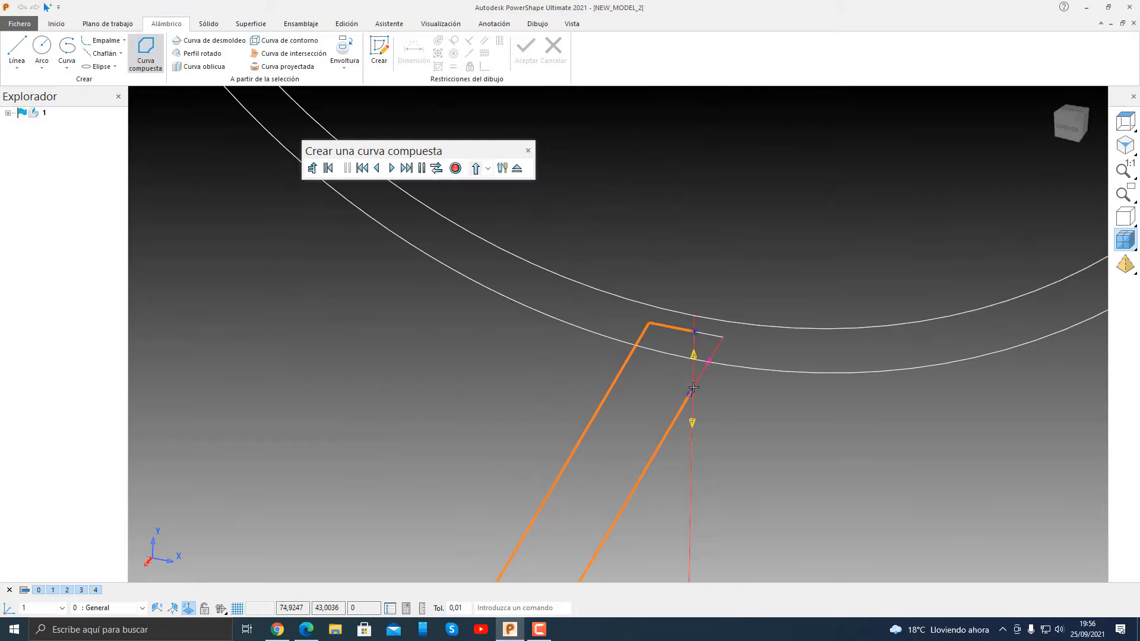
left_click(701, 376)
left_click(715, 349)
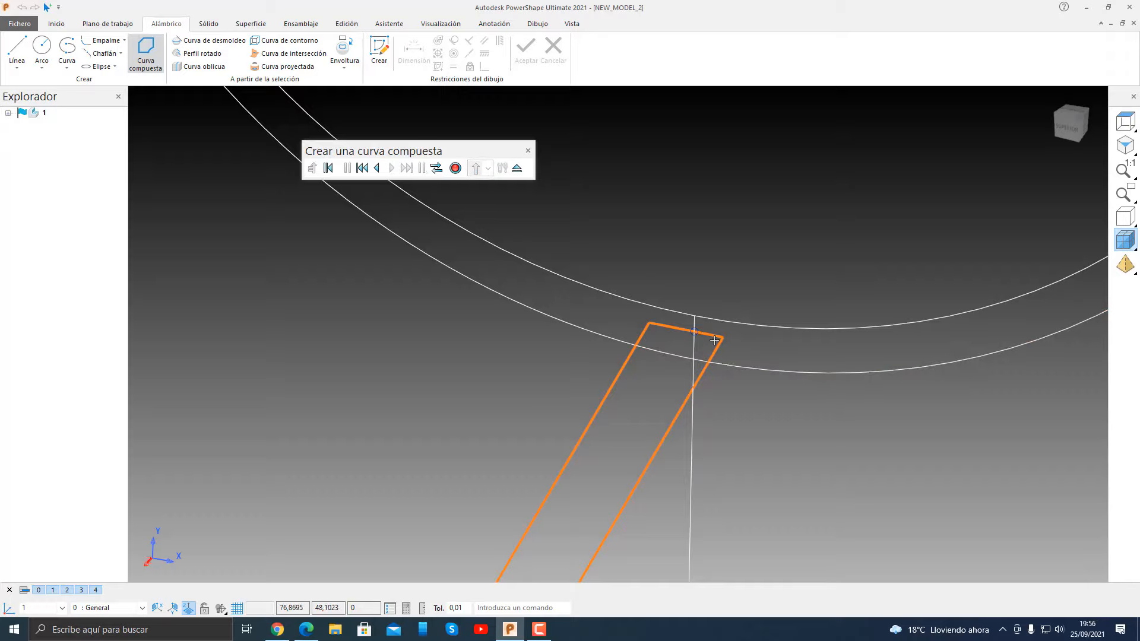
left_click(517, 168)
Step: Extrude the closed arm profile as a solid with equal lengths in both directions, shortened to roughly the cylinder's width
scroll(659, 346, "down", 1)
scroll(659, 346, "down", 5)
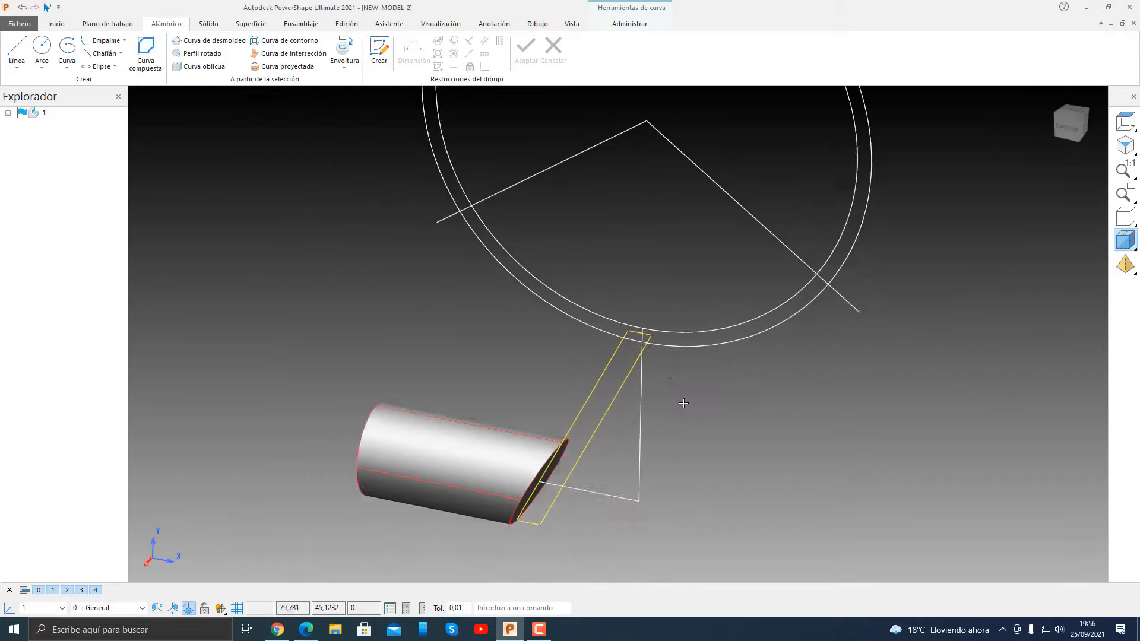
middle_click_drag(719, 426, 640, 393, "shift")
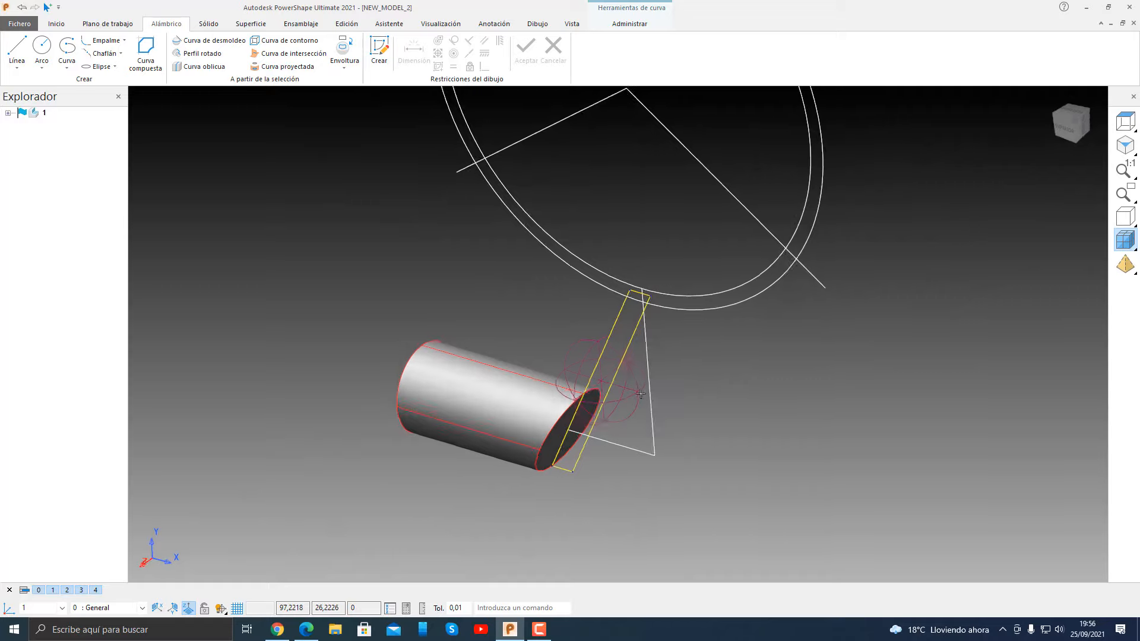
left_click(209, 24)
left_click(65, 49)
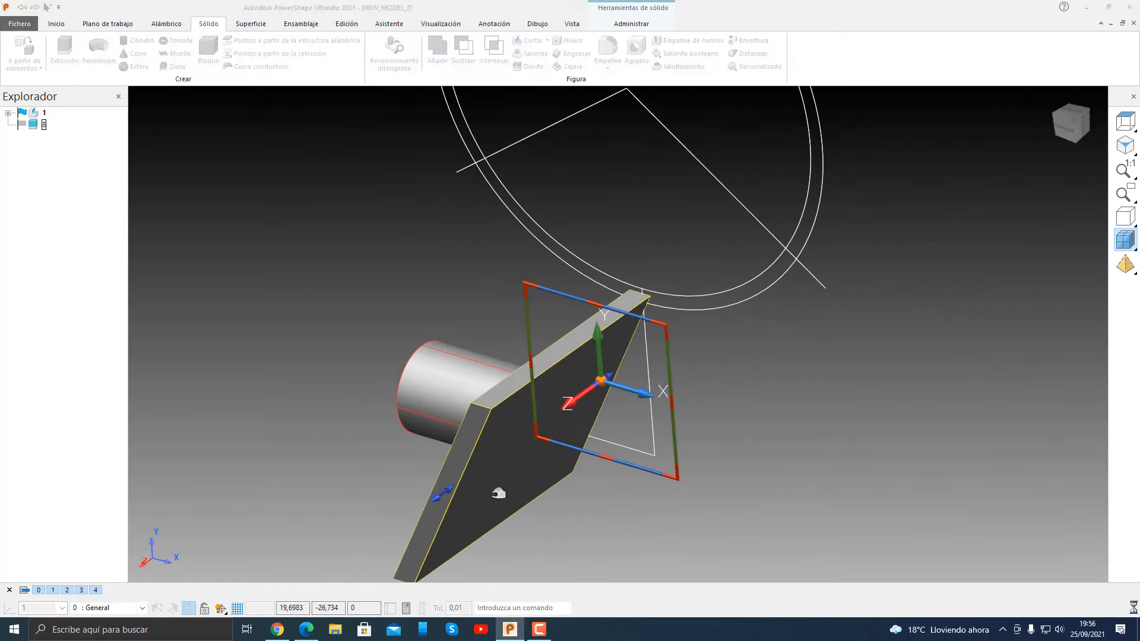
left_click(868, 438)
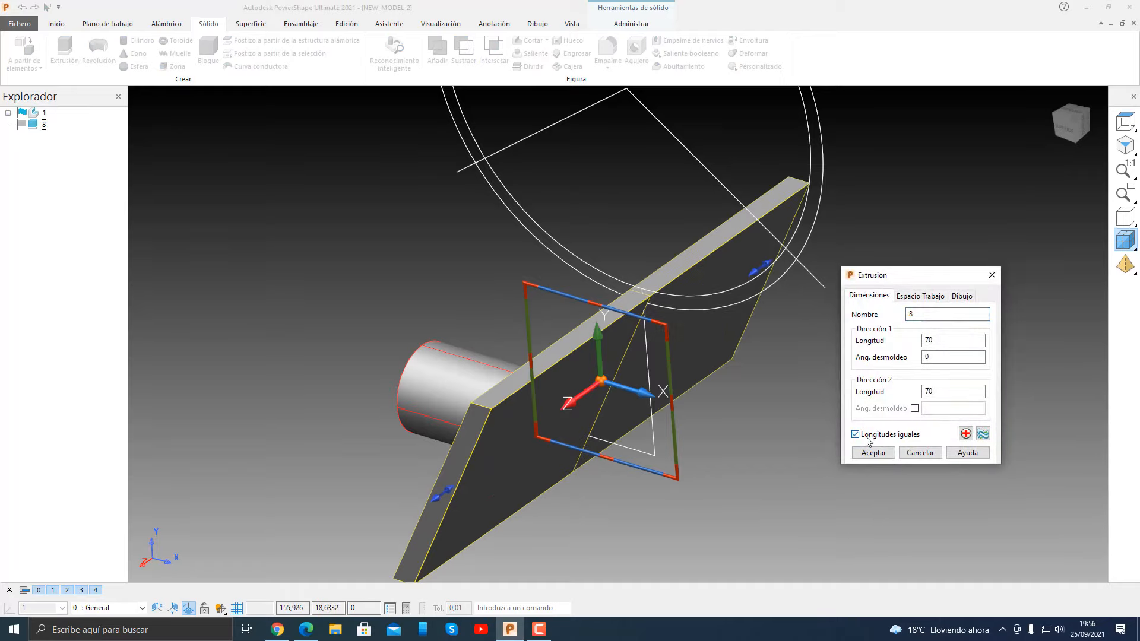
left_click(872, 453)
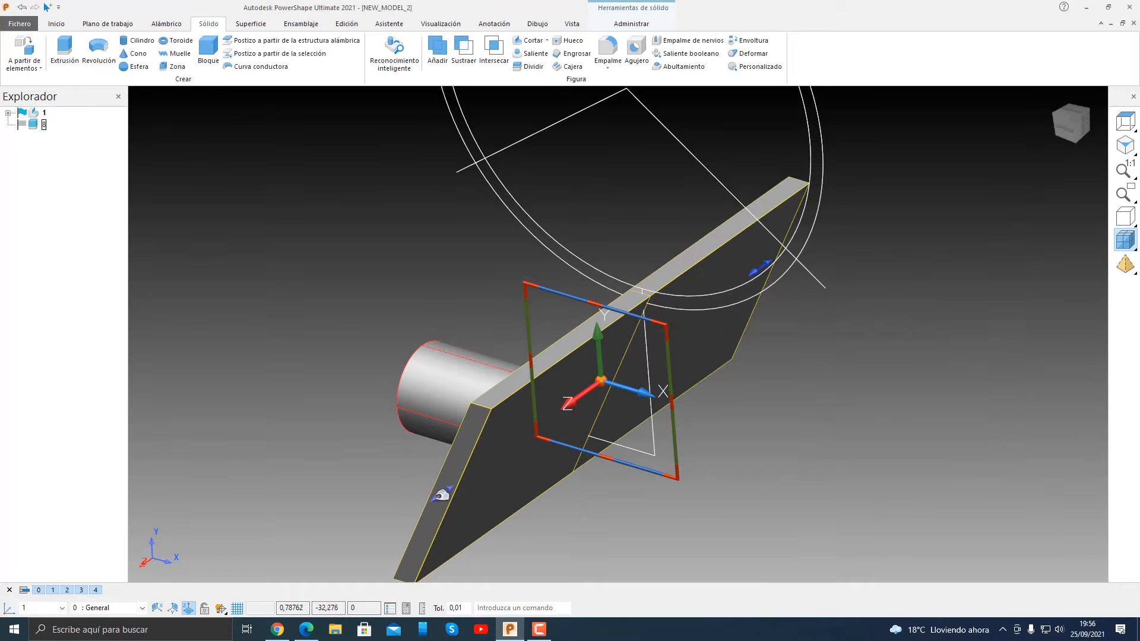
left_click_drag(442, 494, 541, 447)
left_click(480, 535)
Step: Unblank the curved cradle solid and clear the selection
middle_click_drag(429, 476, 658, 182)
middle_click_drag(521, 319, 791, 289)
middle_click_drag(723, 353, 383, 405)
right_click(383, 406)
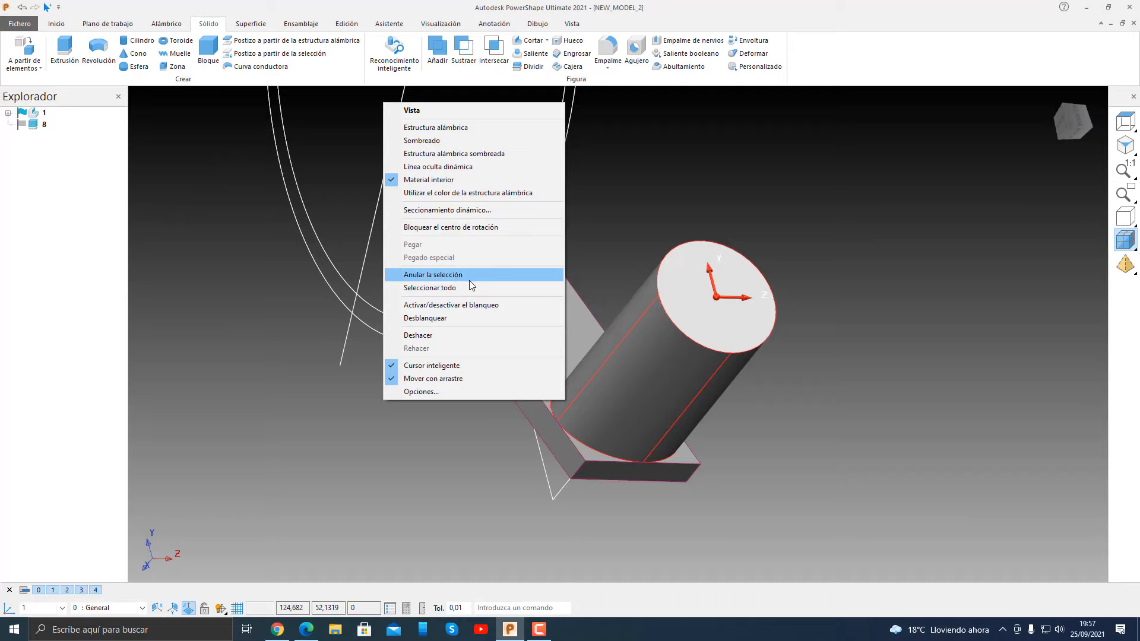
left_click(469, 318)
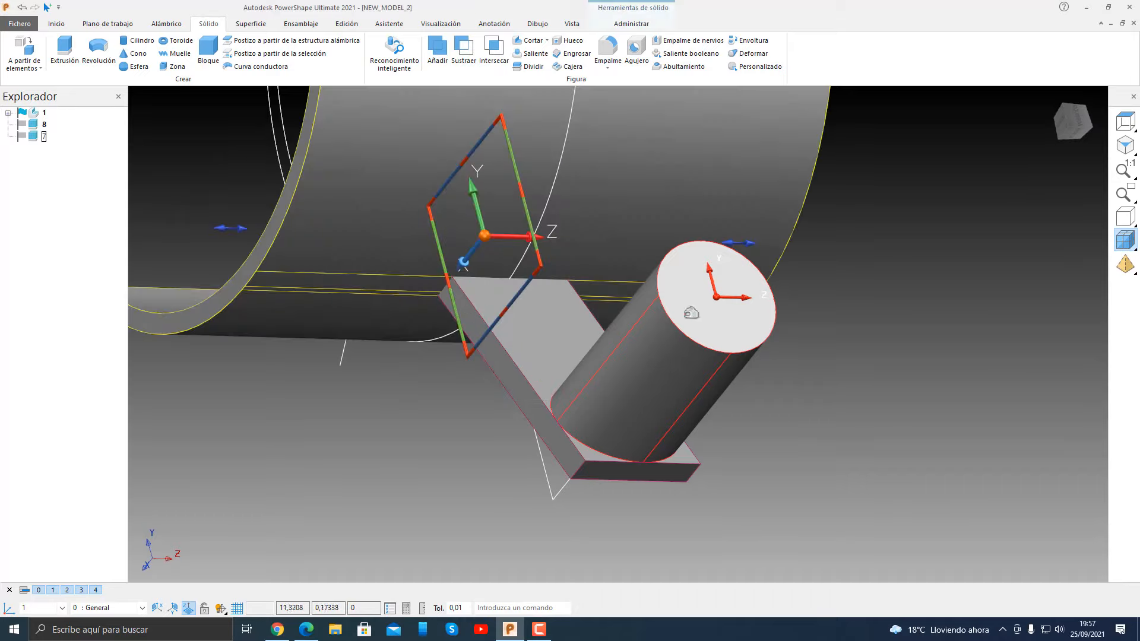
middle_click_drag(690, 313, 621, 279)
left_click(797, 364)
Step: Create a composite curve along the half of the cylinder's uncut end edge facing away from the cradle, between two opposite points
middle_click_drag(636, 363, 739, 368, "shift")
middle_click_drag(739, 368, 733, 407)
scroll(733, 406, "up", 5)
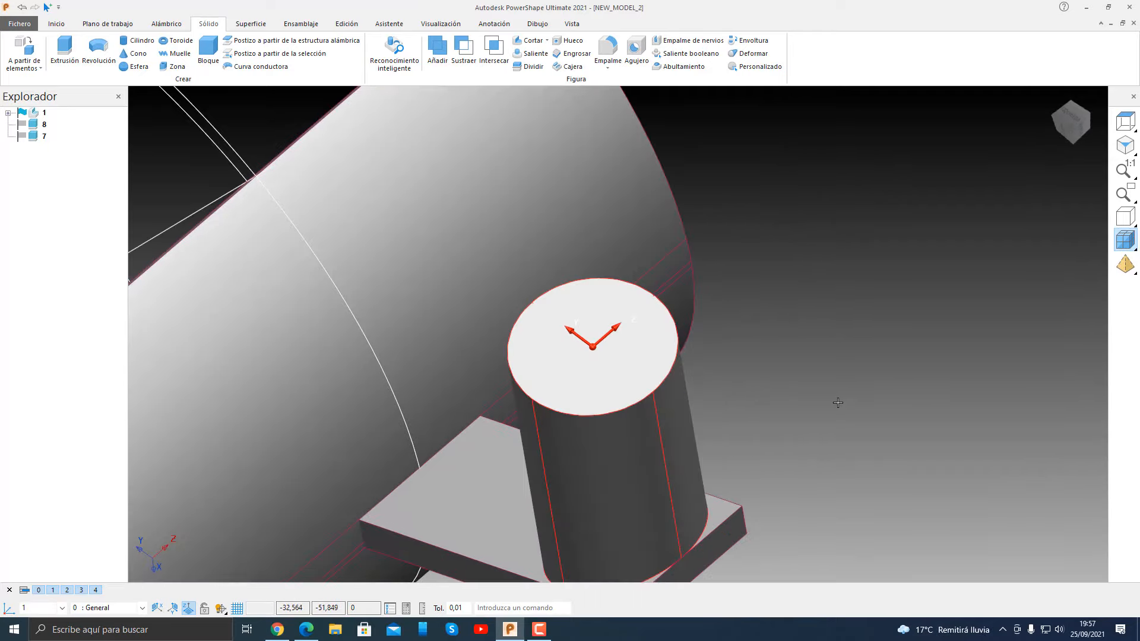
left_click(172, 25)
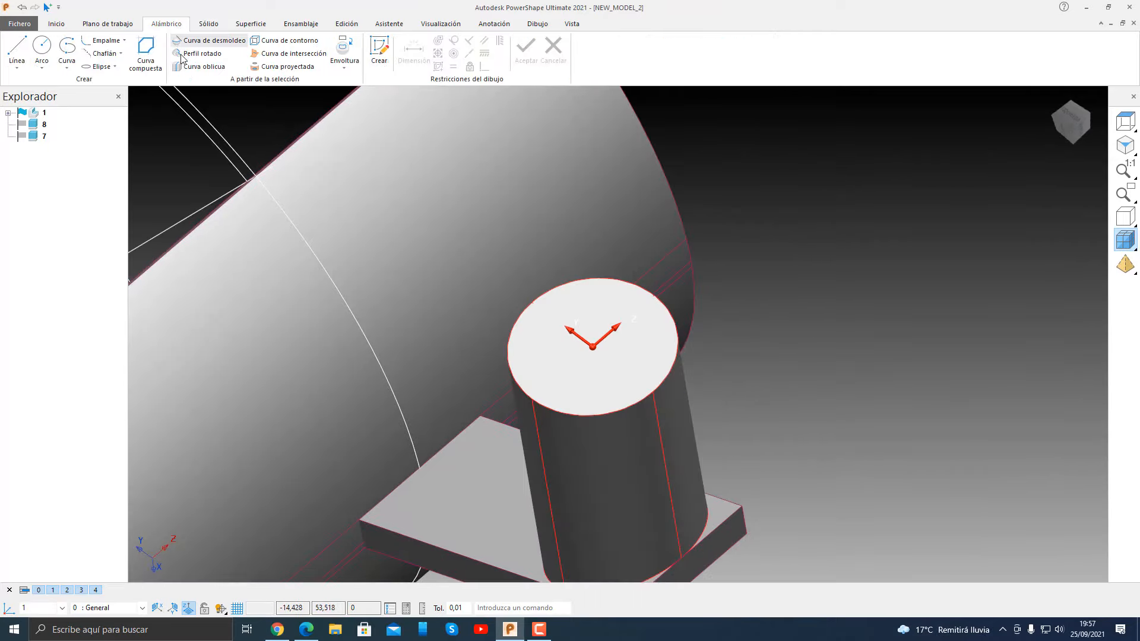
left_click(145, 51)
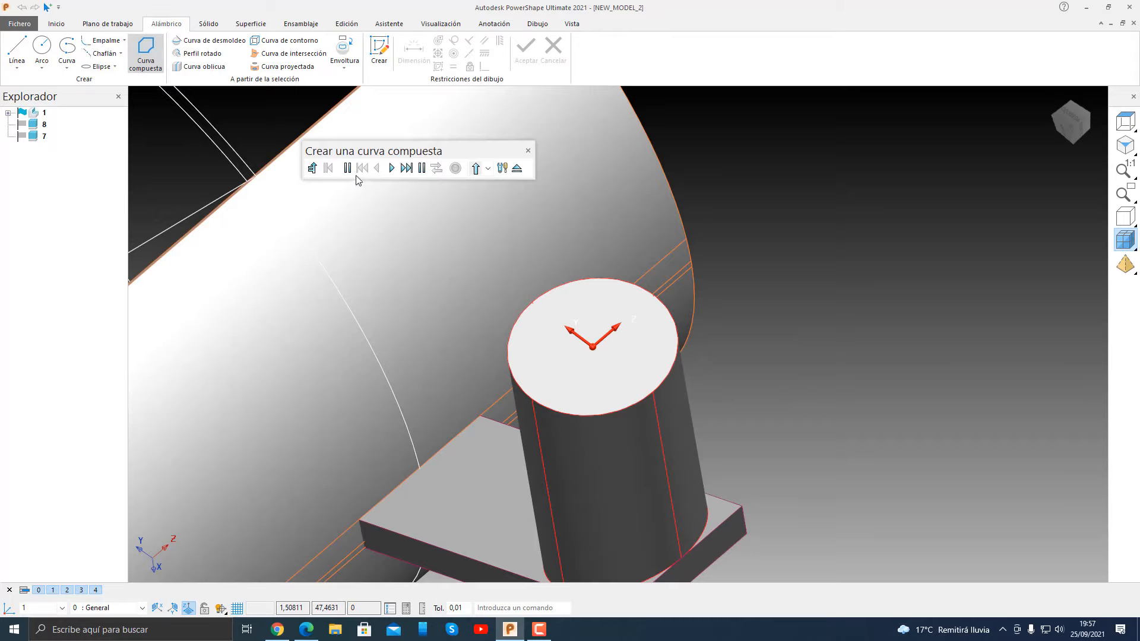
left_click(532, 400)
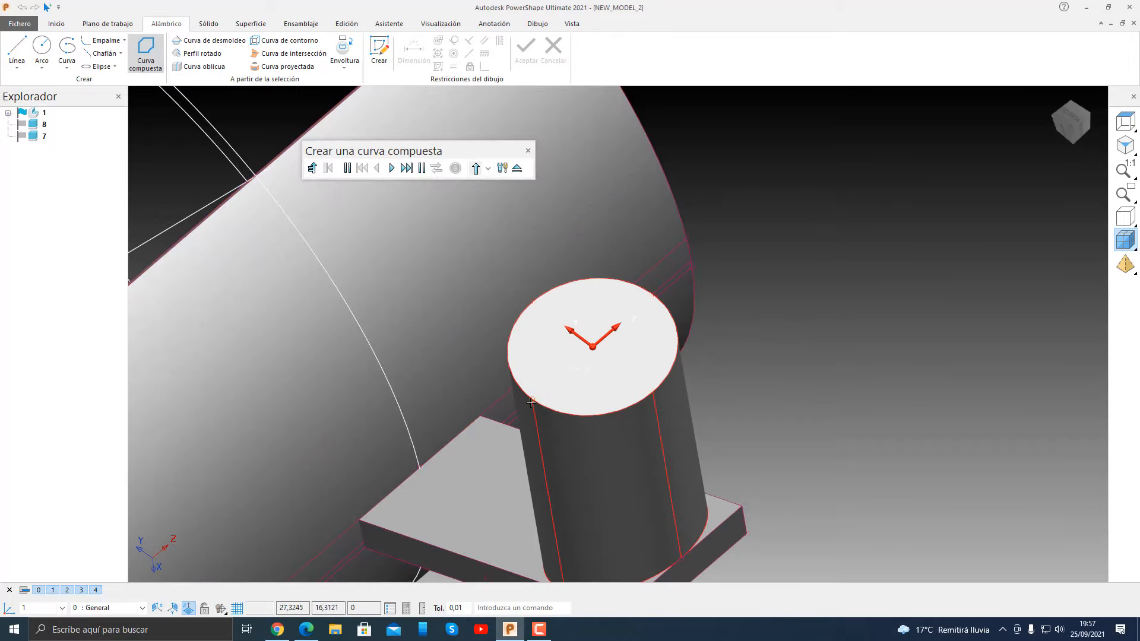
left_click(653, 294)
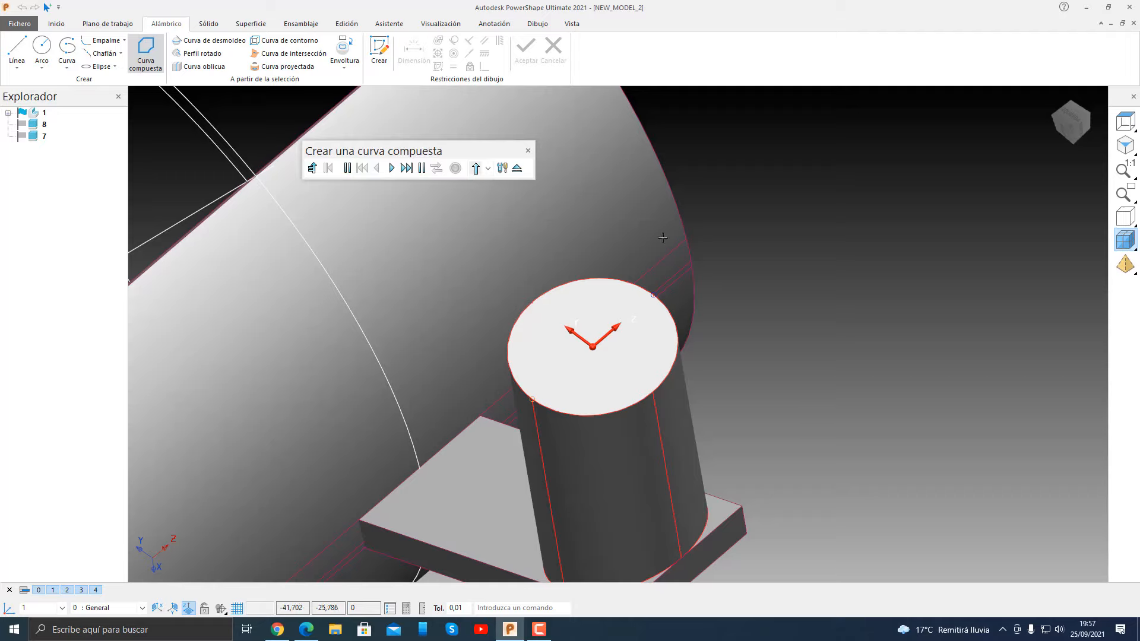
left_click(577, 415)
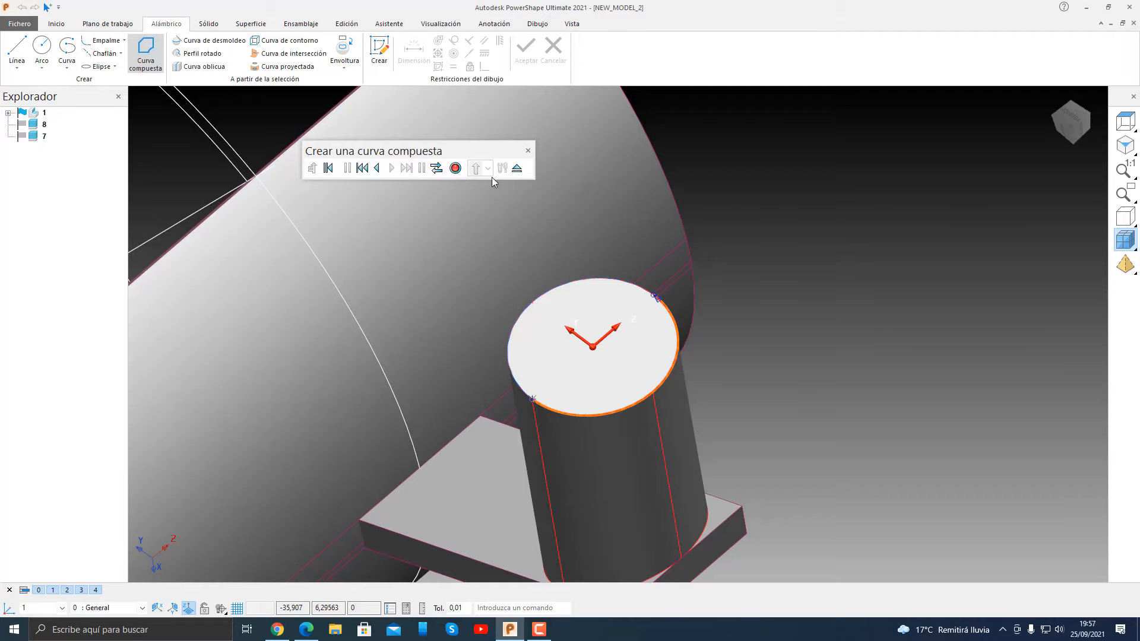
left_click(528, 150)
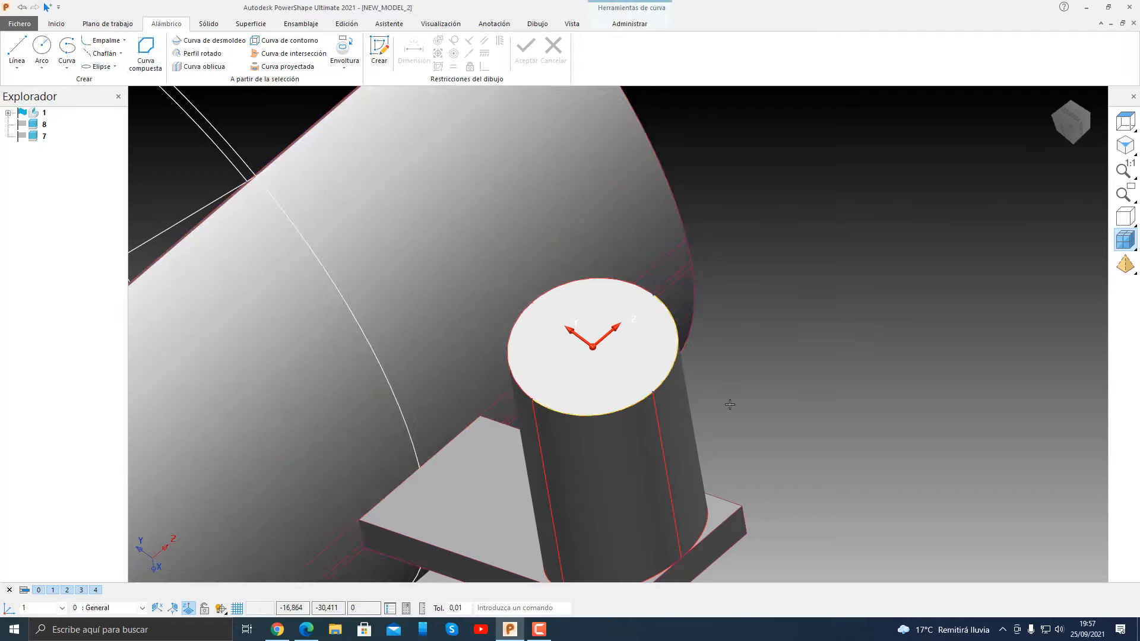
Step: Extrude the half-circle curve as a surface of length -84.5 through the arm plate and reverse the surface's side
scroll(742, 356, "down", 3)
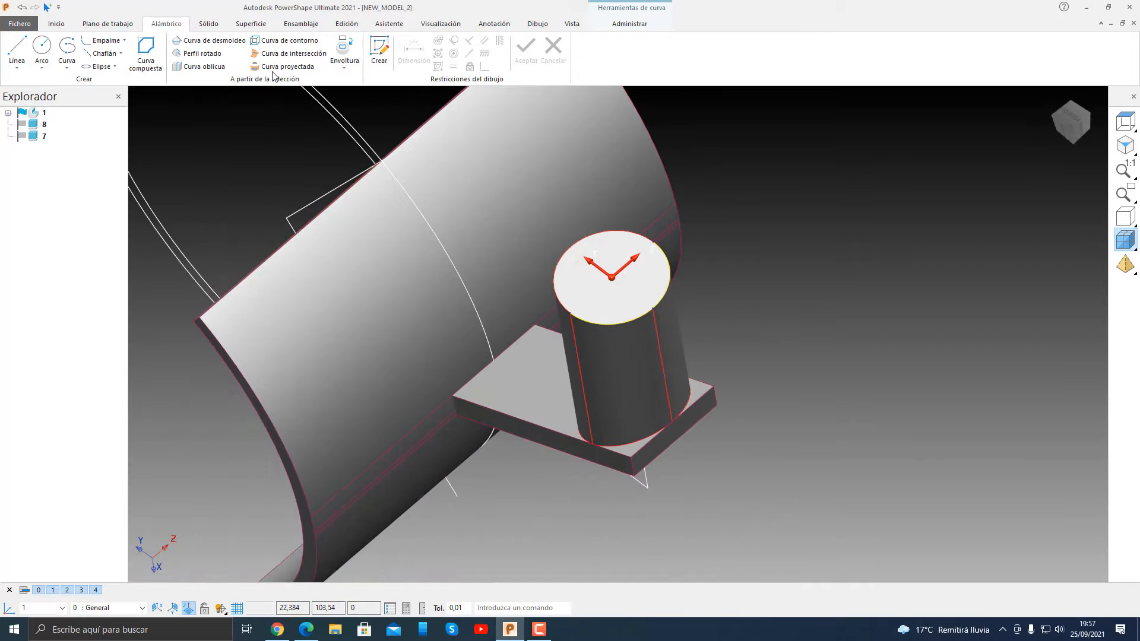
left_click(250, 24)
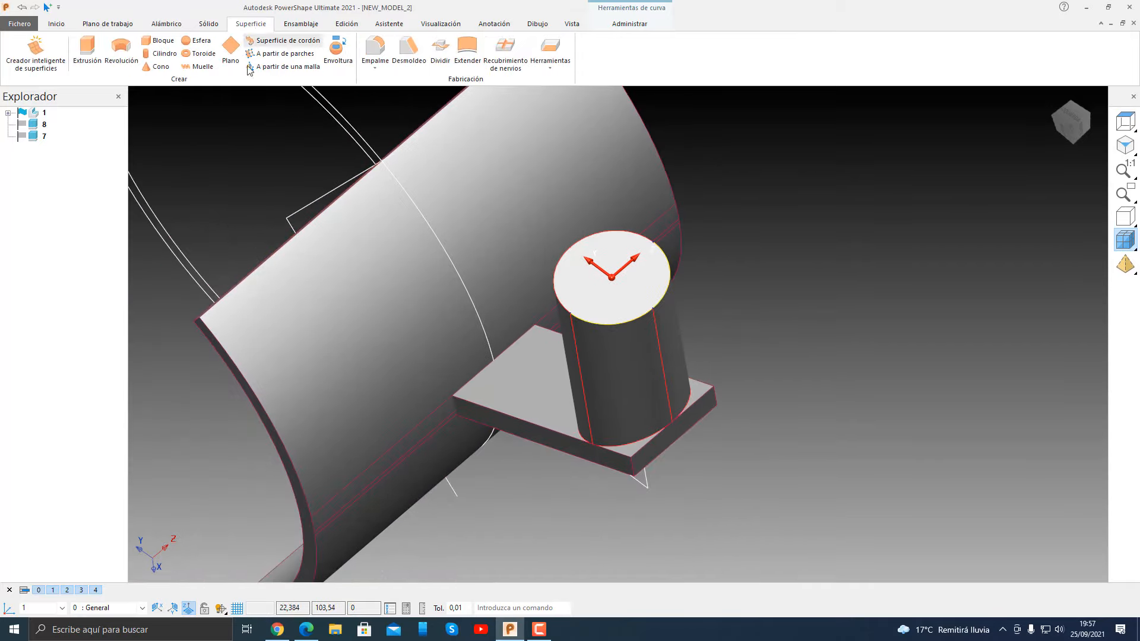
left_click(89, 56)
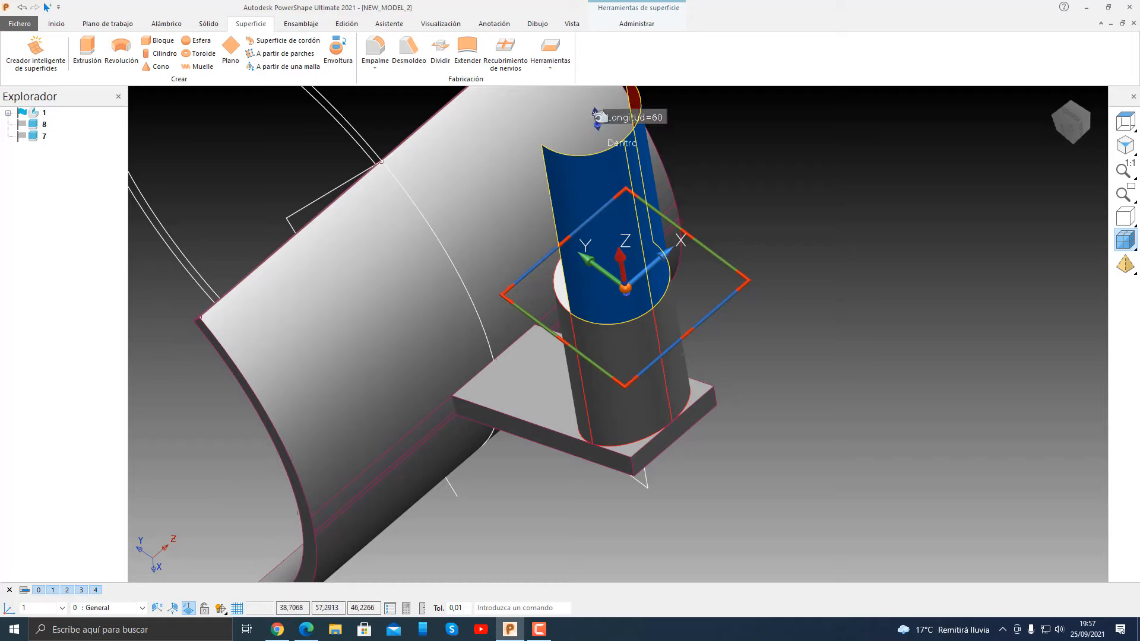
left_click_drag(596, 118, 688, 495)
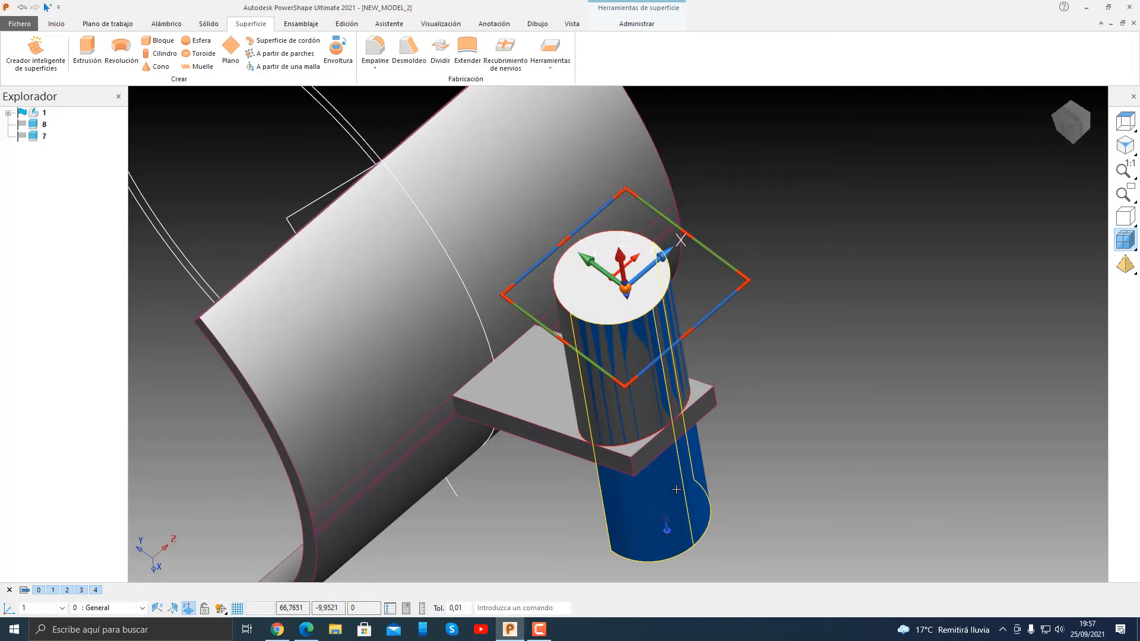
double_click(676, 489)
left_click(983, 434)
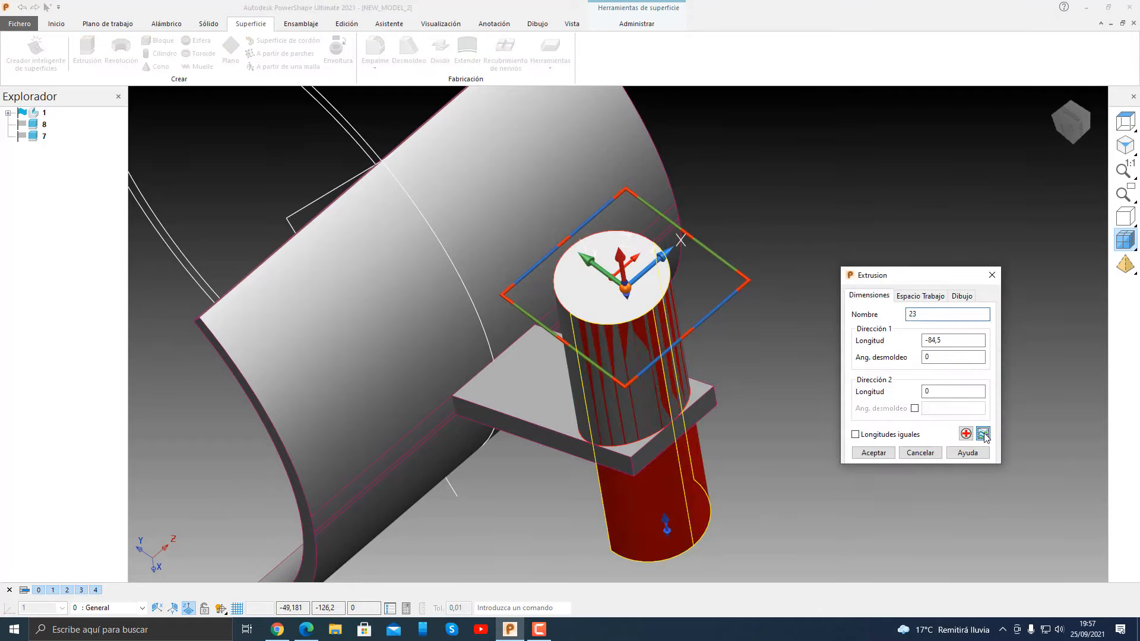
left_click(874, 453)
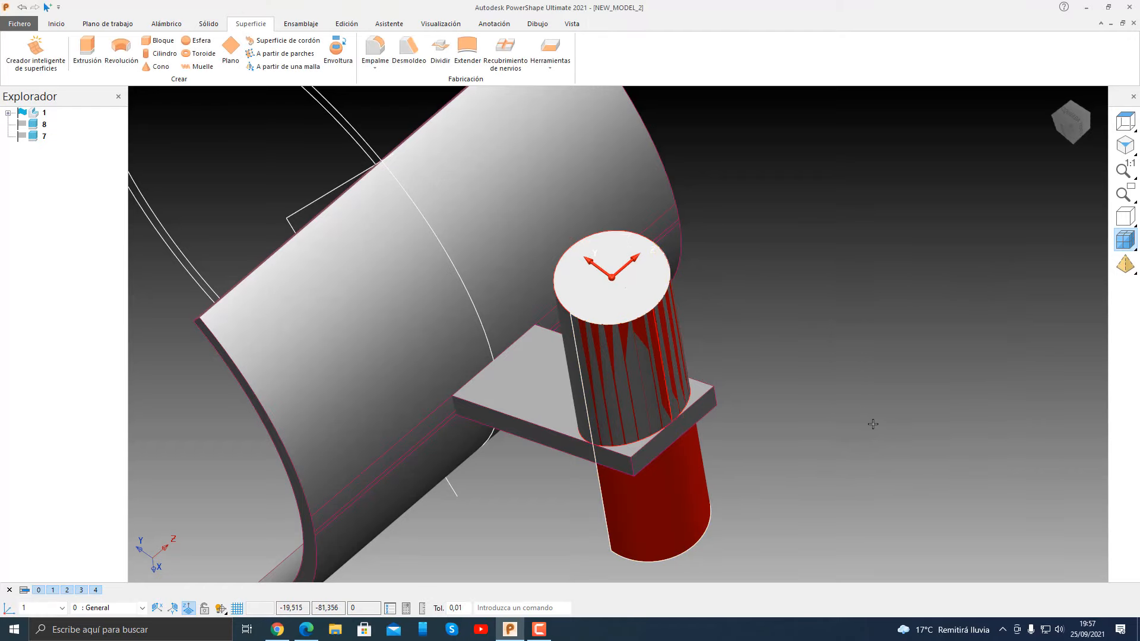
middle_click_drag(524, 267, 758, 308)
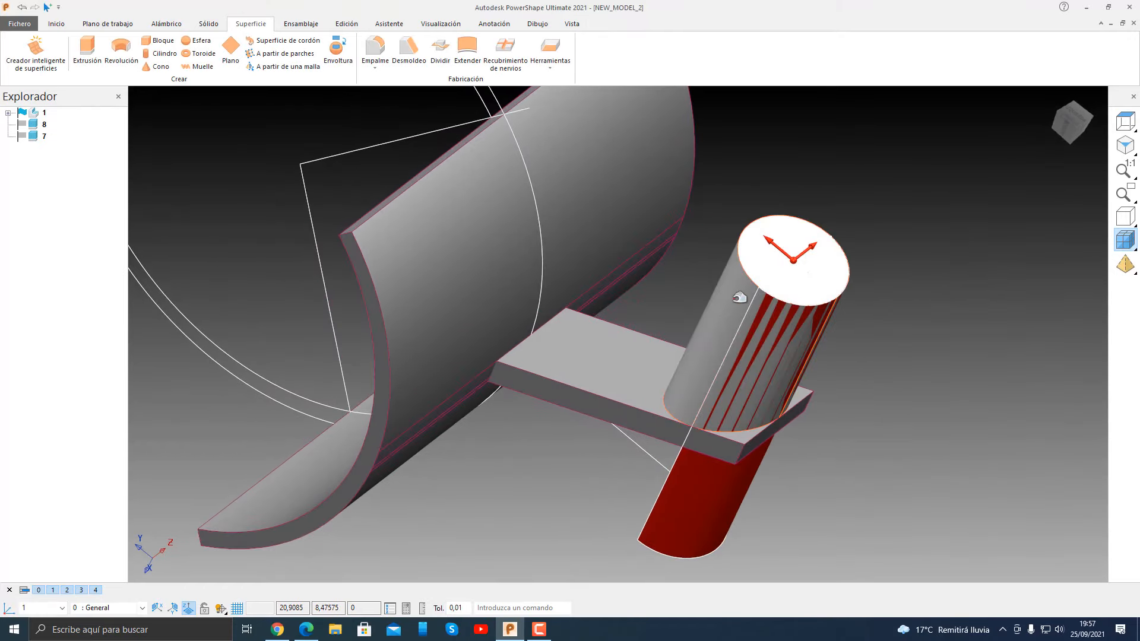
left_click(734, 298)
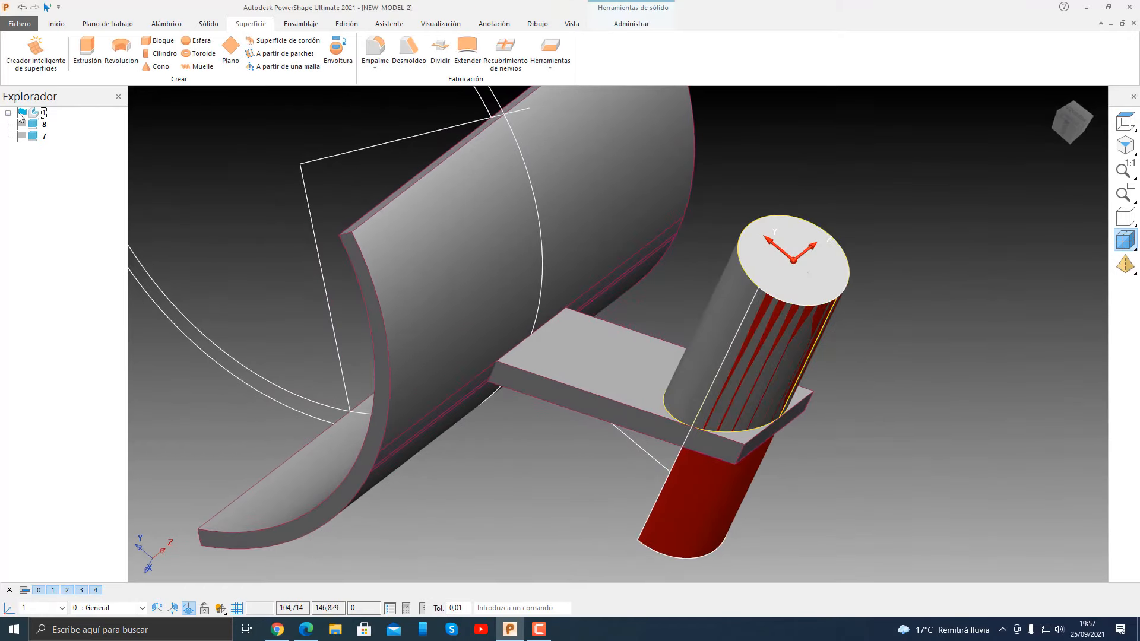
left_click(722, 301)
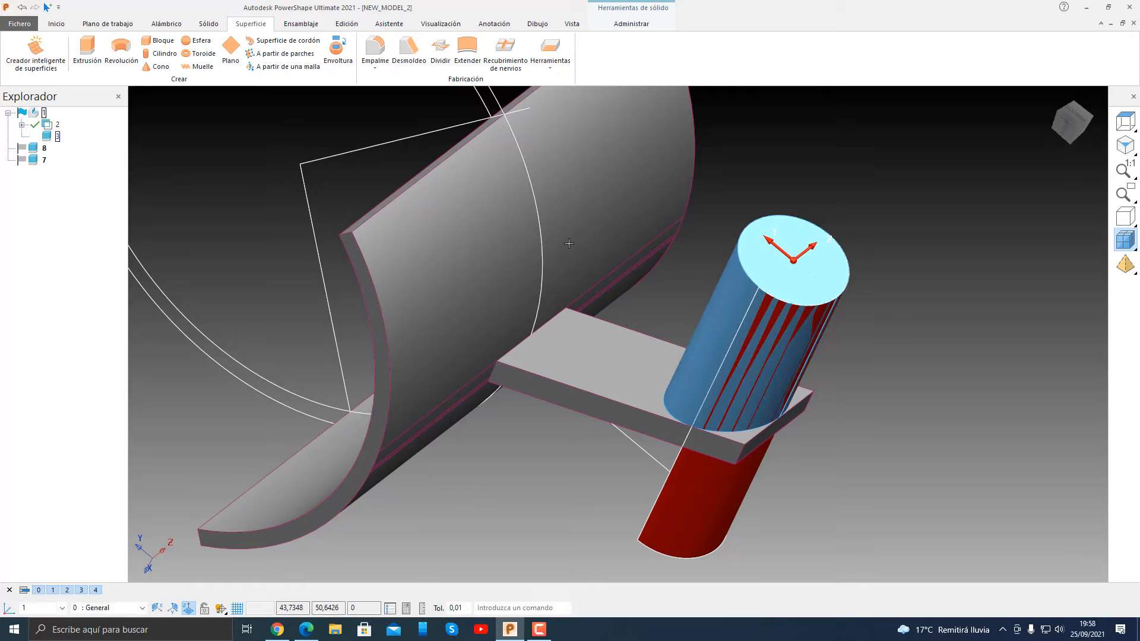
left_click(213, 24)
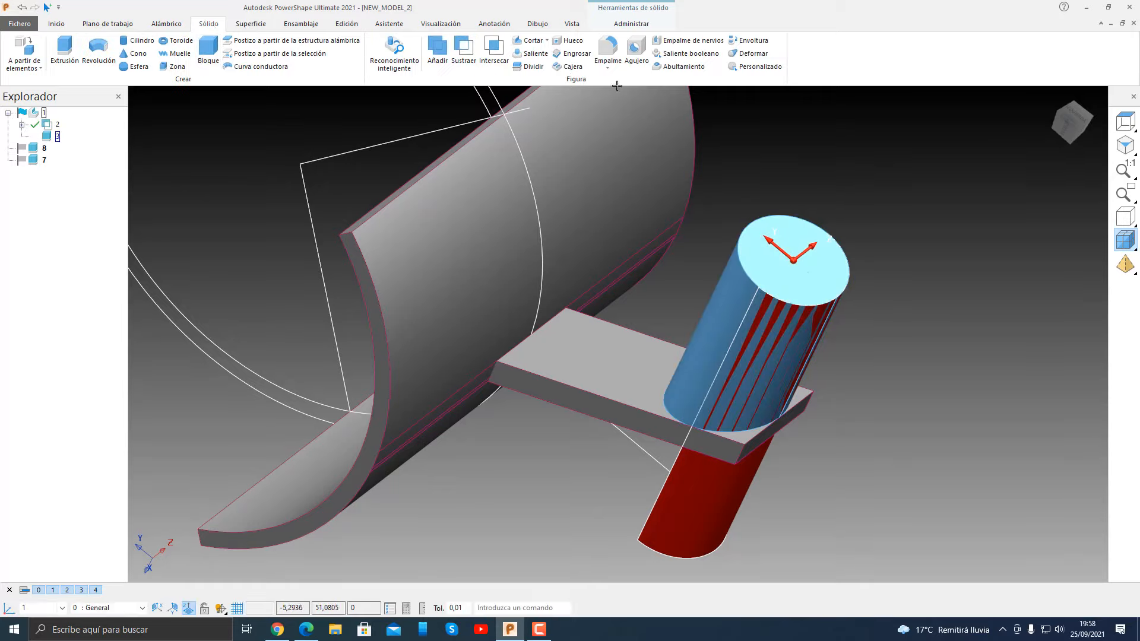
left_click(464, 52)
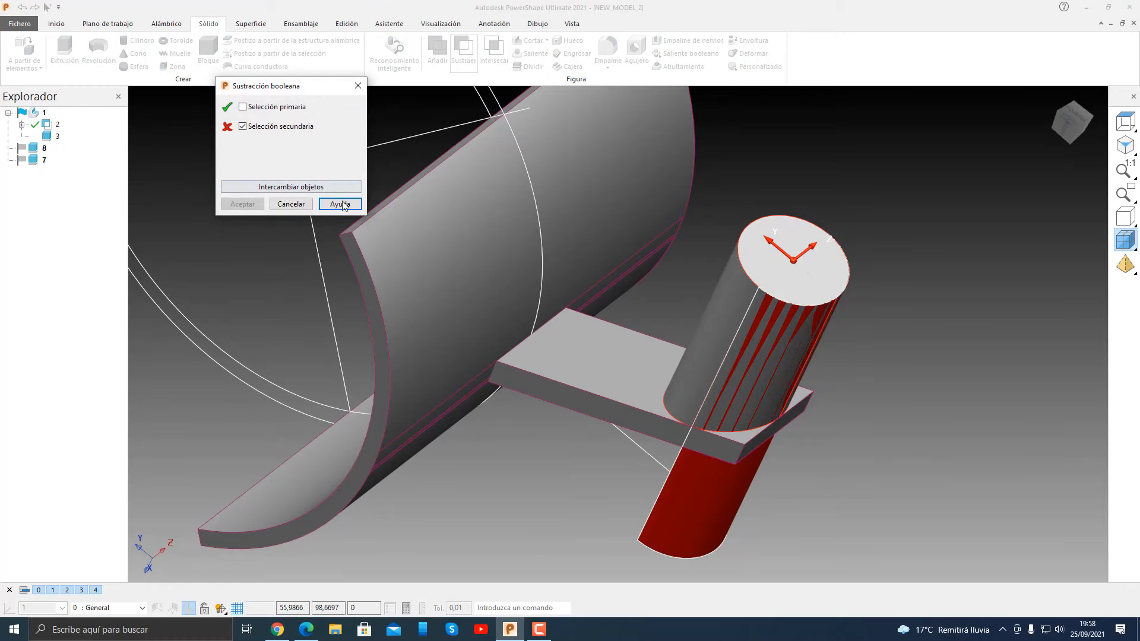
left_click(291, 204)
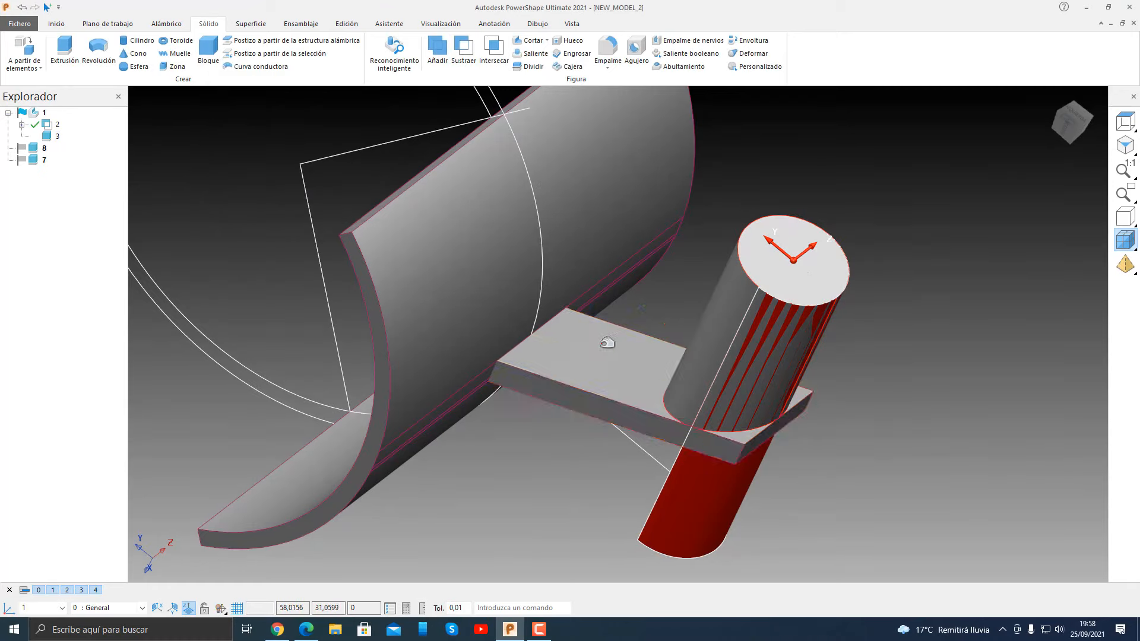
Step: Subtract the half-circle surface from the arm plate so the plate's end follows the cylinder's contour, and clear the selection
left_click(606, 340)
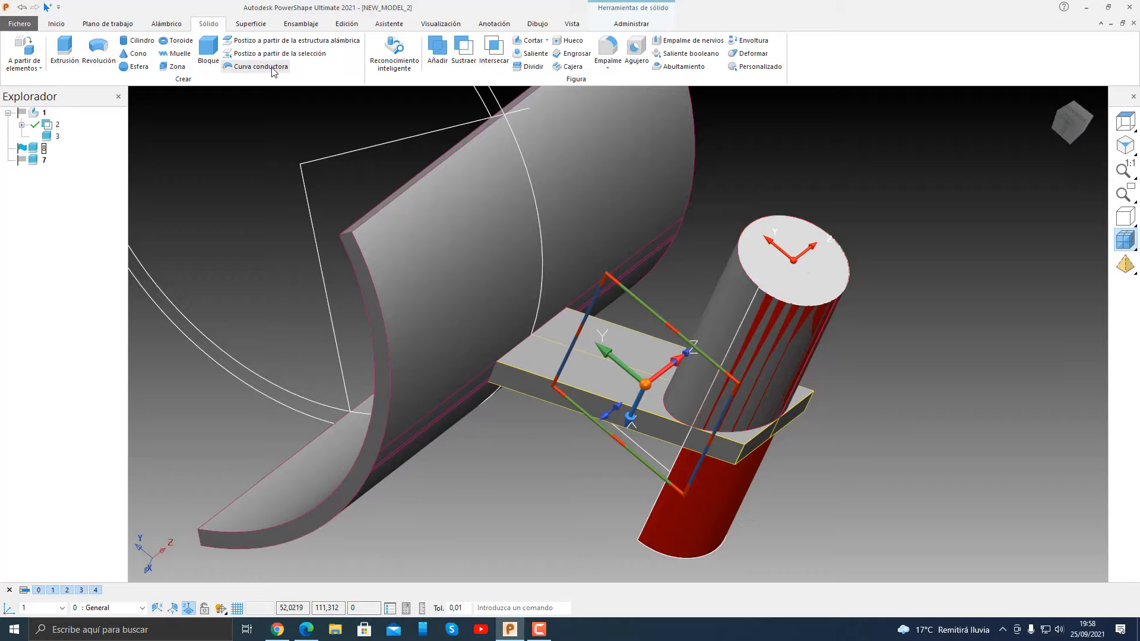
left_click(469, 53)
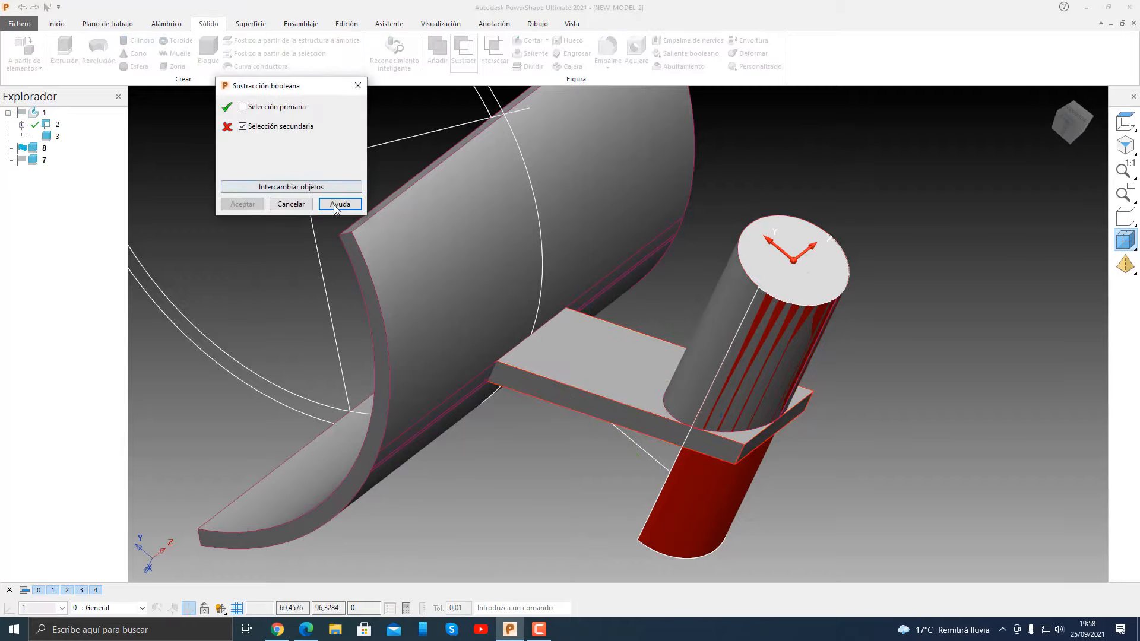
left_click(290, 204)
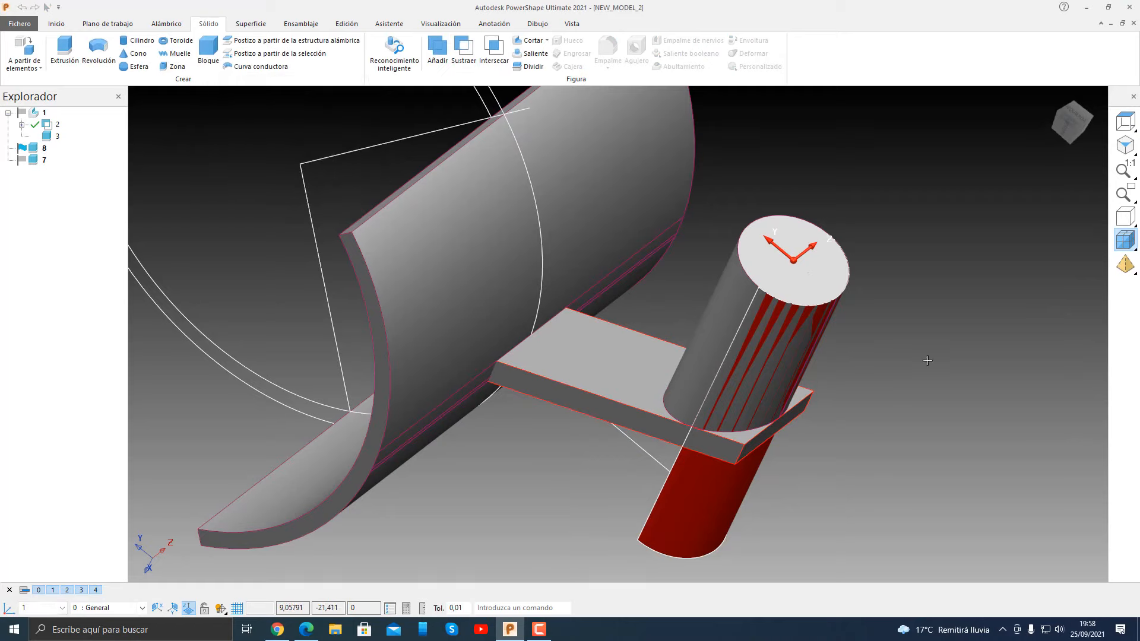
left_click(719, 472)
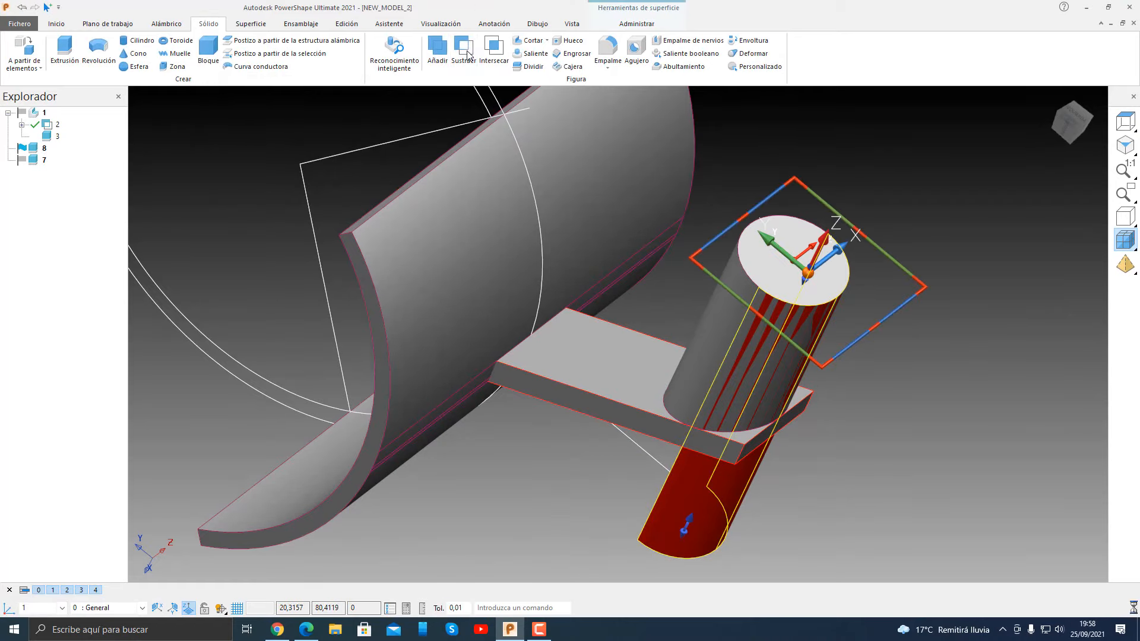
left_click(469, 55)
middle_click_drag(903, 216, 633, 254)
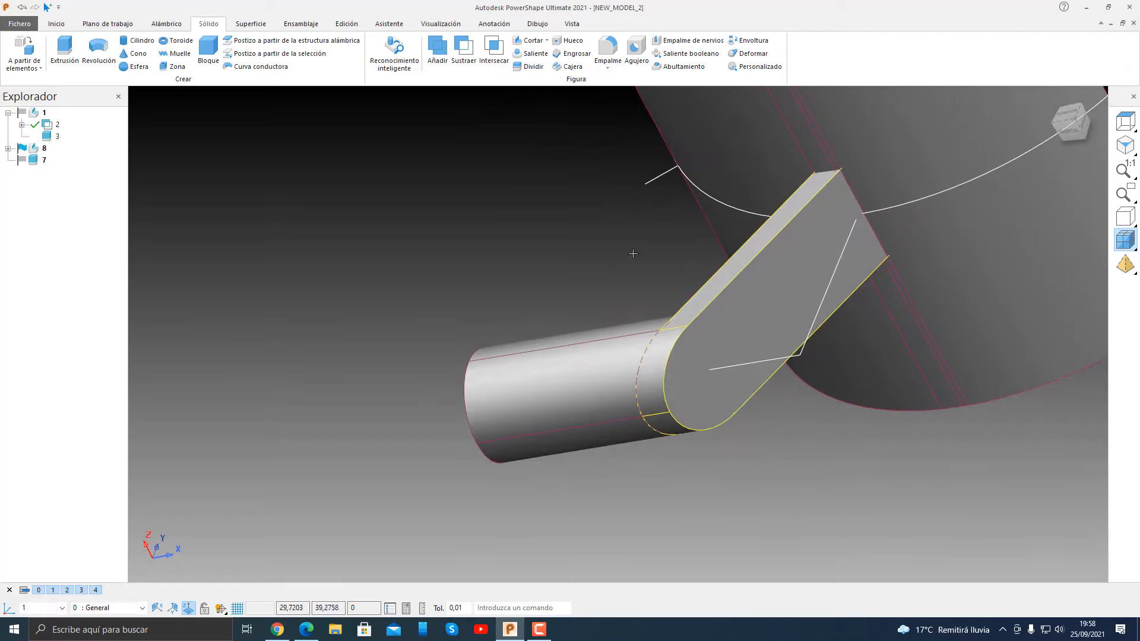
left_click(601, 235)
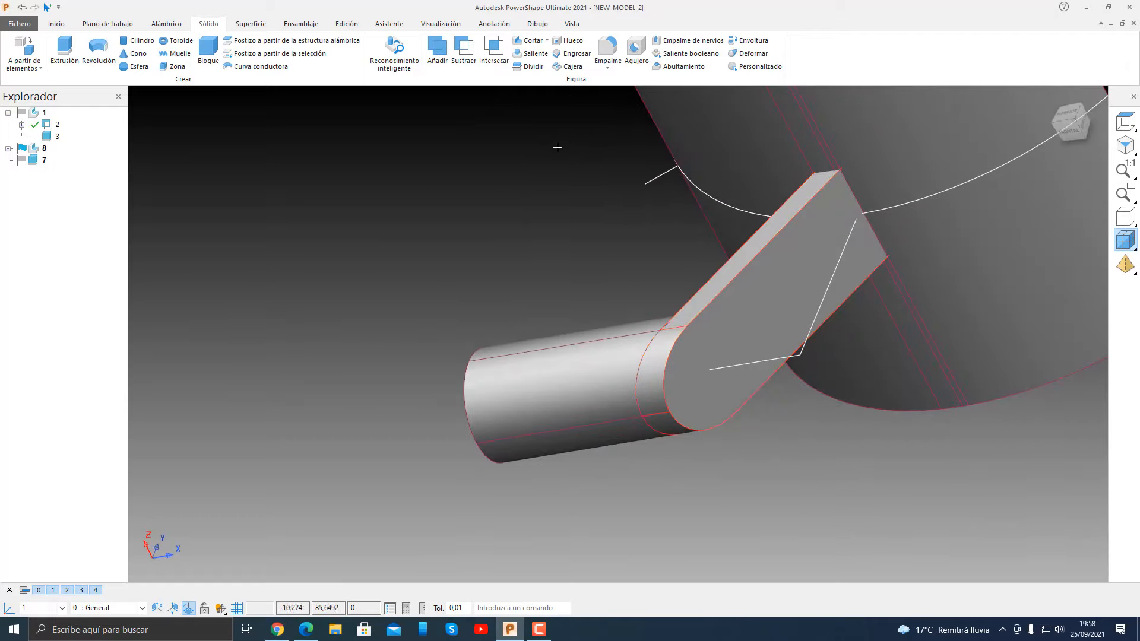
Step: Fillet the arm's outer-face edge around its rounded end with radius 2, and unite the arm and the cylinder into one solid
left_click(609, 54)
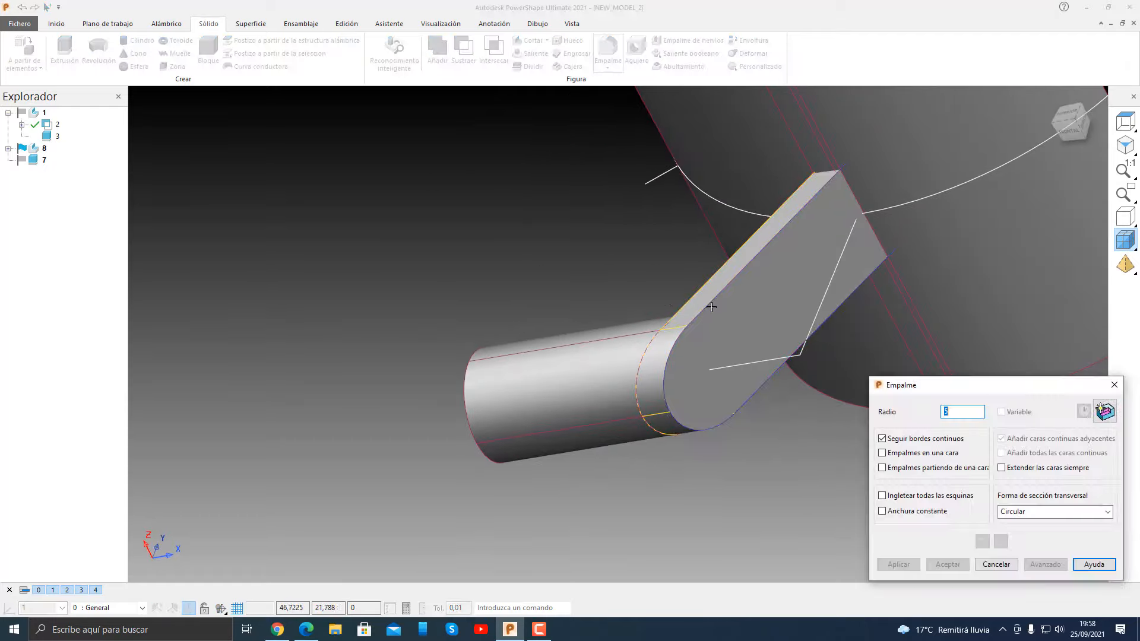
left_click(707, 306)
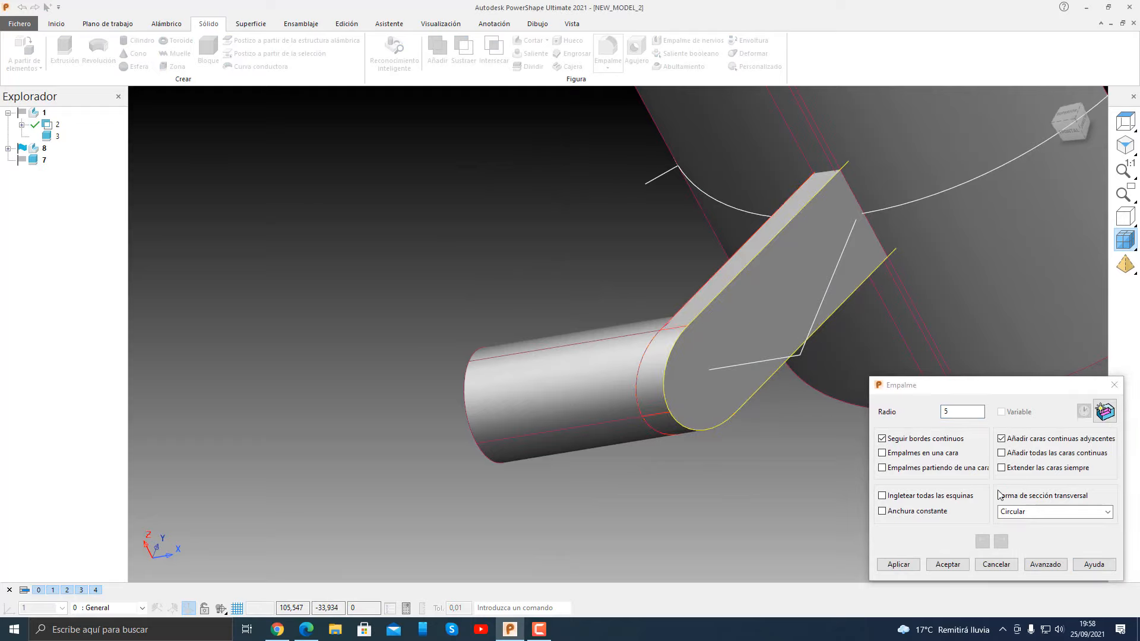
left_click(962, 414)
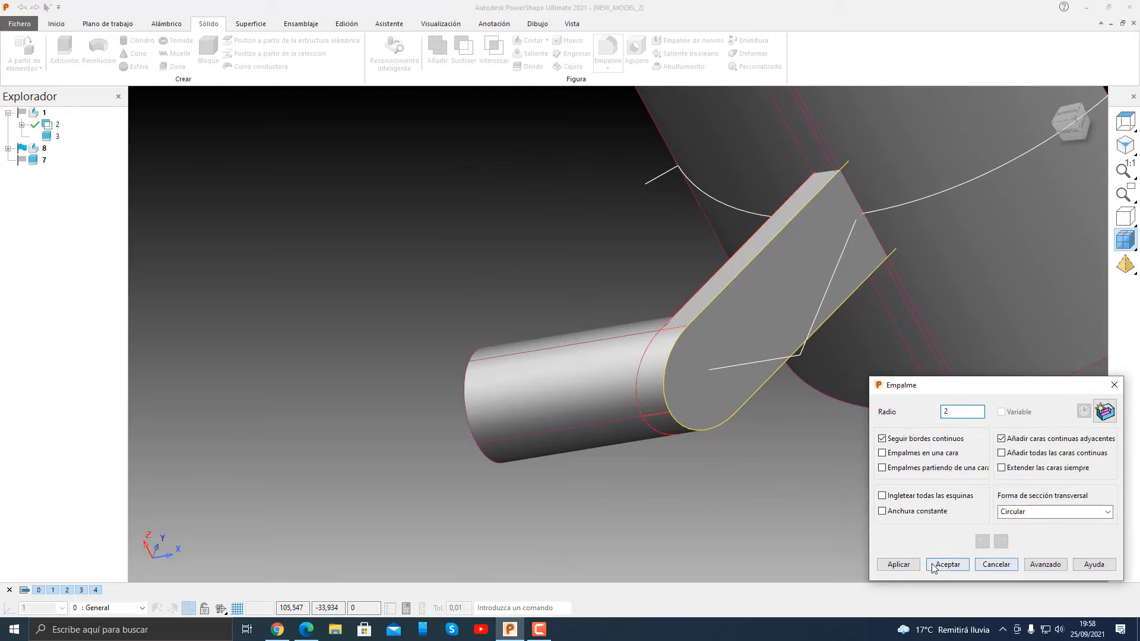
left_click(905, 564)
middle_click_drag(841, 417, 769, 471)
left_click(948, 565)
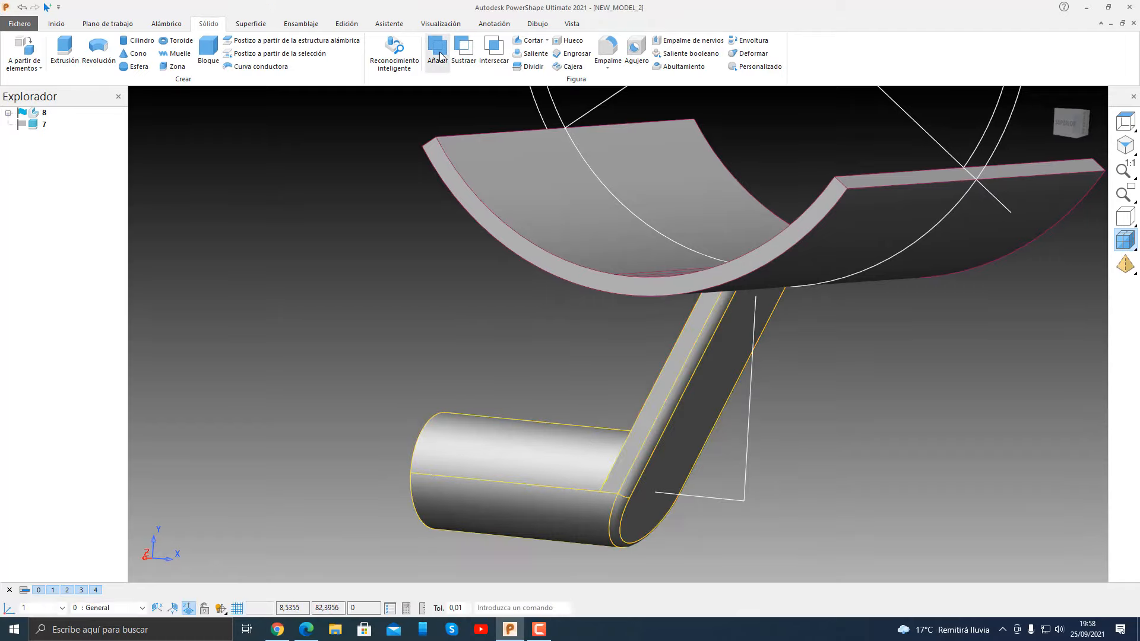
Step: Fillet the two long edges of the arm's face on the cylinder side with radius 2
mouse_move(447, 297)
middle_mouse_down()
mouse_move(649, 306)
mouse_move(653, 326)
middle_mouse_up()
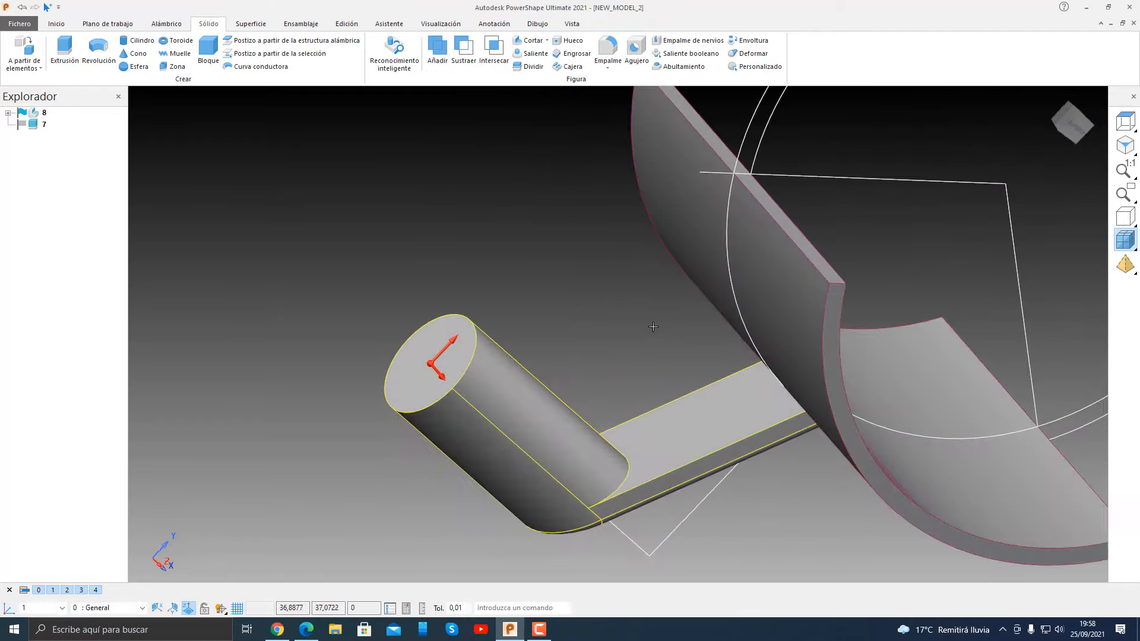
left_click(607, 51)
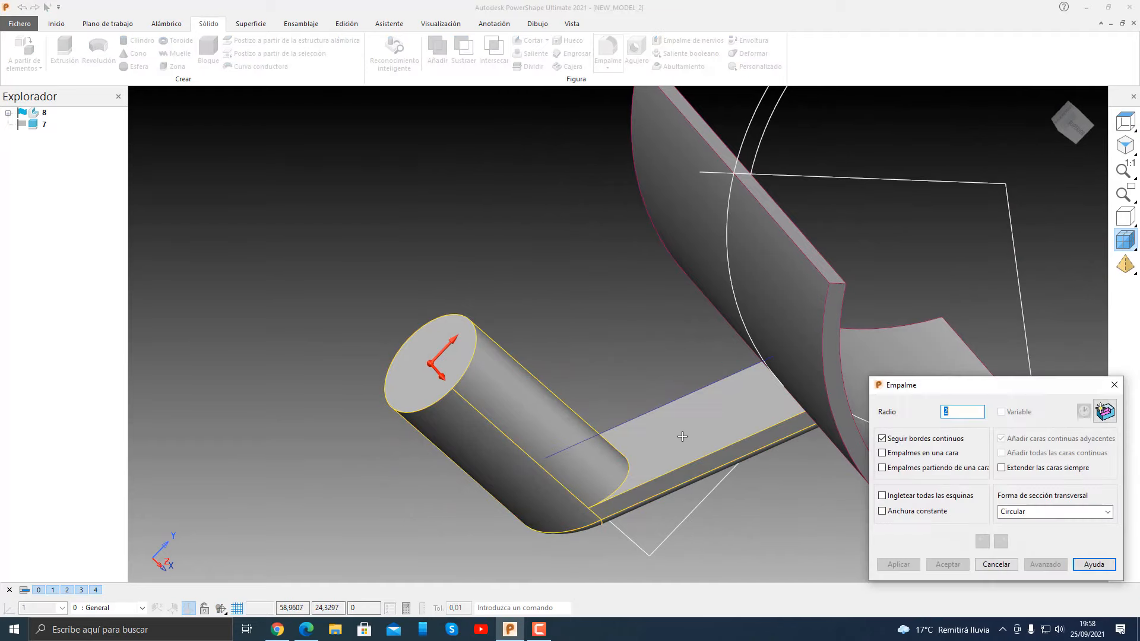
left_click(683, 464)
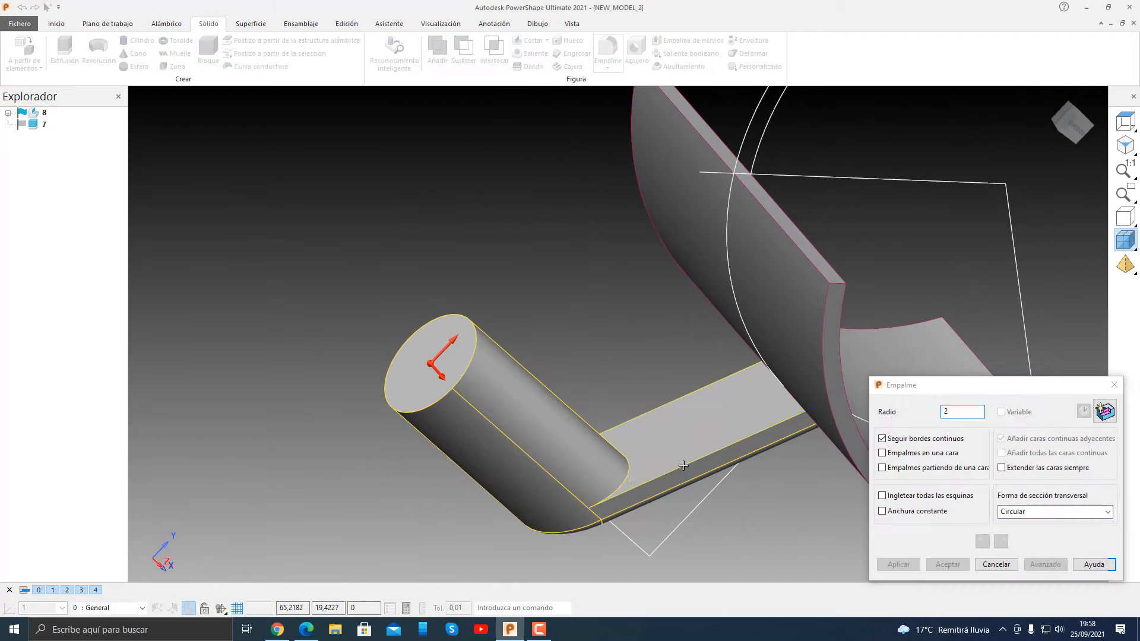
left_click(672, 401)
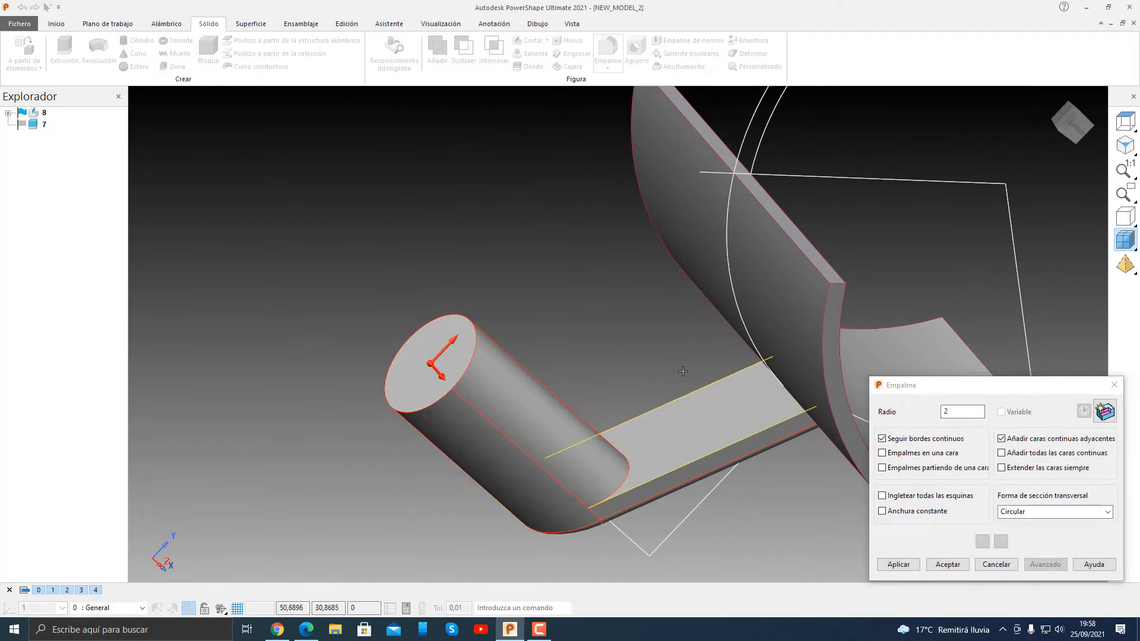
left_click(911, 570)
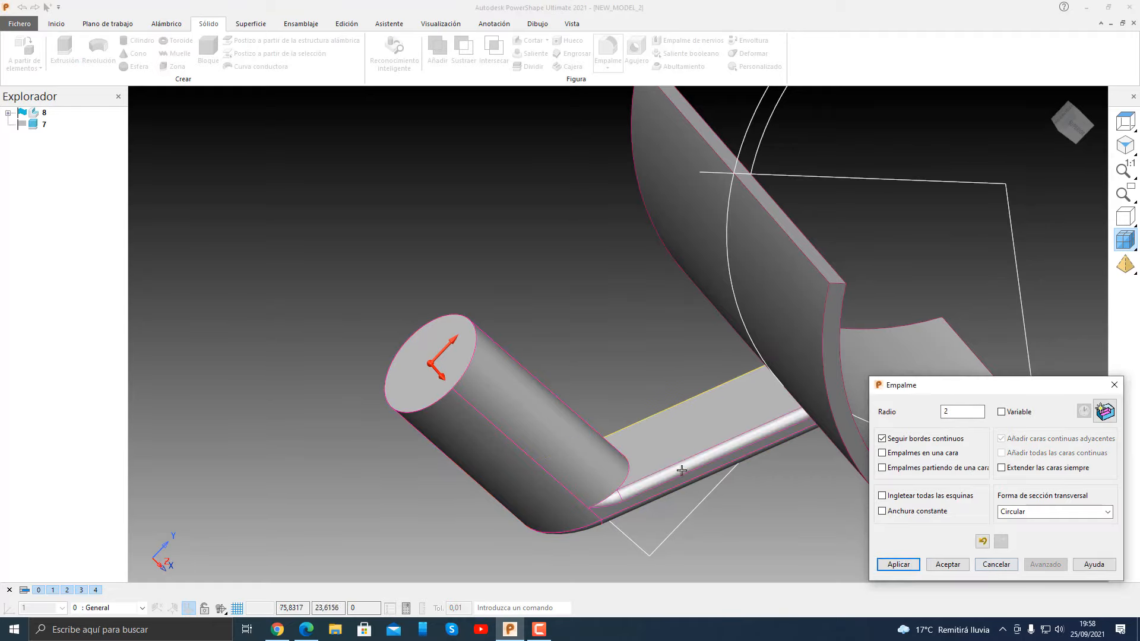
Step: Fillet the curved junction between the cylinder and the arm with radius 2
left_click(629, 467)
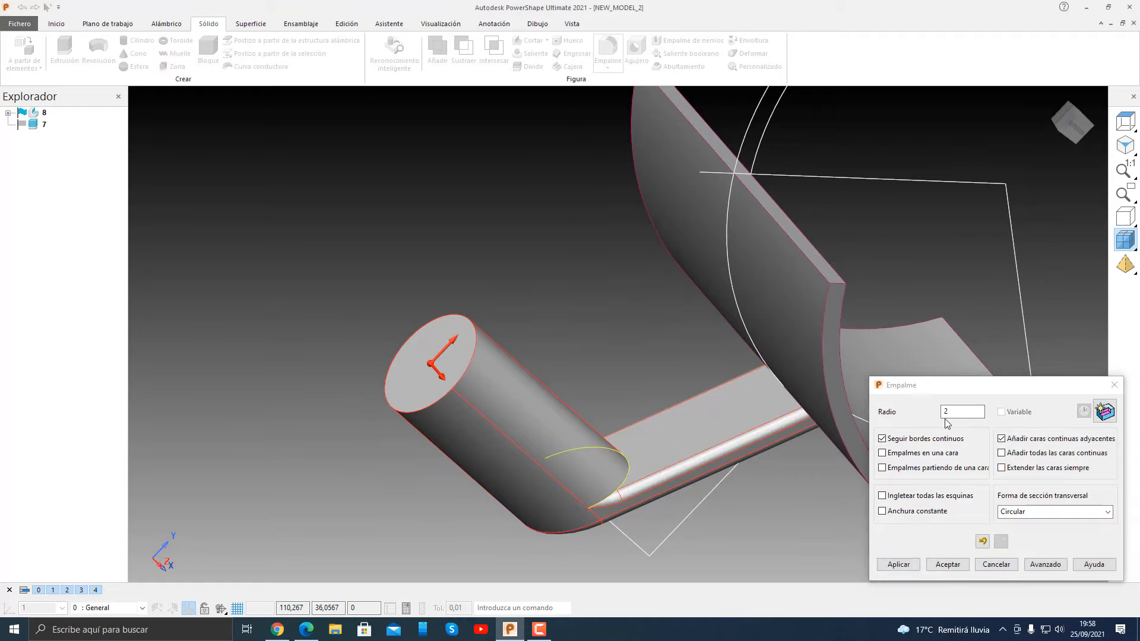
left_click(908, 568)
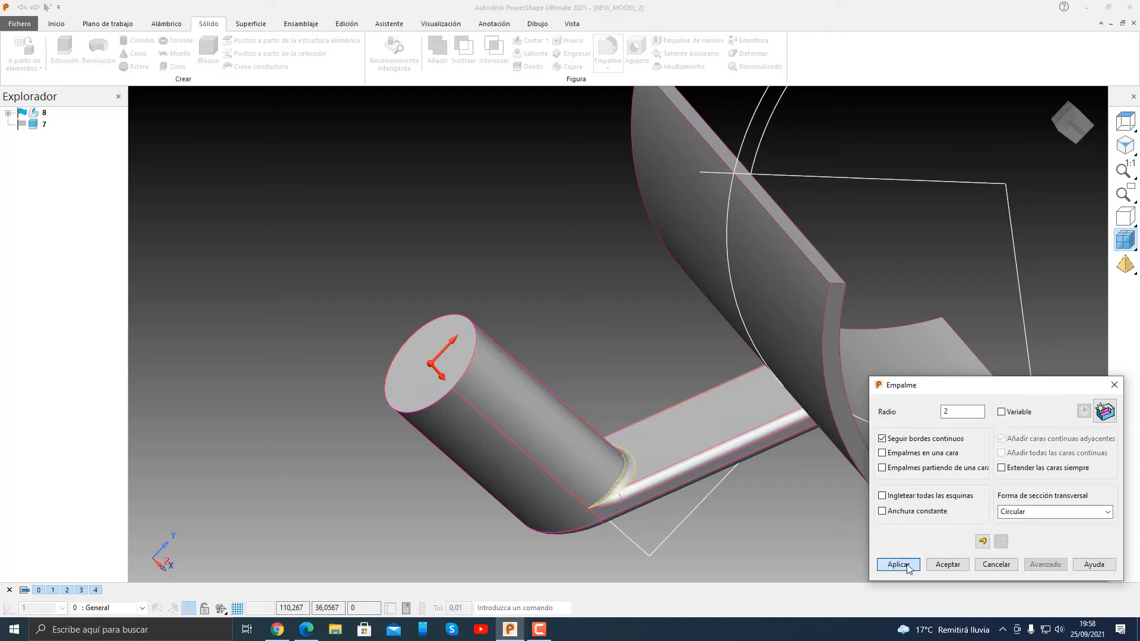
left_click(961, 562)
Step: Unite the curved cradle with the arm-and-cylinder solid using a Boolean addition
middle_click_drag(710, 366, 739, 252)
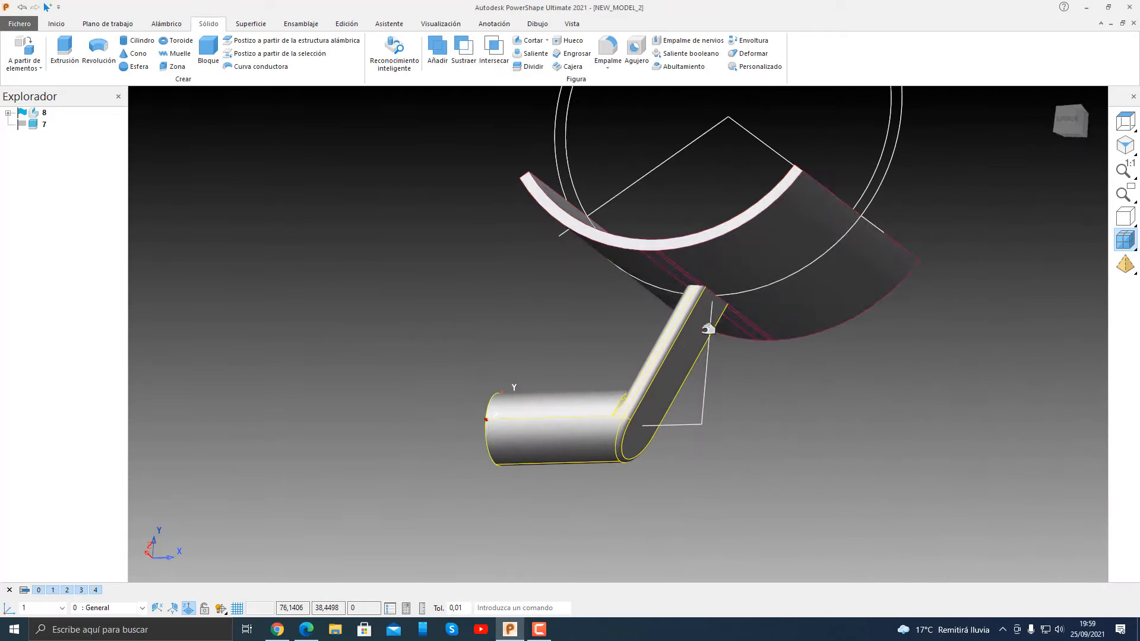
left_click(687, 344)
left_click(755, 270, "shift")
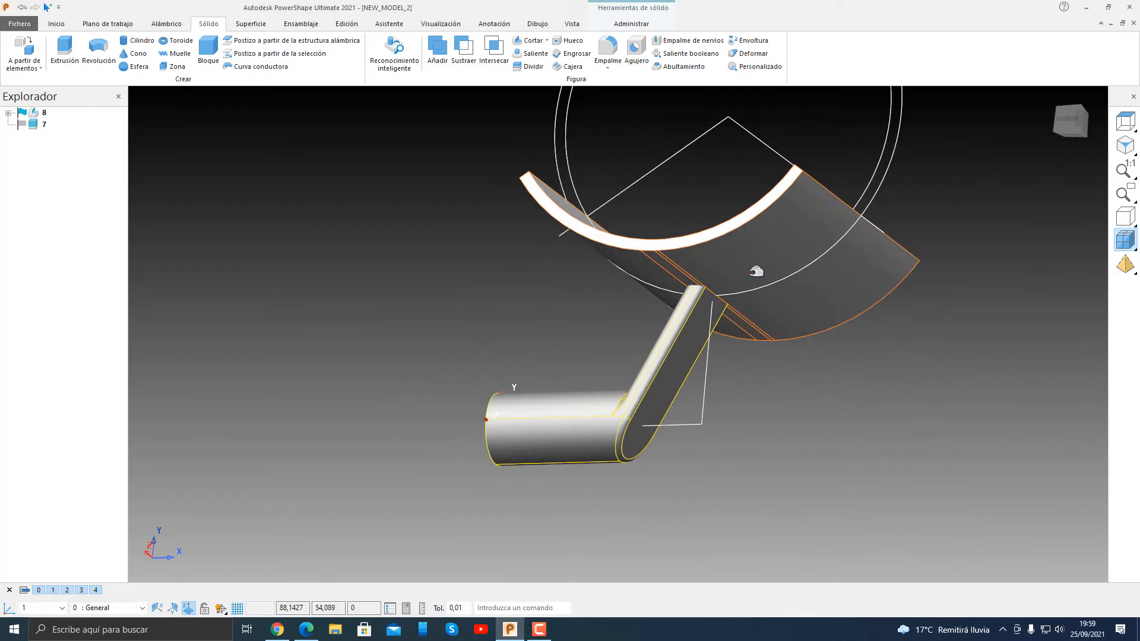
left_click(437, 56)
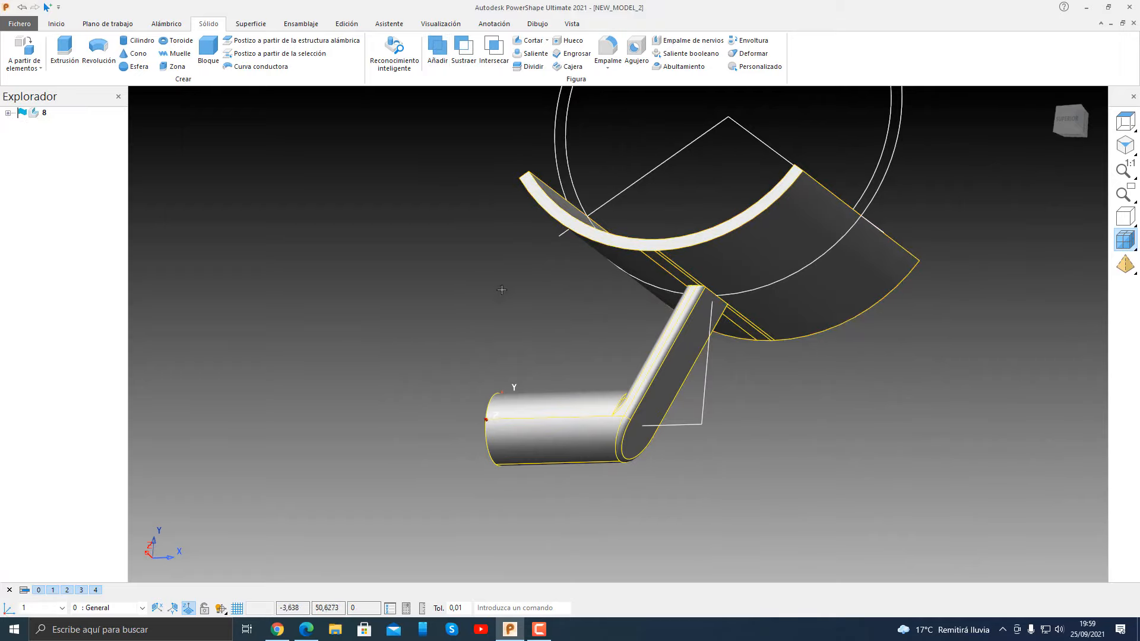
Step: Fillet the closed junction edge between the arm and the cradle with radius 5
middle_click_drag(546, 255, 565, 250)
scroll(694, 279, "up", 5)
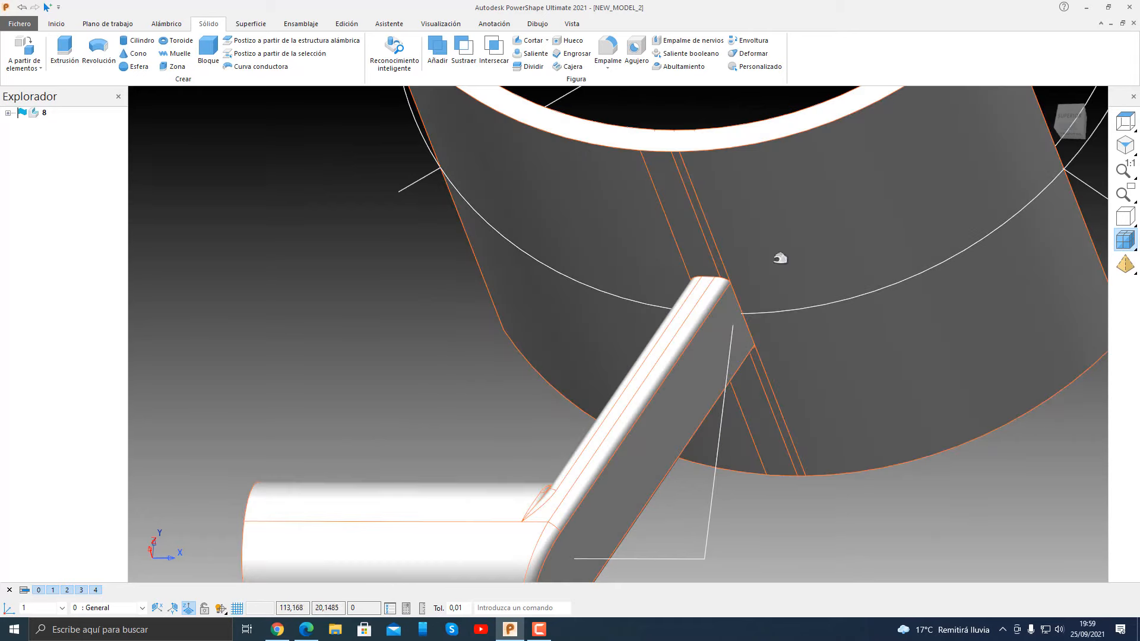
left_click(575, 109)
left_click(608, 53)
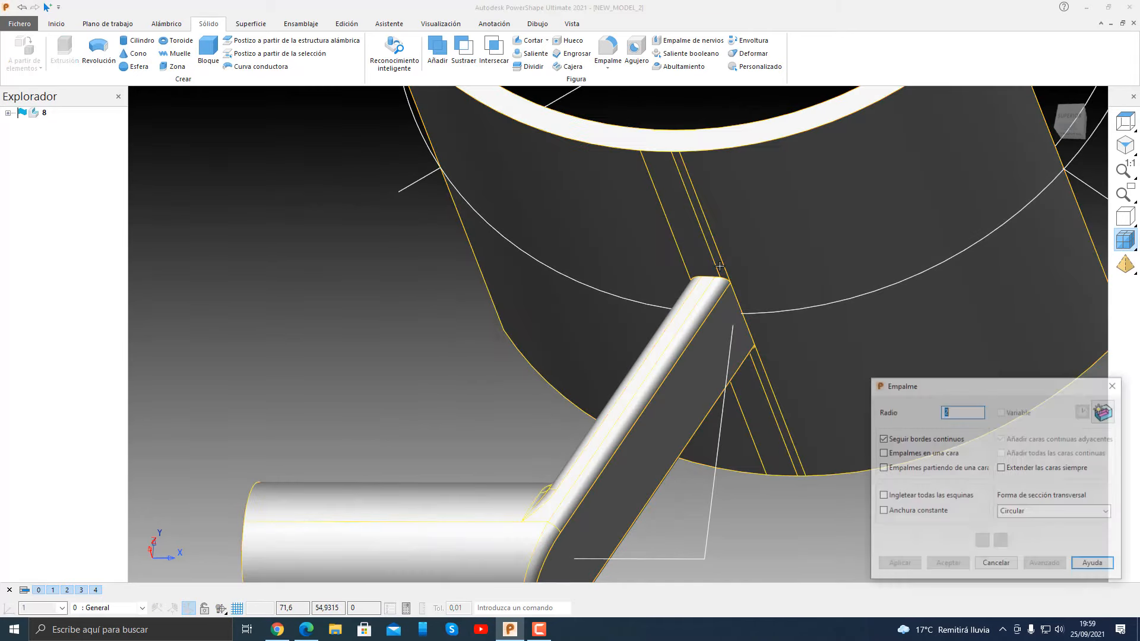
left_click(726, 281)
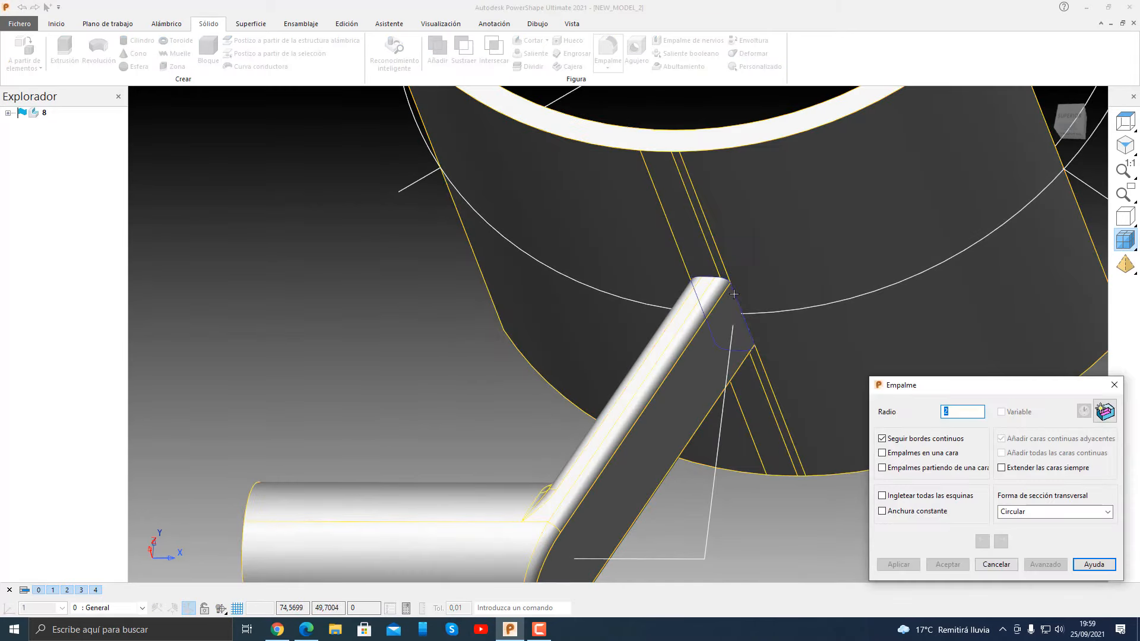
left_click(969, 412)
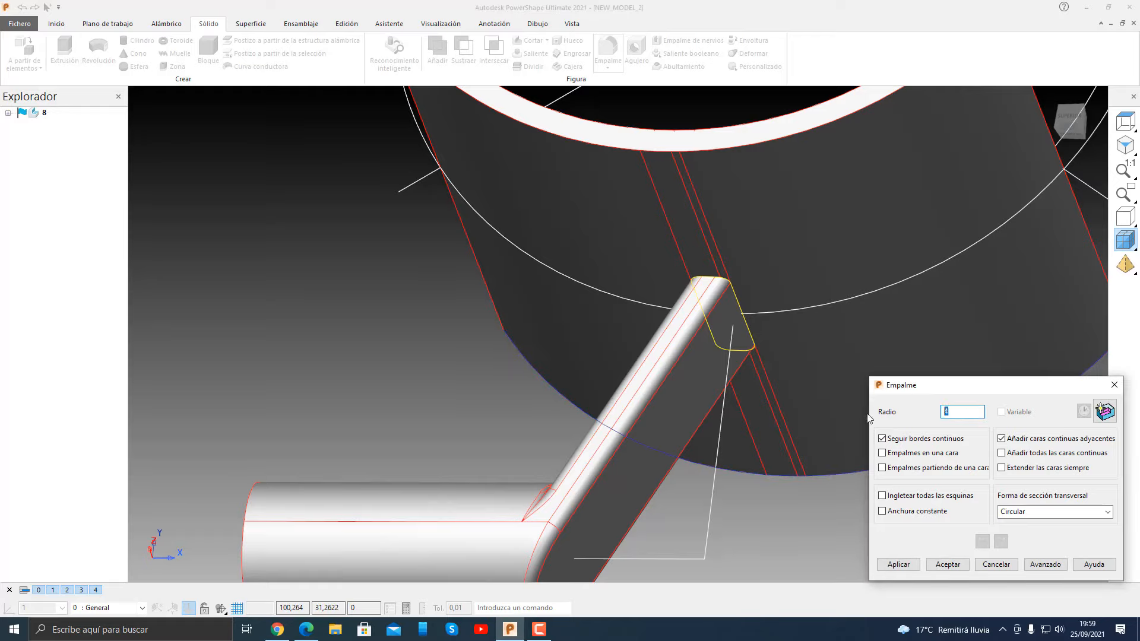
left_click(913, 567)
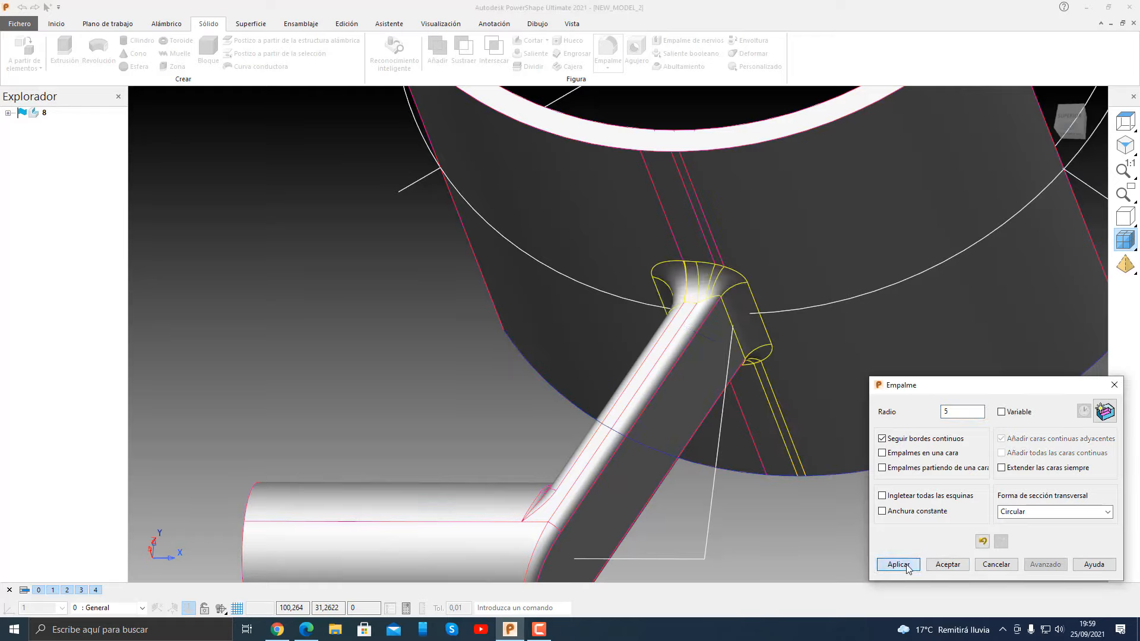
left_click(939, 567)
scroll(687, 293, "down", 5)
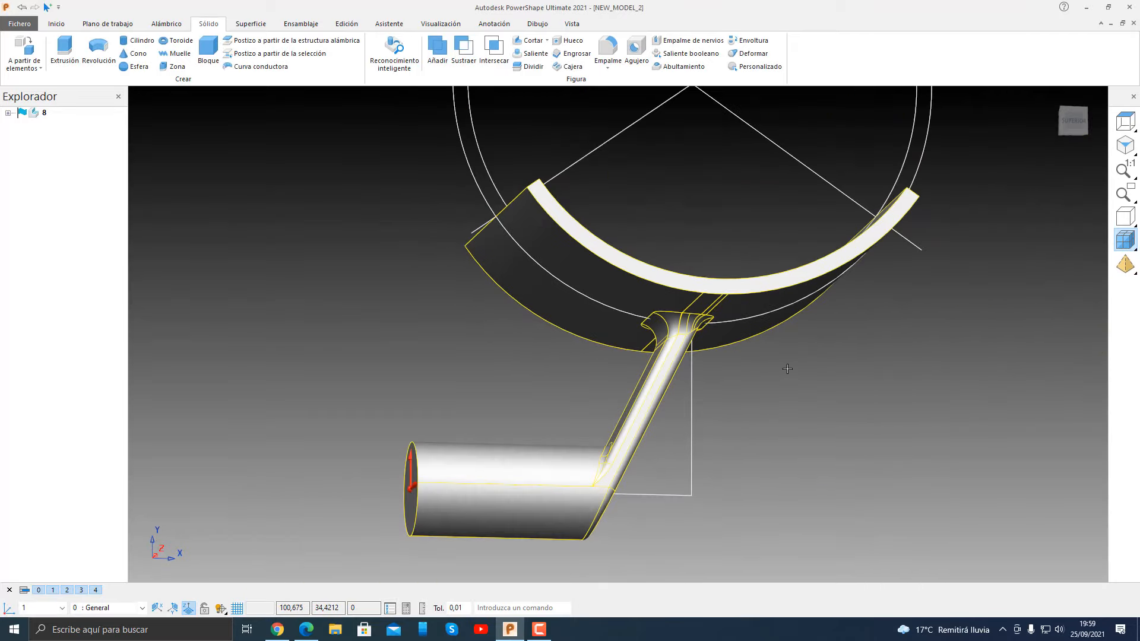
Step: Delete the two construction circles and the remaining construction lines around the finished solid
middle_click_drag(787, 369, 658, 421)
left_click(653, 421)
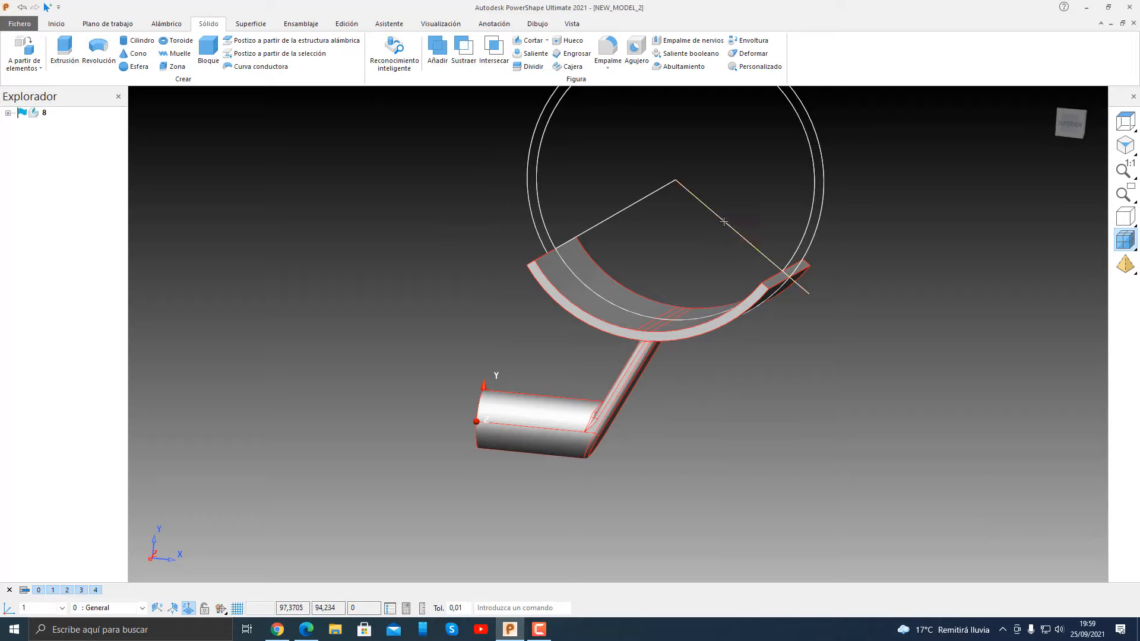
left_click(551, 233)
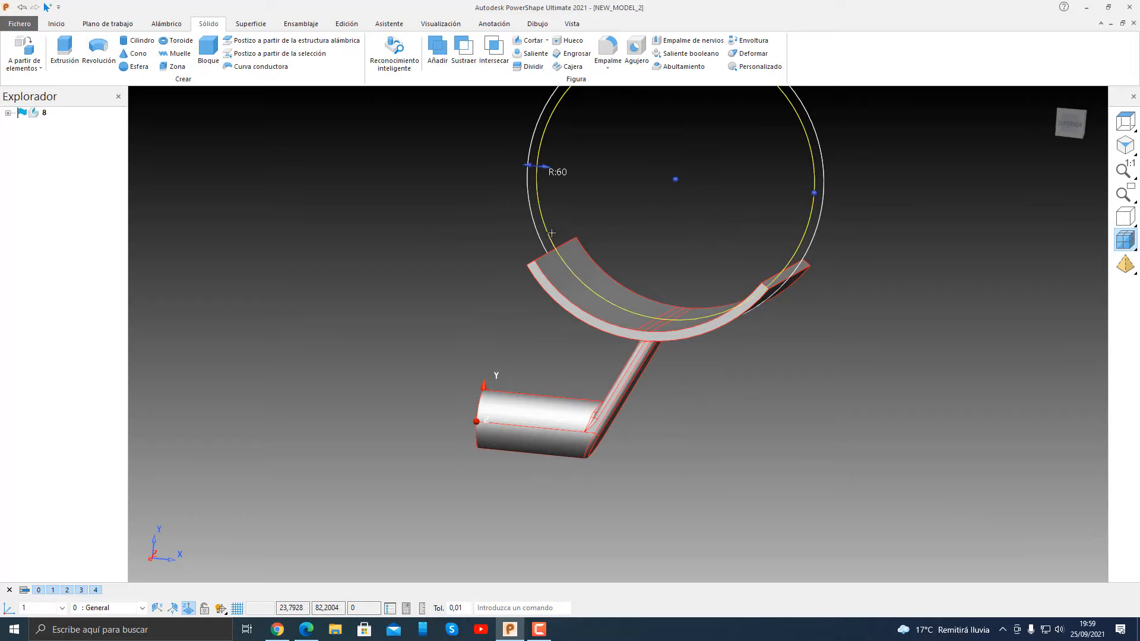
key("Delete")
left_click(539, 233)
key("Delete")
Step: Draw a circle of about 9 mm radius centred on the cylinder's end face, with X as the principal plane
middle_click_drag(718, 358, 773, 458)
middle_click_drag(909, 414, 964, 383)
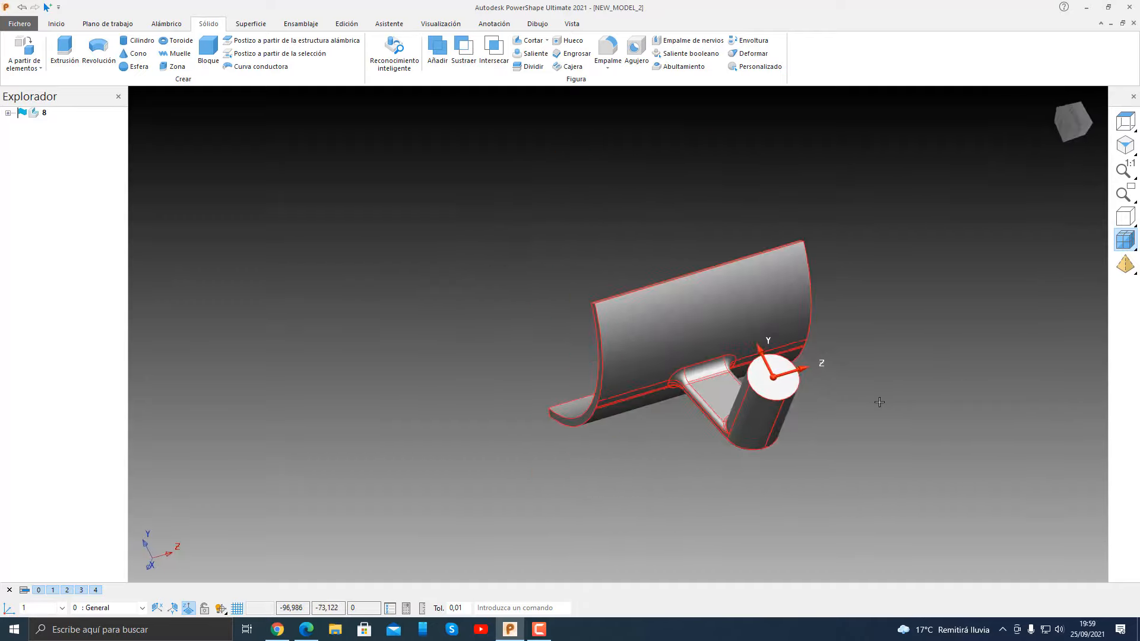
scroll(860, 389, "up", 5)
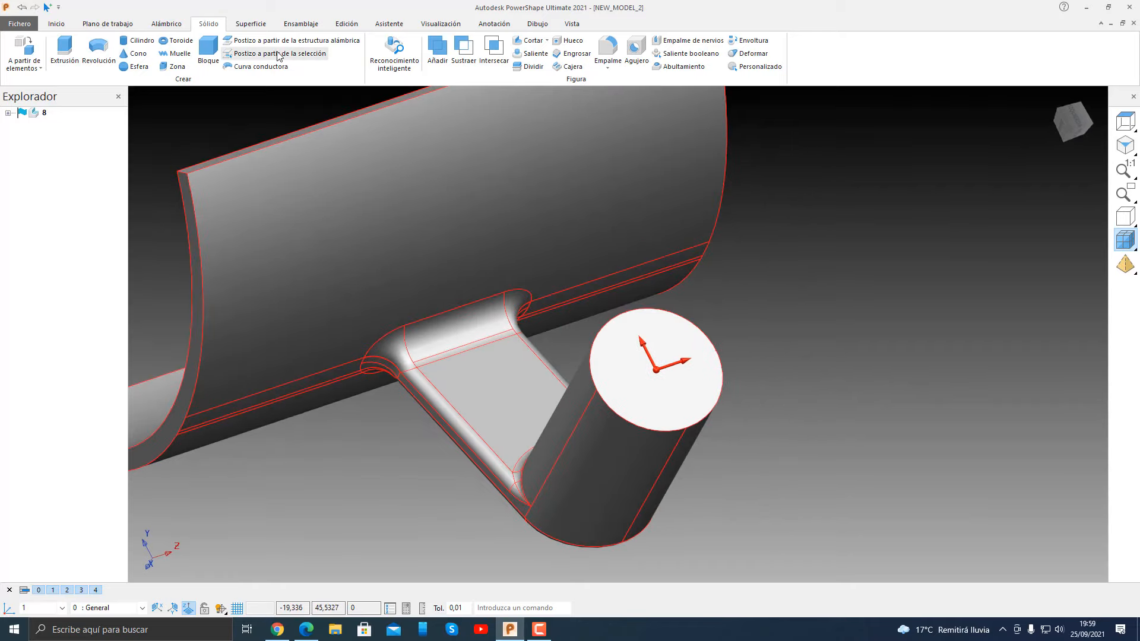
left_click(178, 26)
left_click(42, 47)
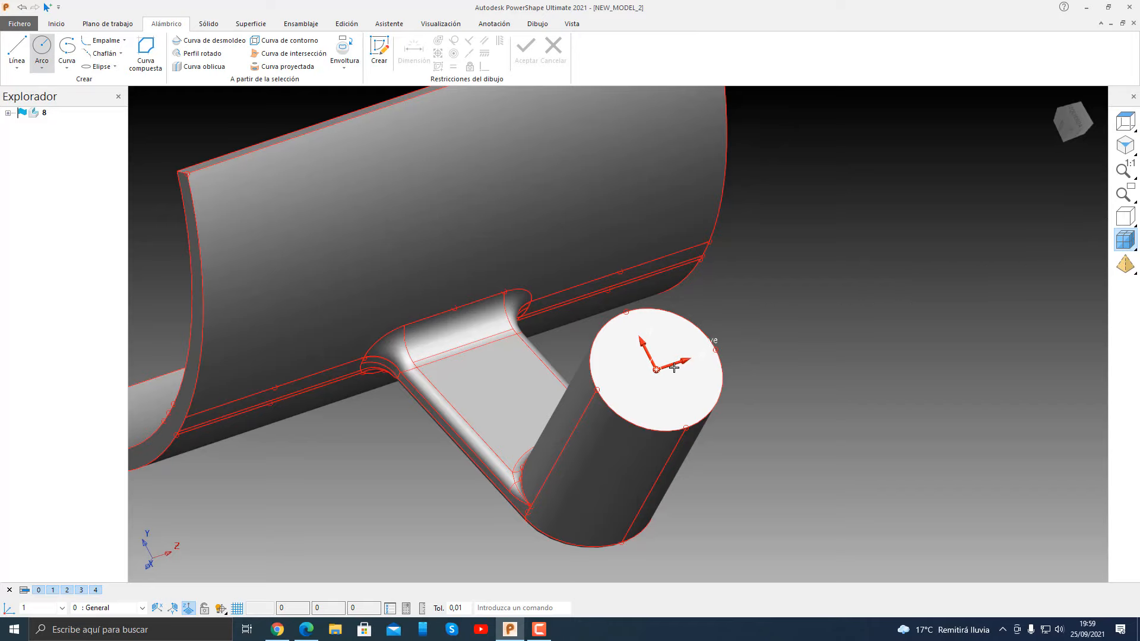
middle_click_drag(673, 374, 796, 346, "shift")
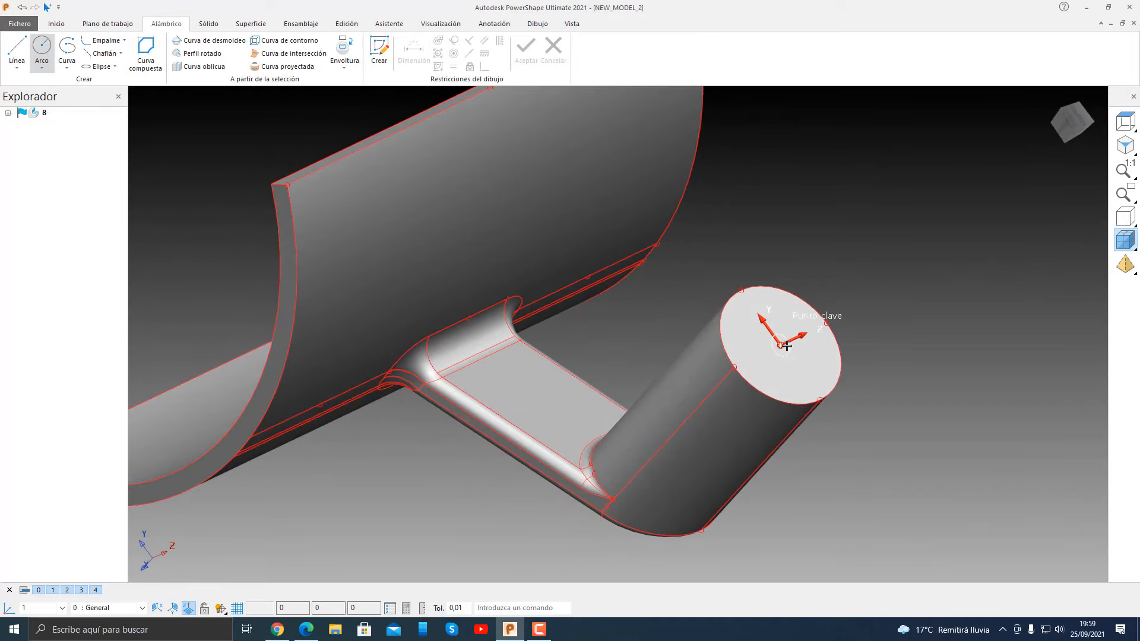
left_click(783, 346)
left_click(22, 7)
left_click(156, 609)
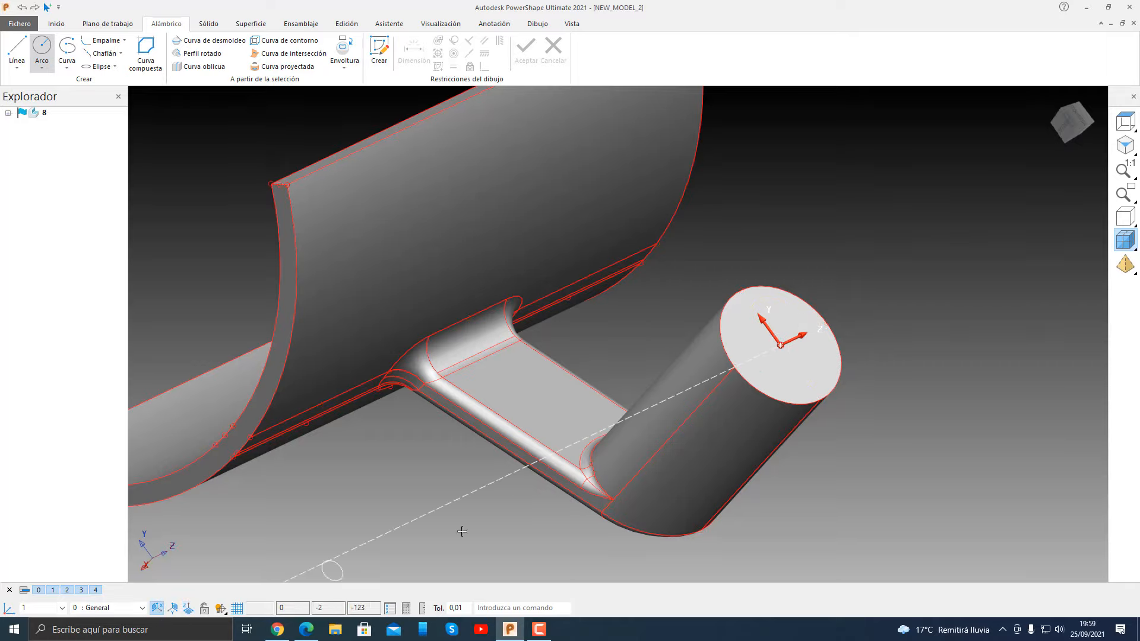
left_click(782, 342)
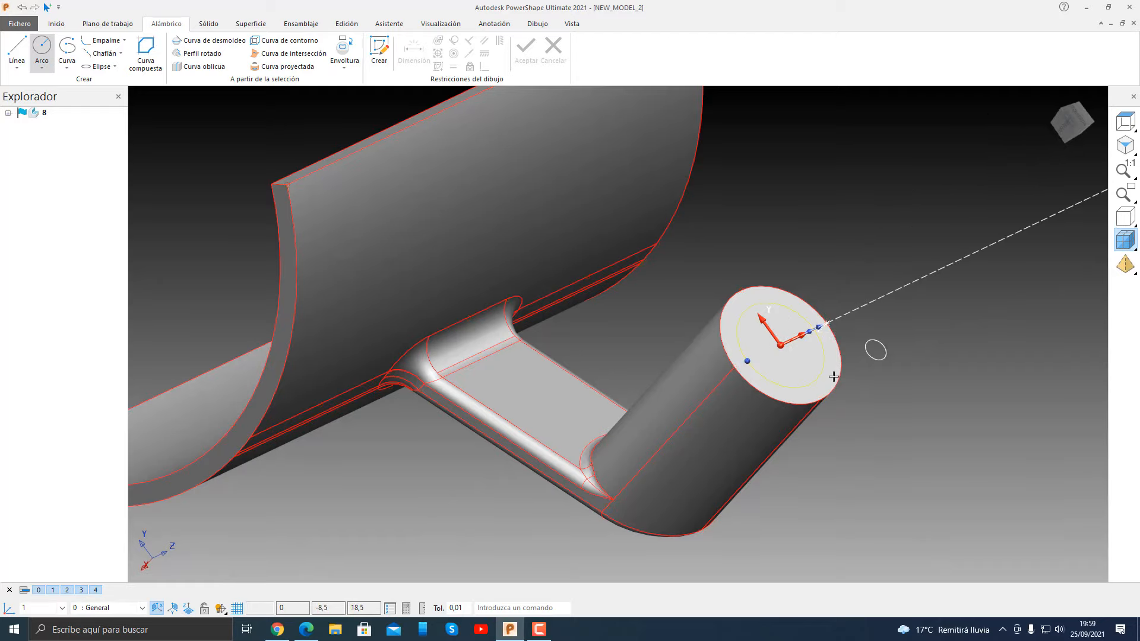
Step: Set the diameter of the circle on the cylinder's end face to 16
left_click(780, 382)
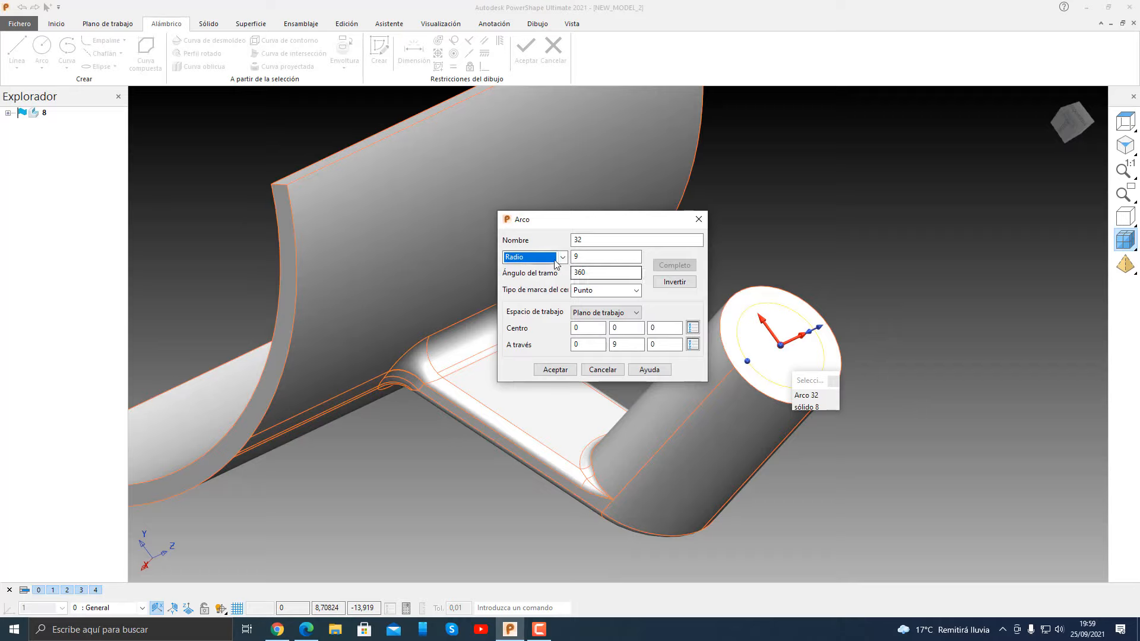
left_click(561, 257)
left_click(549, 276)
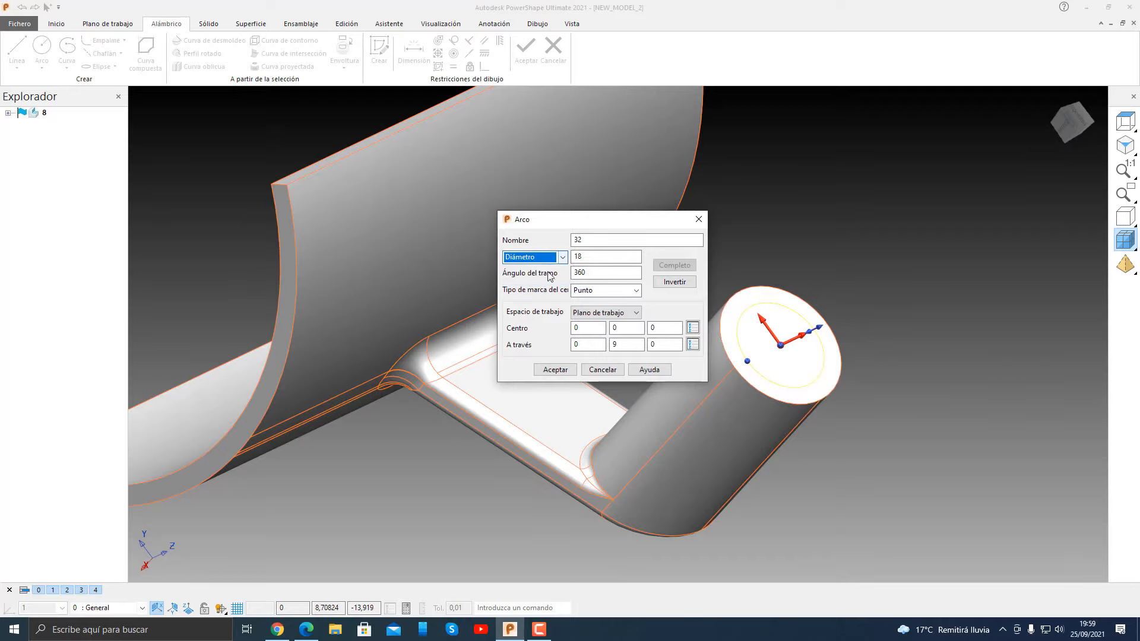
left_click_drag(590, 257, 574, 258)
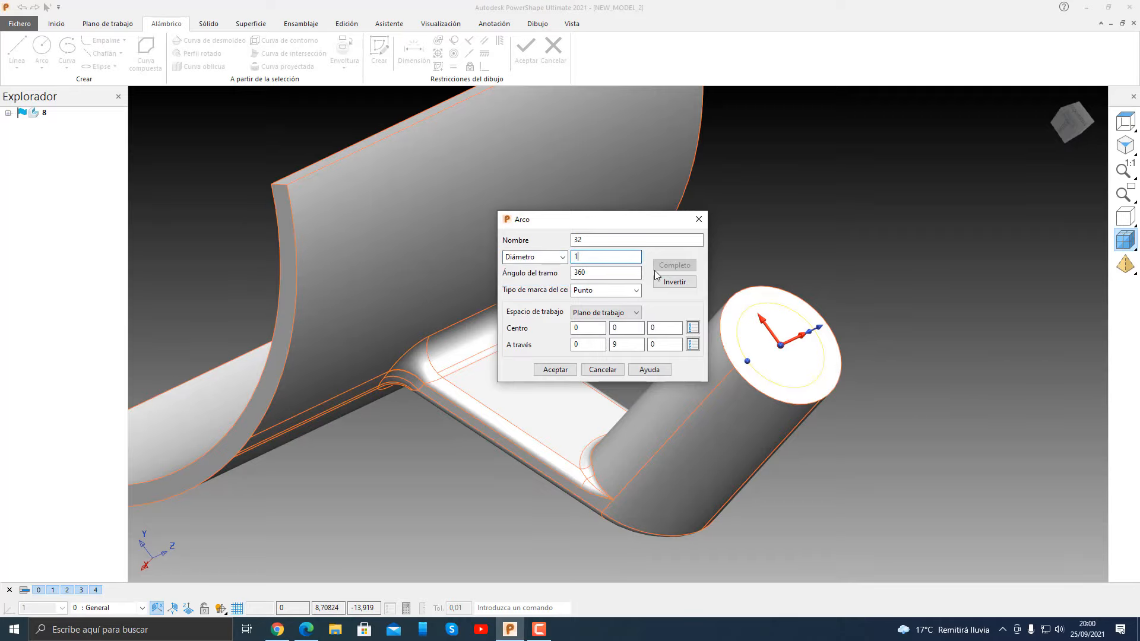
type("167")
key("BackSpace")
key("Return")
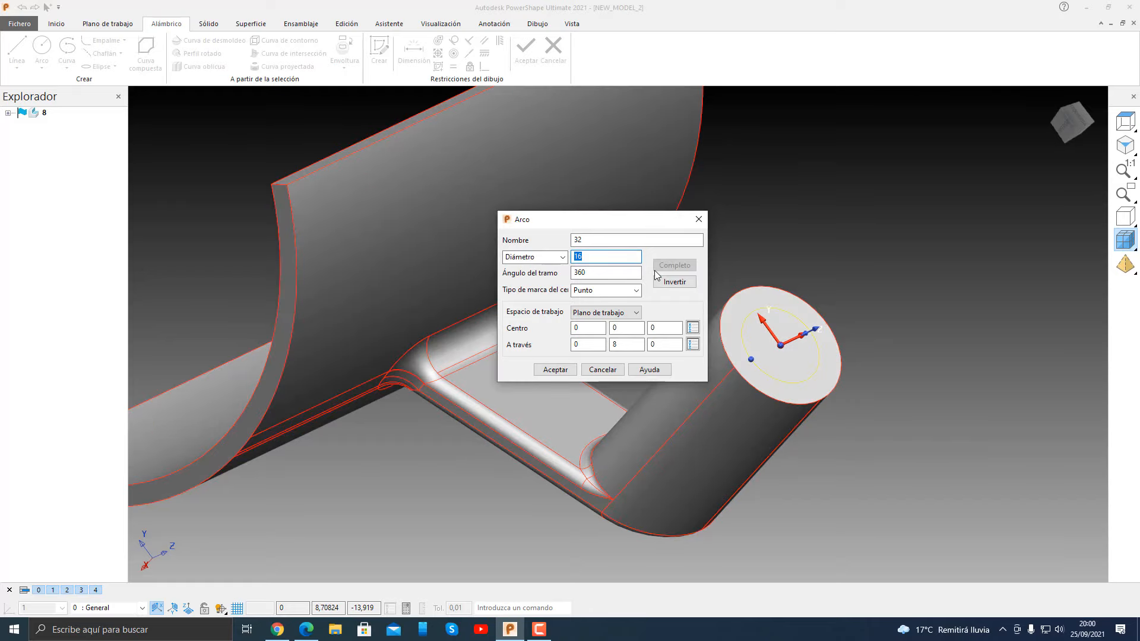
left_click(565, 374)
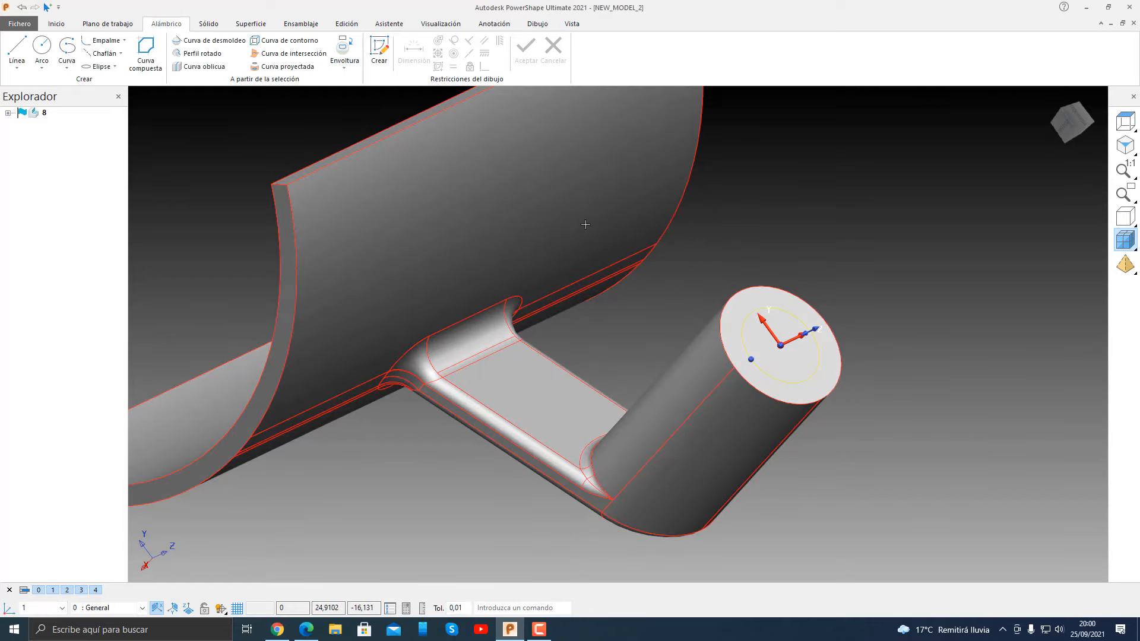
Step: Cut a blind hole 35 deep into the cylinder from the circle on its end face
left_click(217, 27)
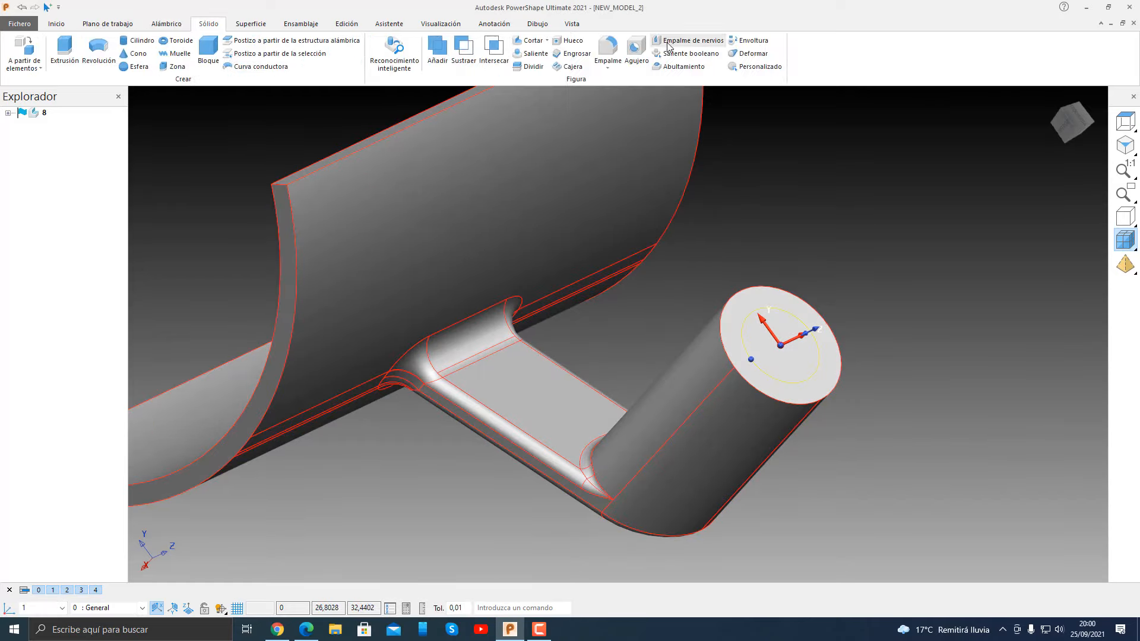
left_click(530, 41)
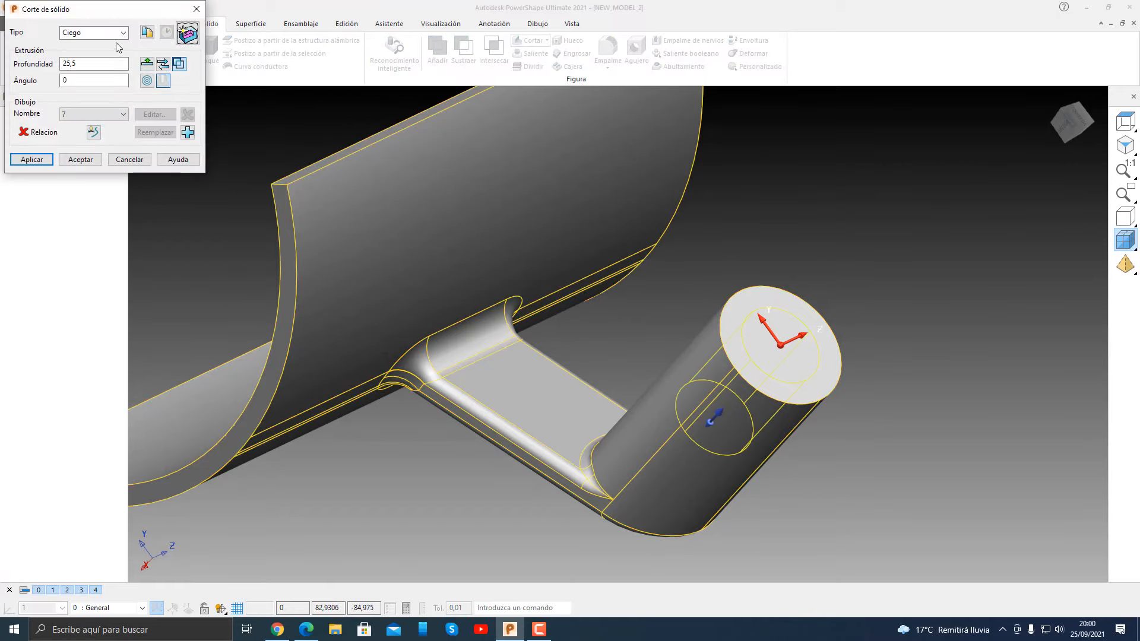
left_click_drag(715, 422, 710, 472)
left_click(100, 64)
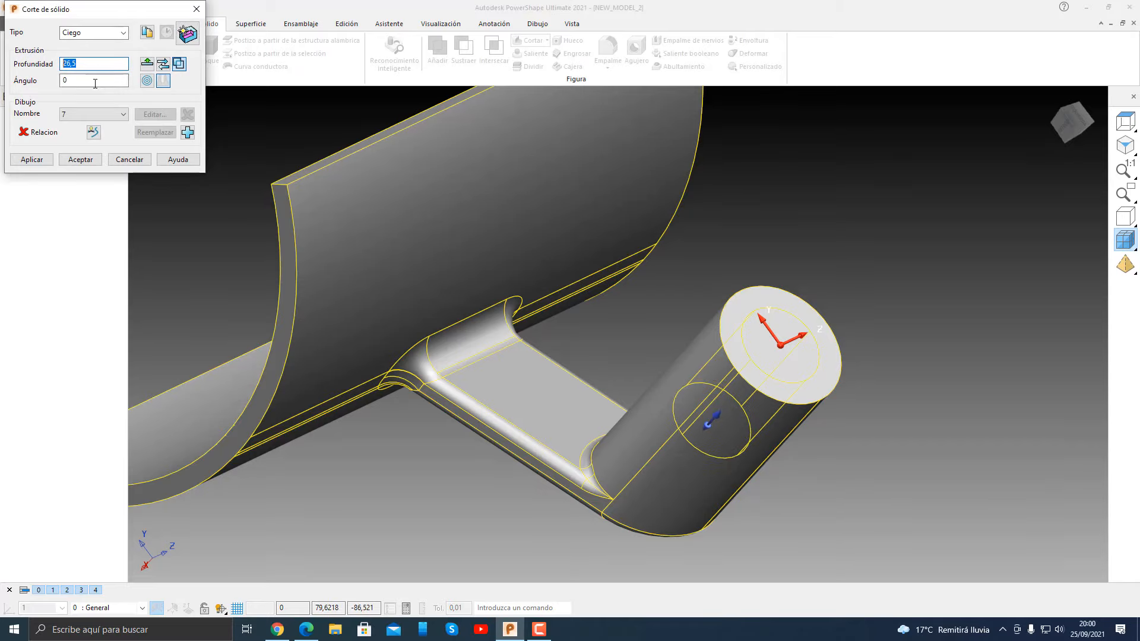
left_click(95, 83)
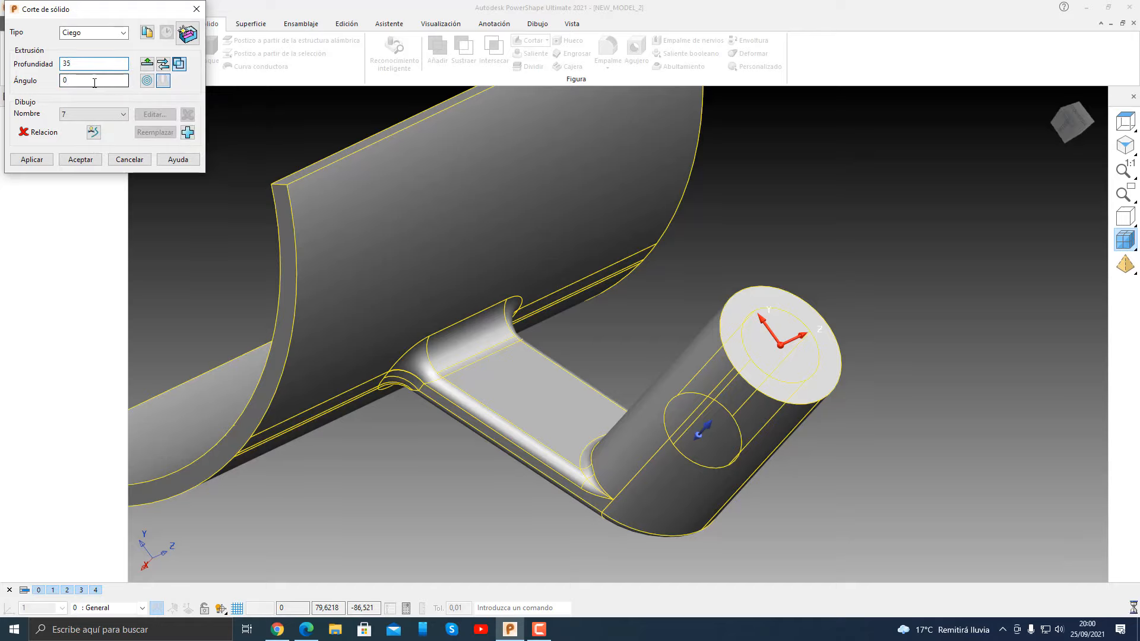
left_click(95, 83)
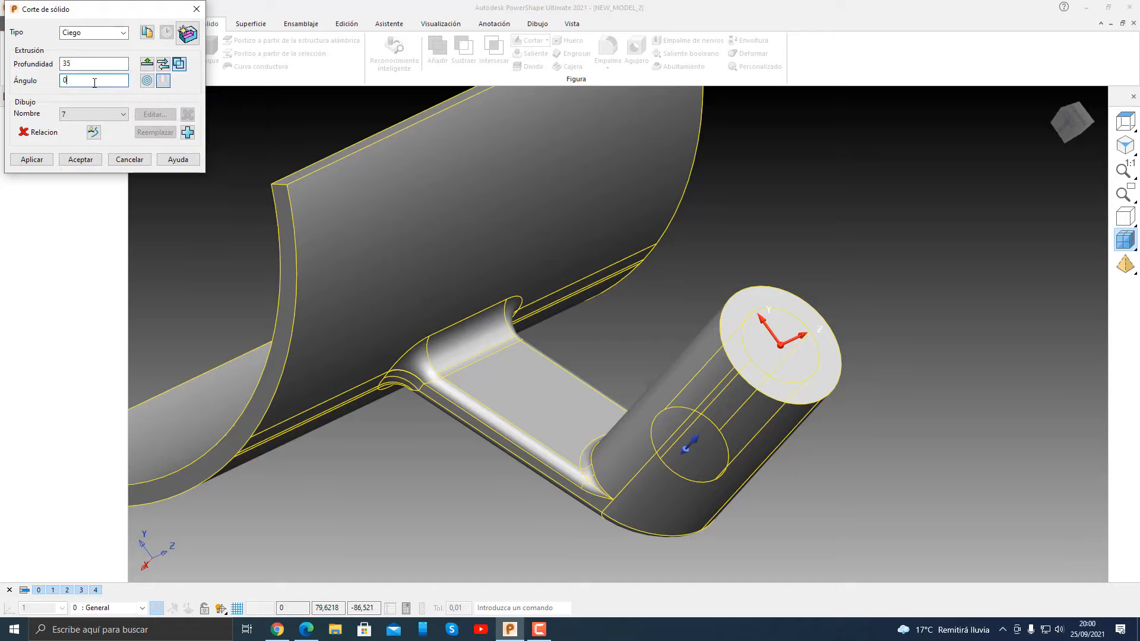
left_click(32, 159)
left_click(118, 159)
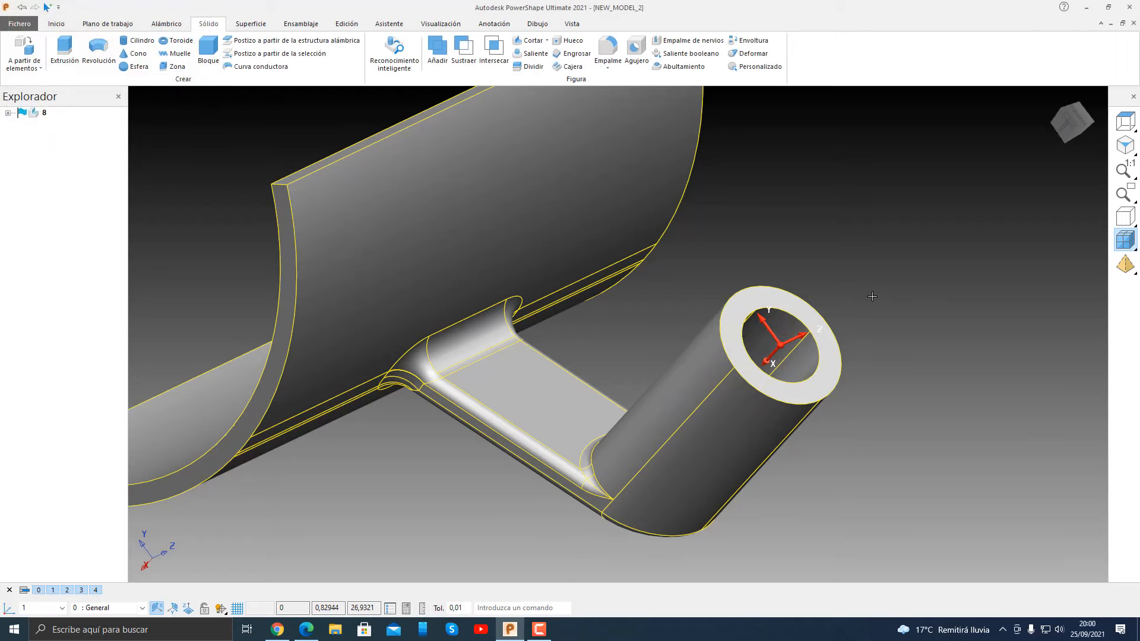
Step: Fillet the four short corner edges of the curved cradle with radius 5
middle_click_drag(873, 307, 998, 231)
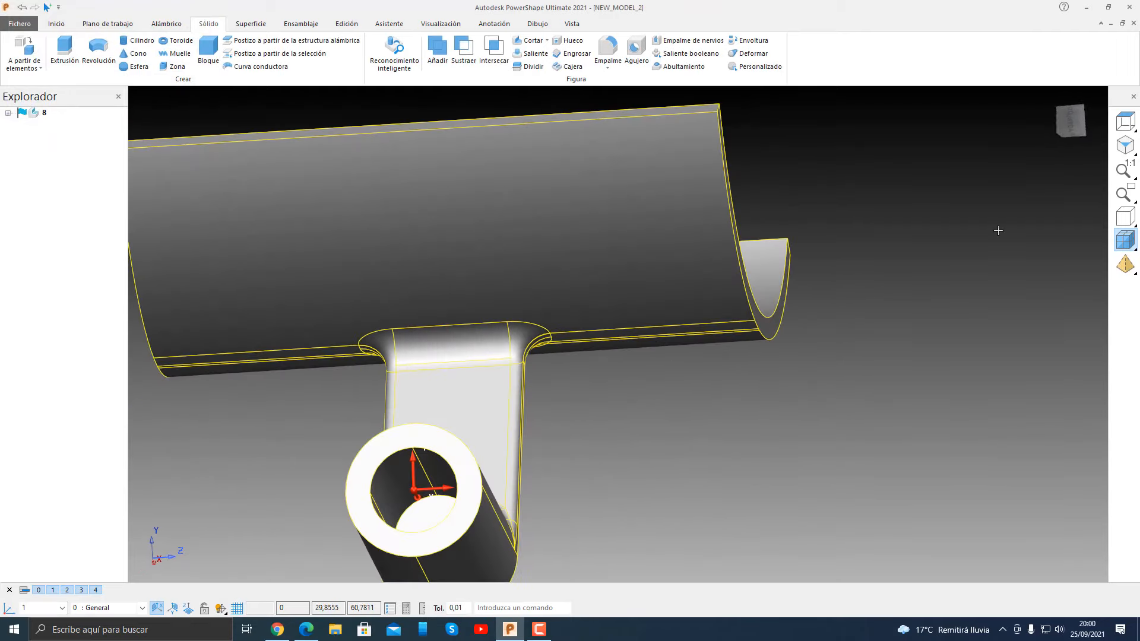
left_click(1053, 96)
middle_click_drag(795, 371, 846, 213)
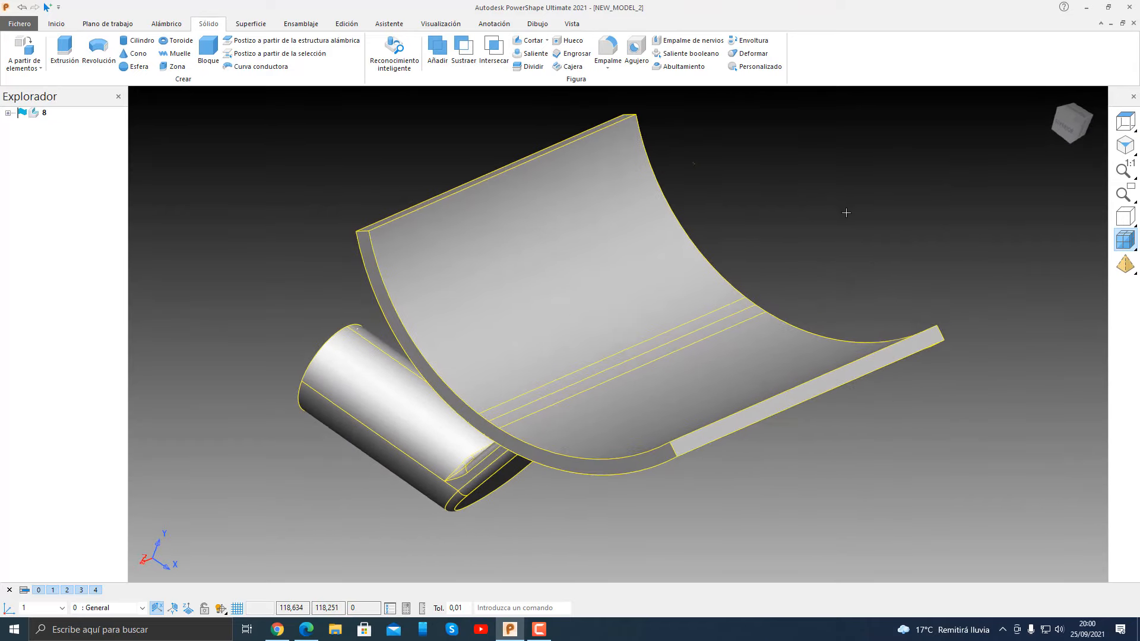
left_click(607, 50)
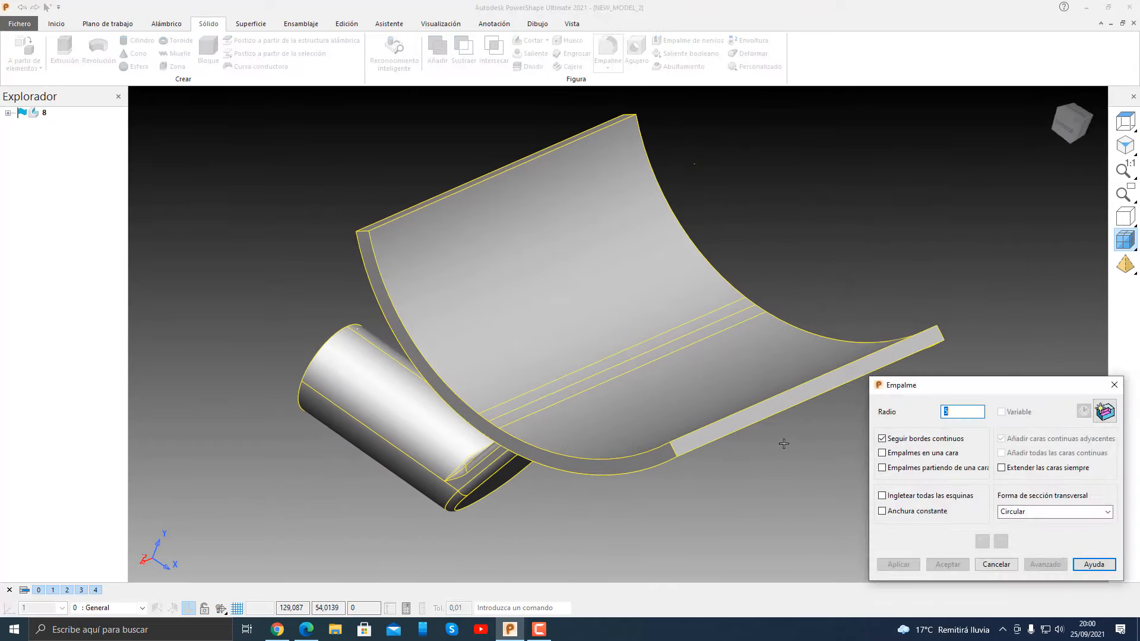
left_click(672, 451)
scroll(890, 328, "up", 4)
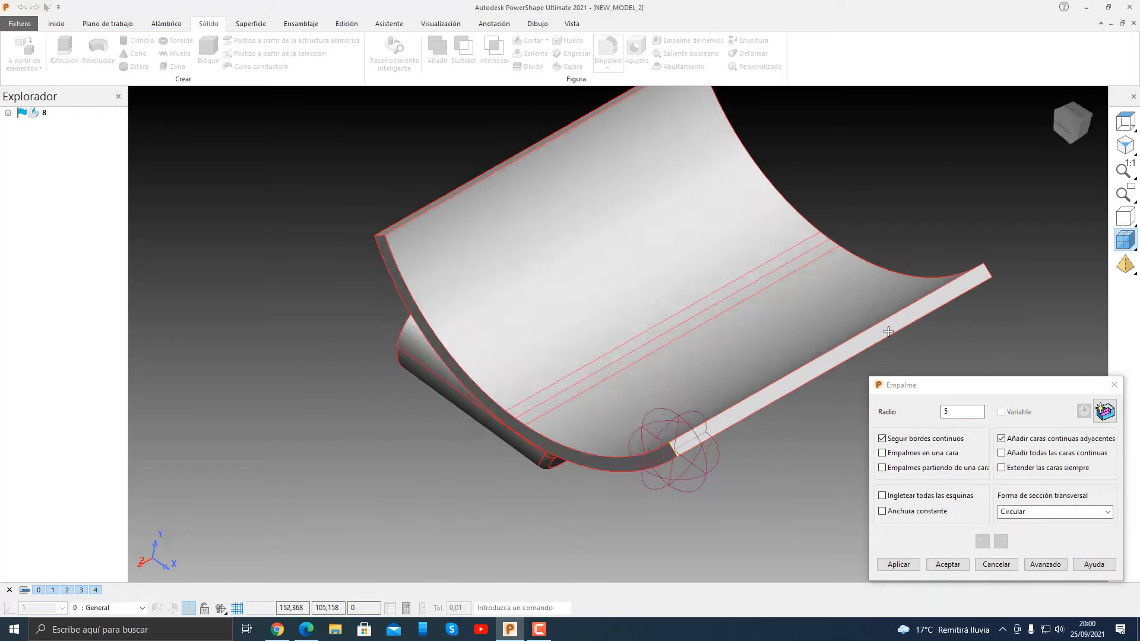
scroll(639, 402, "up", 3)
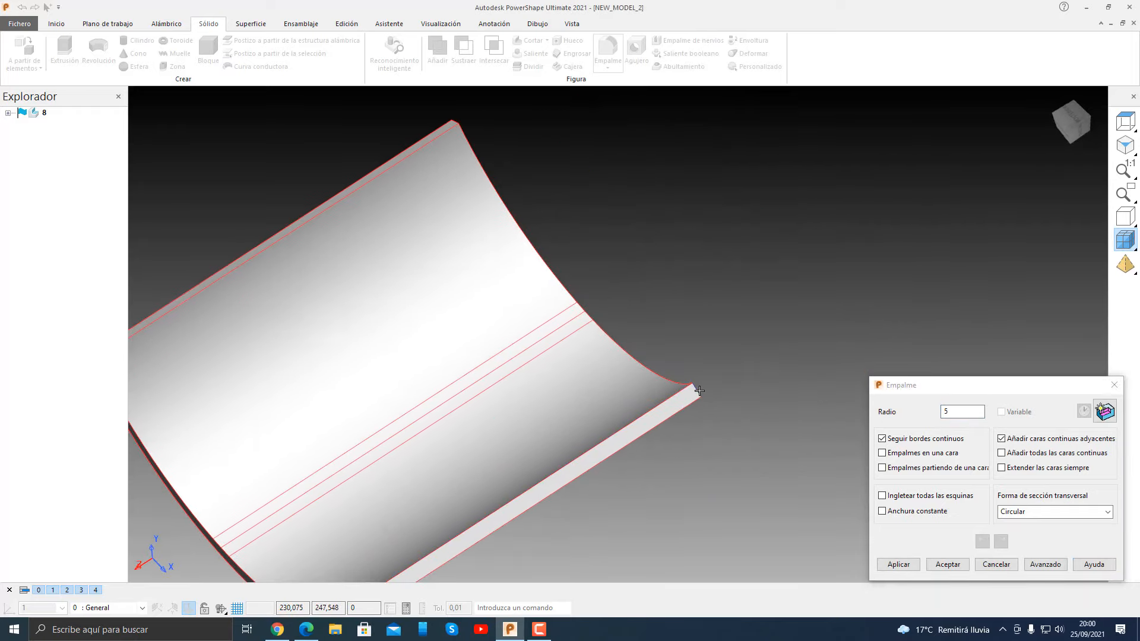
middle_click_drag(744, 403, 879, 191)
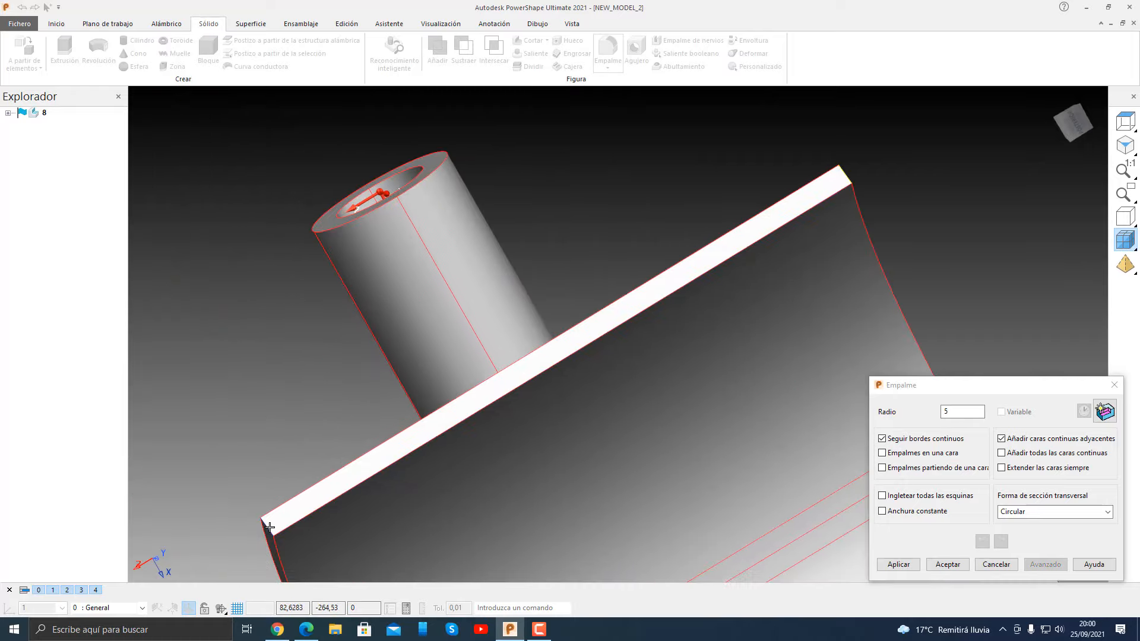
middle_click_drag(750, 430, 547, 458)
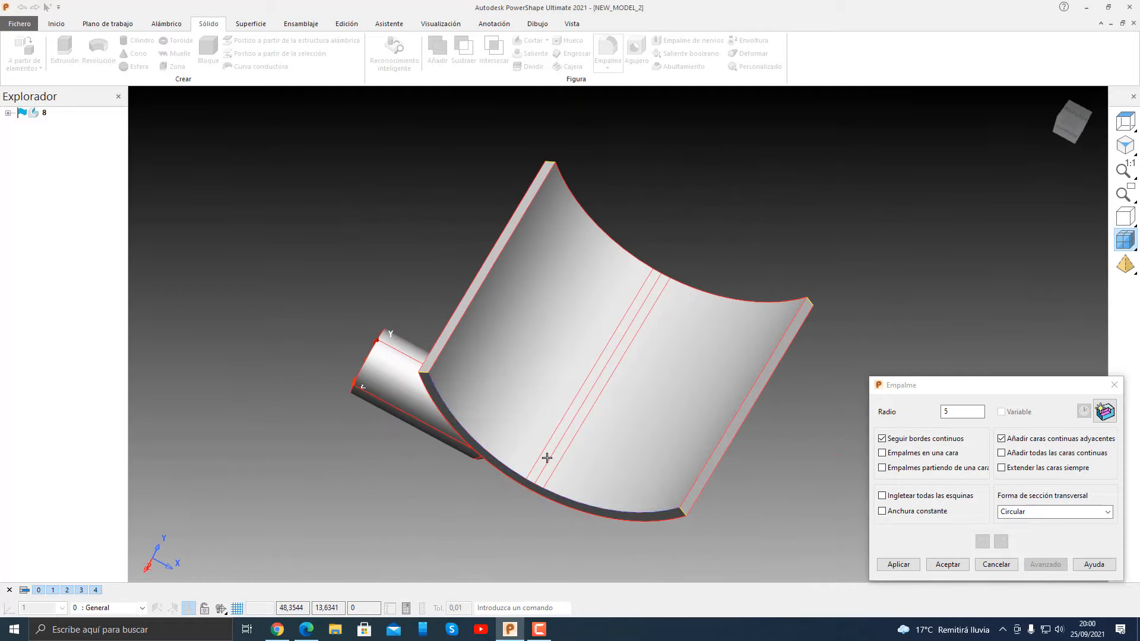
left_click(909, 567)
left_click(946, 564)
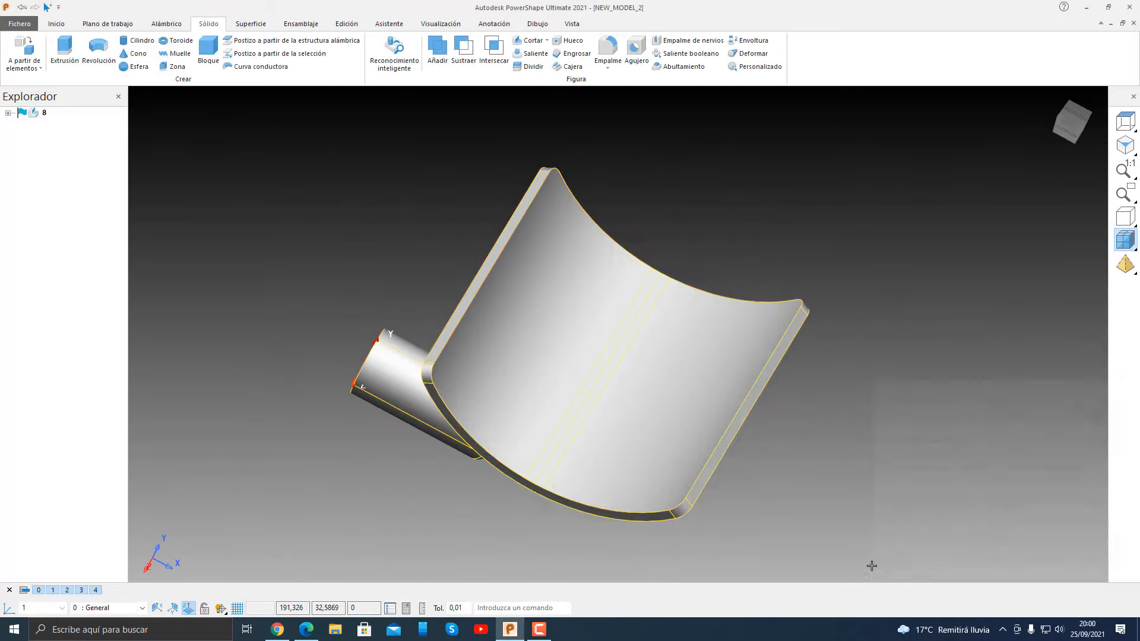
Step: Expand the solid's feature history and set the radius of corner fillet 48 to 15
middle_click_drag(871, 565, 766, 442)
left_click(9, 113)
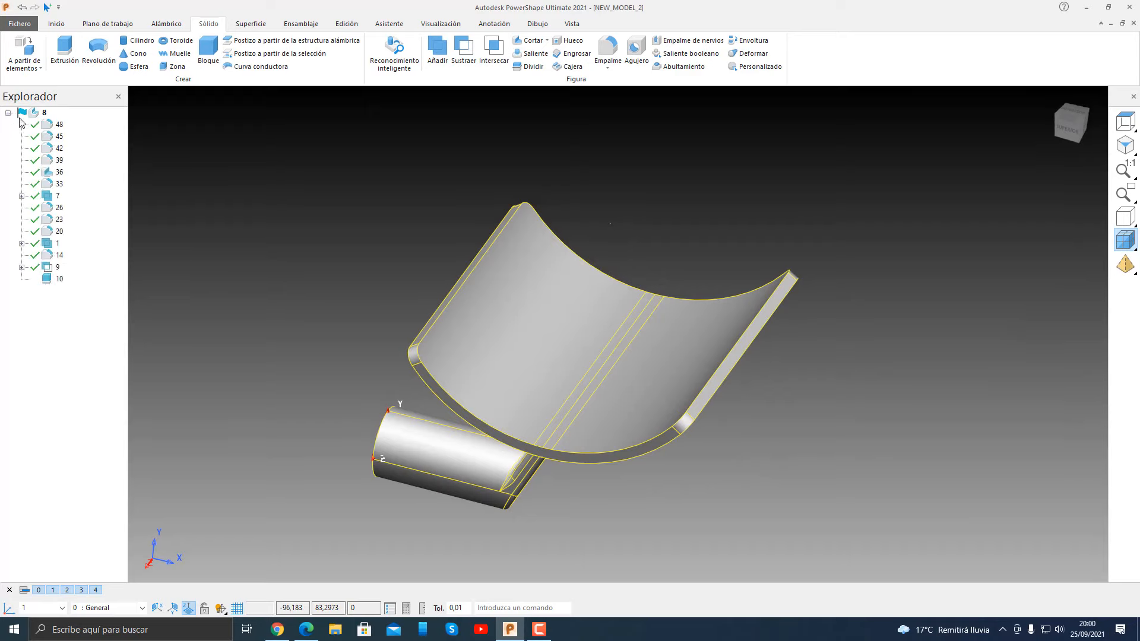
double_click(55, 126)
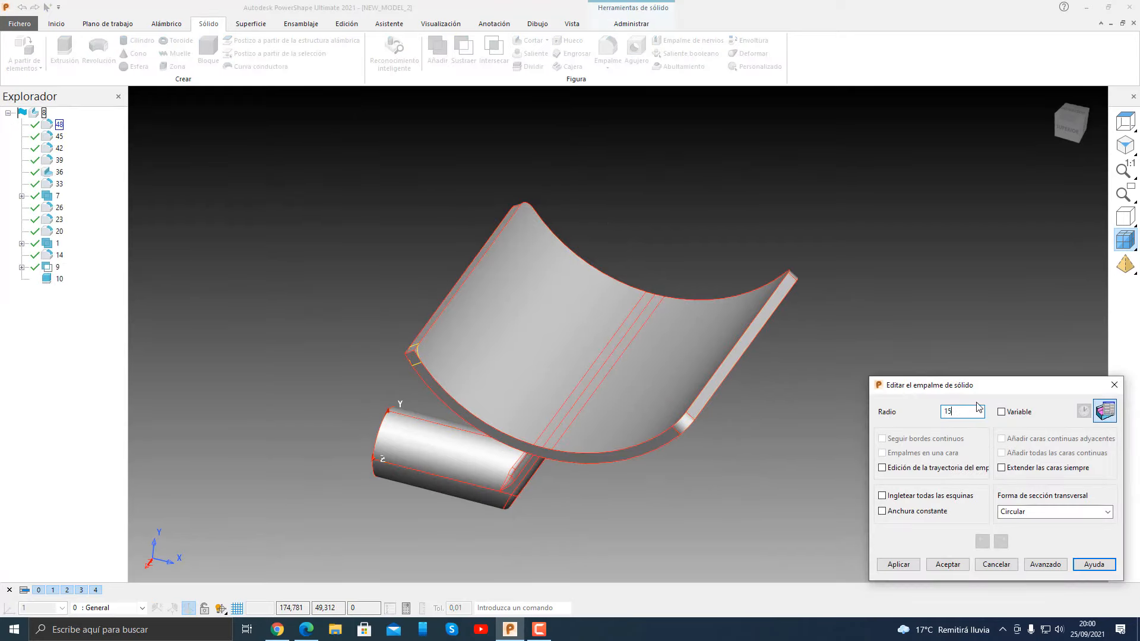
left_click(899, 565)
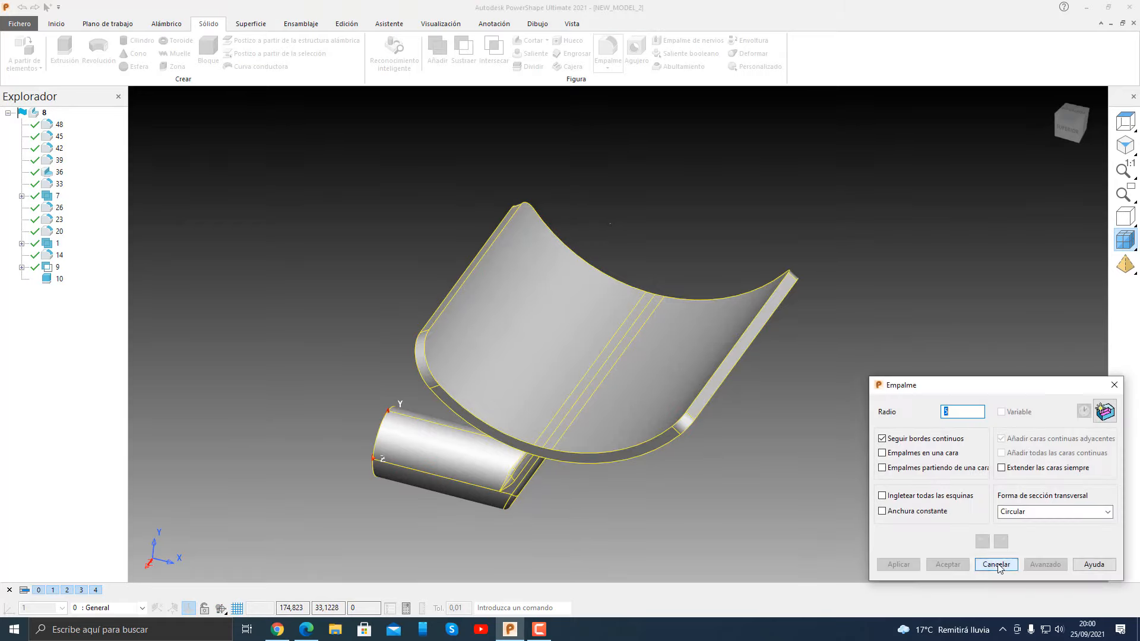
left_click(996, 564)
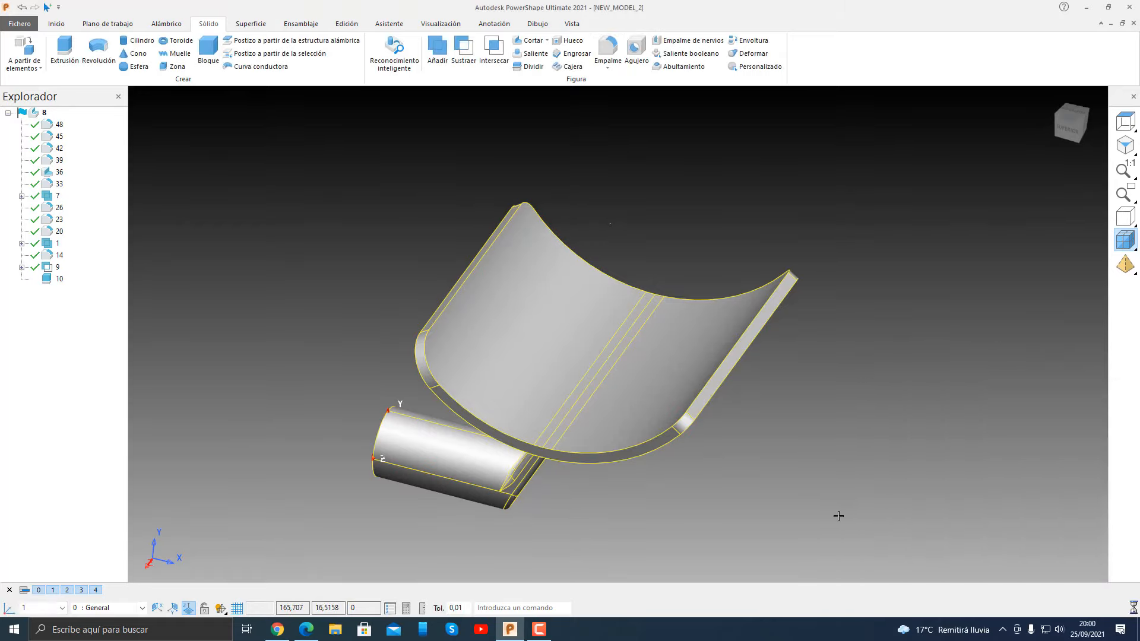
Step: Set the radius of the cradle's corner fillets 45 and 42 to 15
double_click(49, 140)
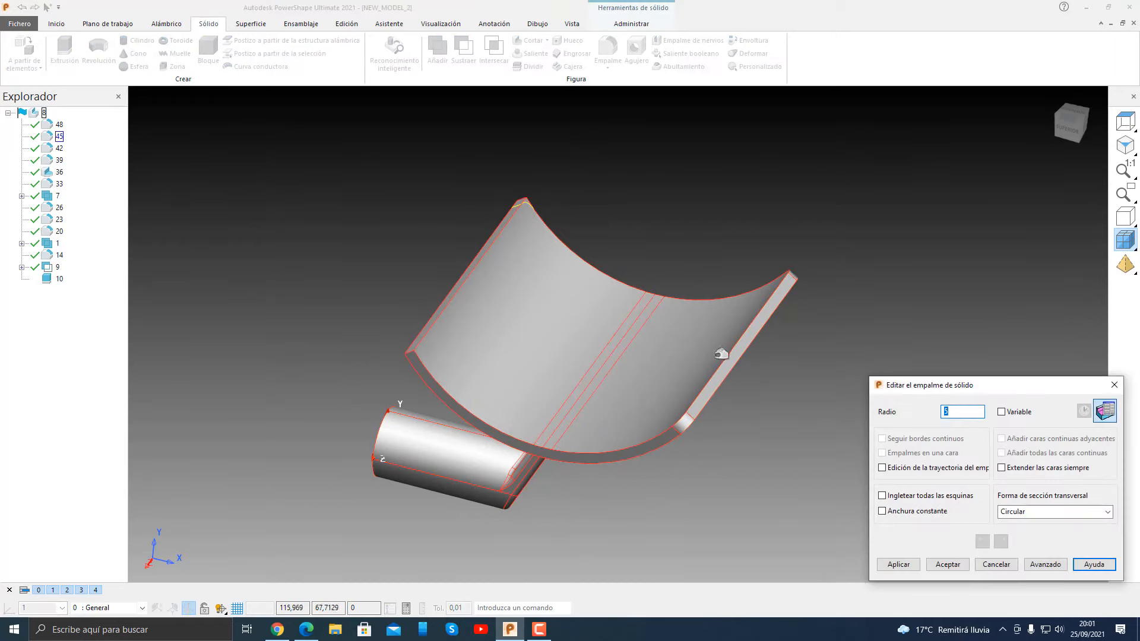
left_click(899, 565)
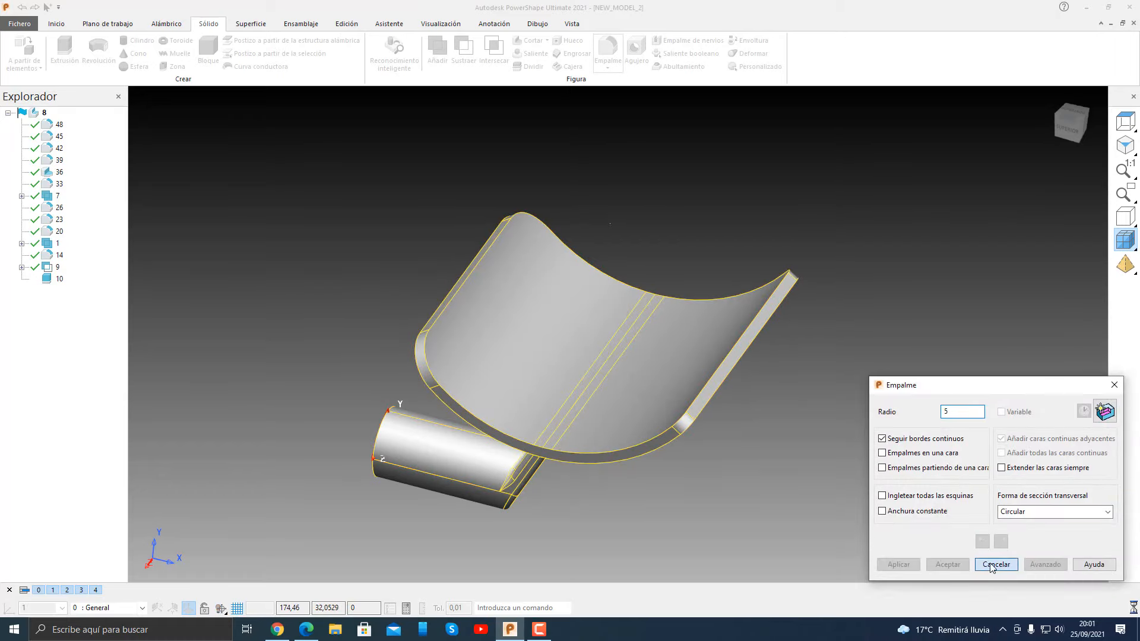
left_click(995, 565)
double_click(48, 150)
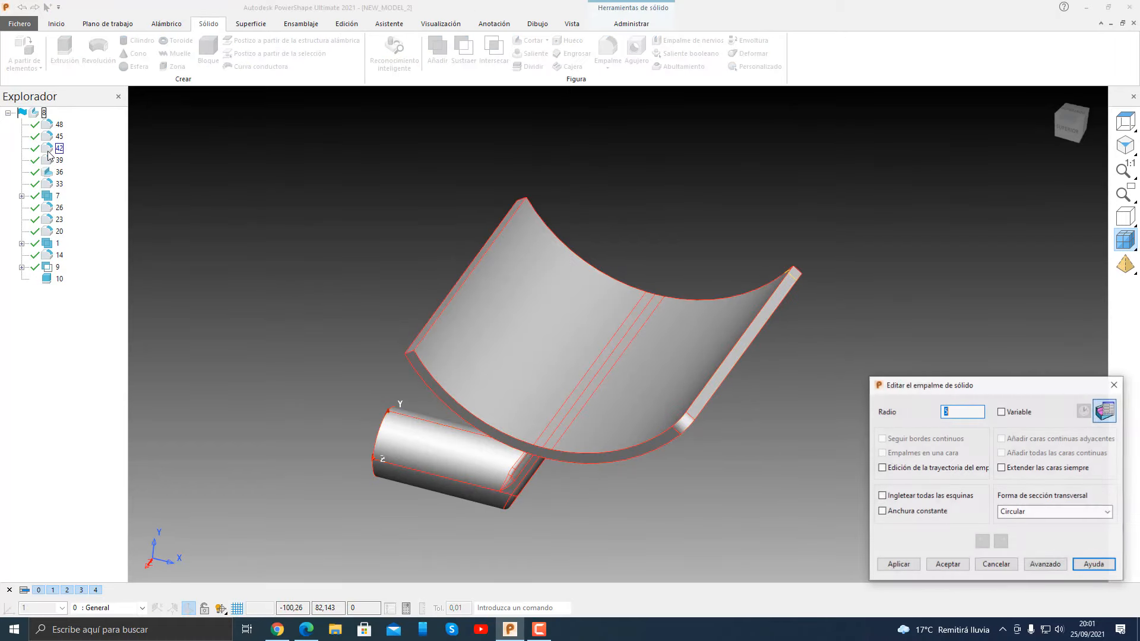
left_click(899, 564)
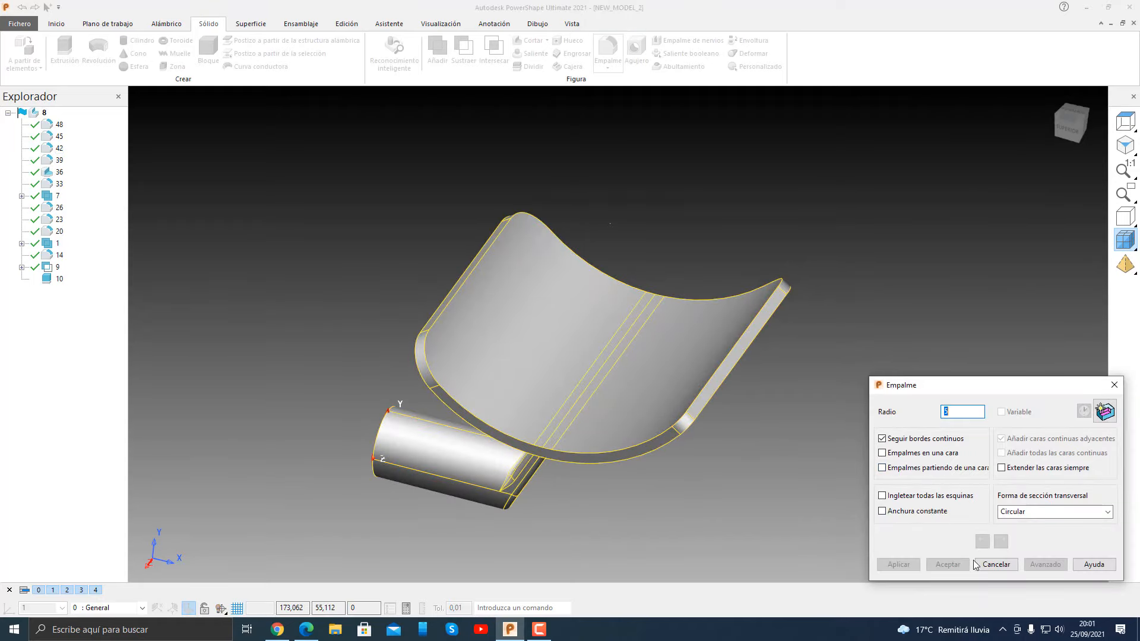
left_click(976, 564)
Step: Set the radius of the cradle's remaining corner fillet, feature 39, to 15
middle_click_drag(839, 479, 730, 510)
double_click(49, 162)
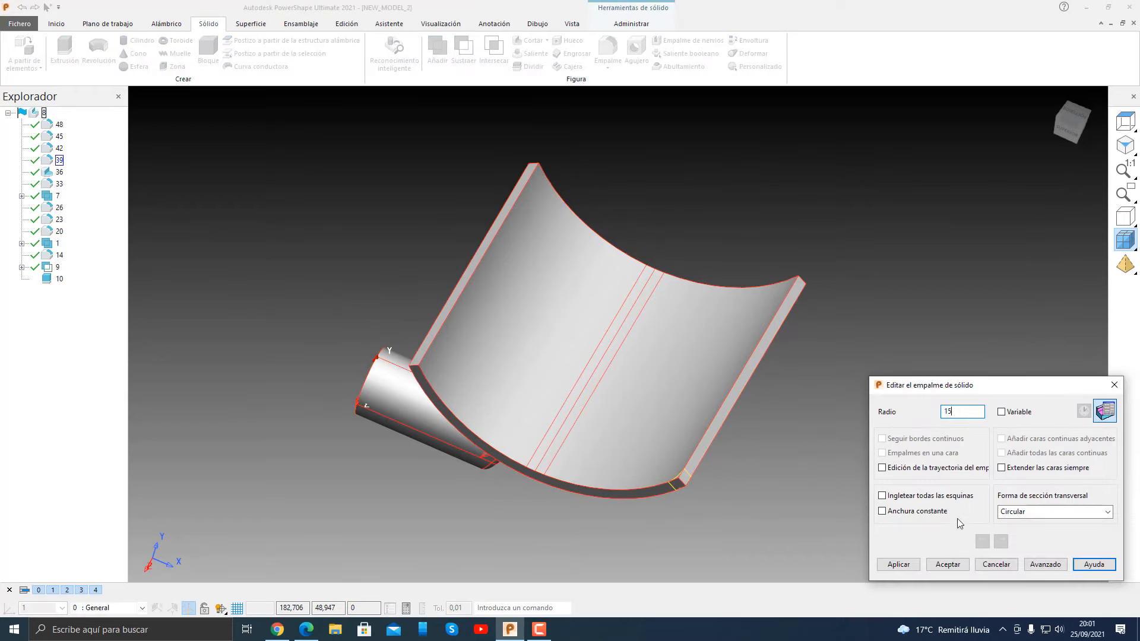
left_click(914, 565)
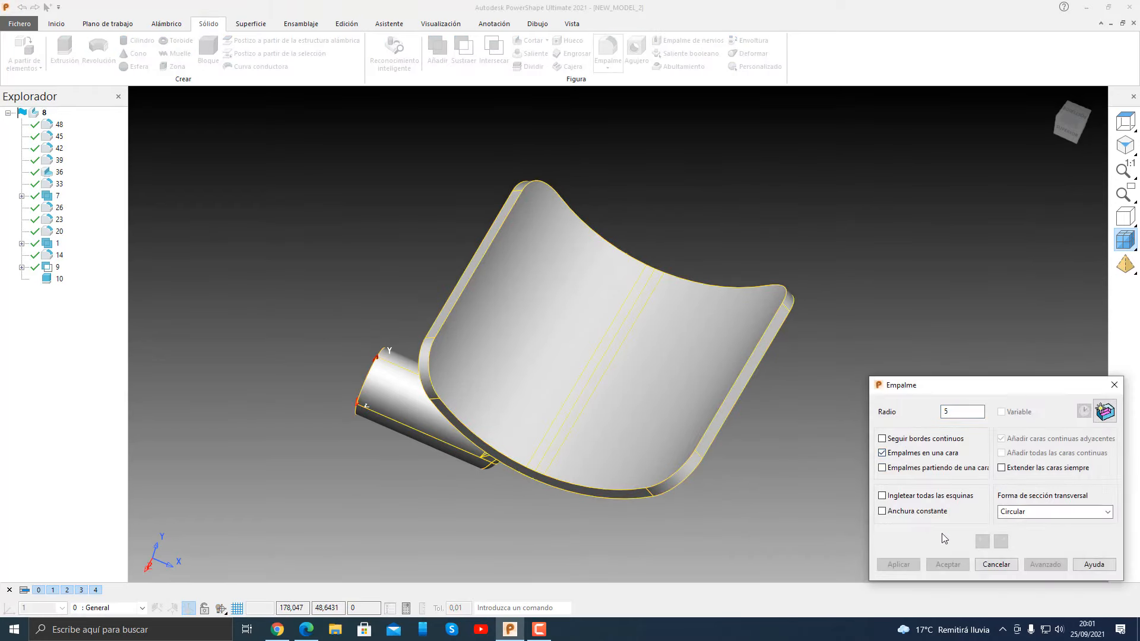
left_click(761, 504)
middle_click_drag(584, 460, 690, 400)
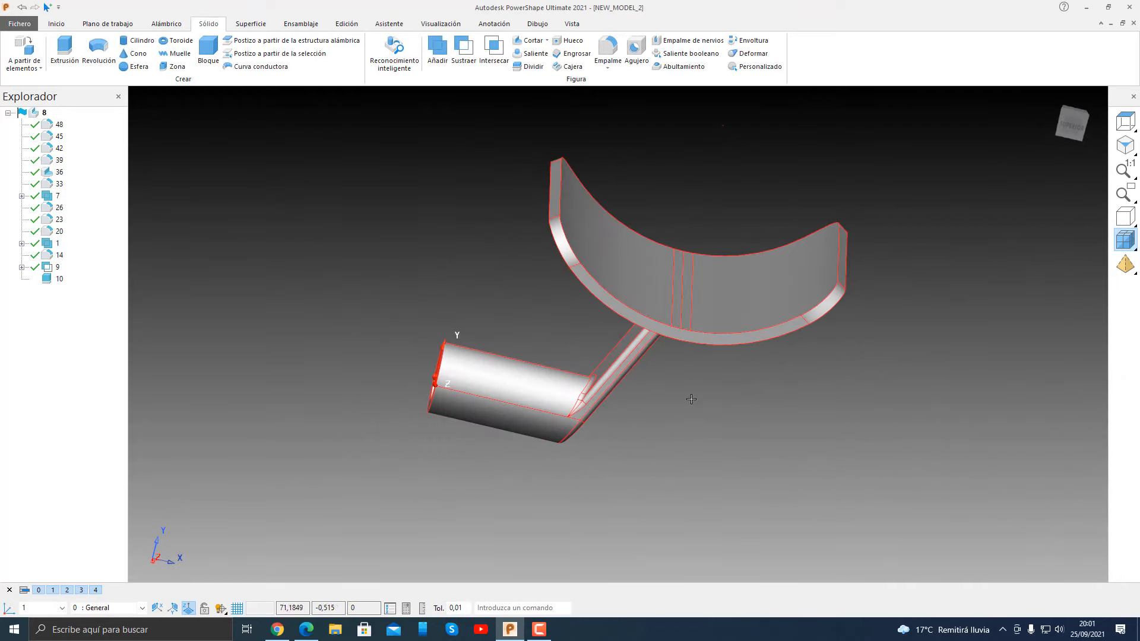
left_click(1052, 94)
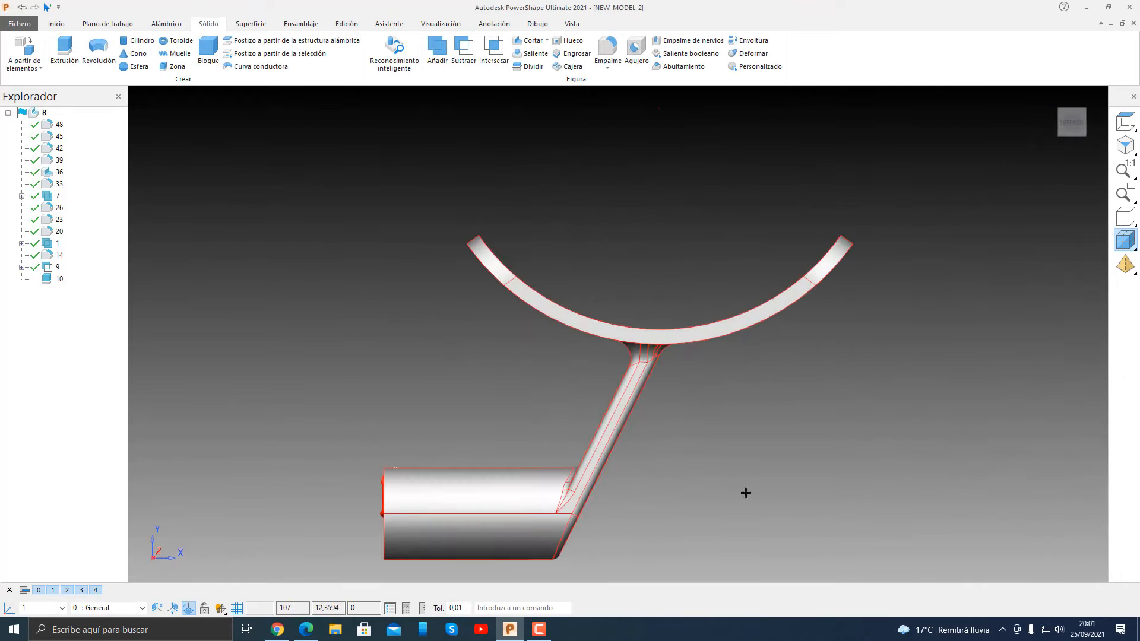
middle_click_drag(745, 491, 800, 425)
middle_click_drag(433, 245, 512, 395)
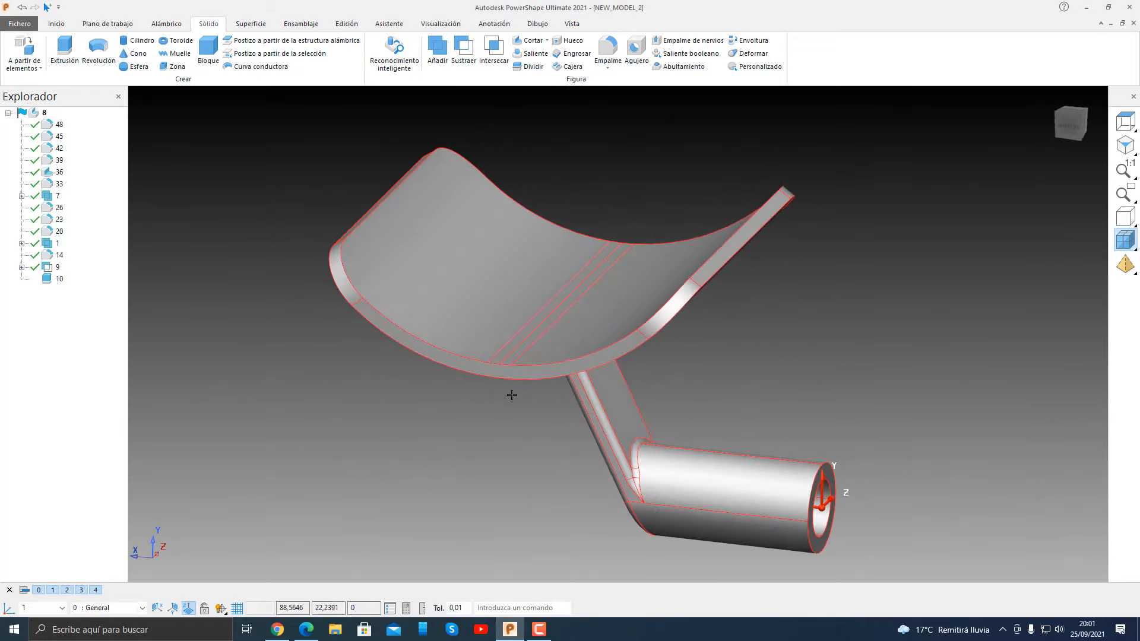